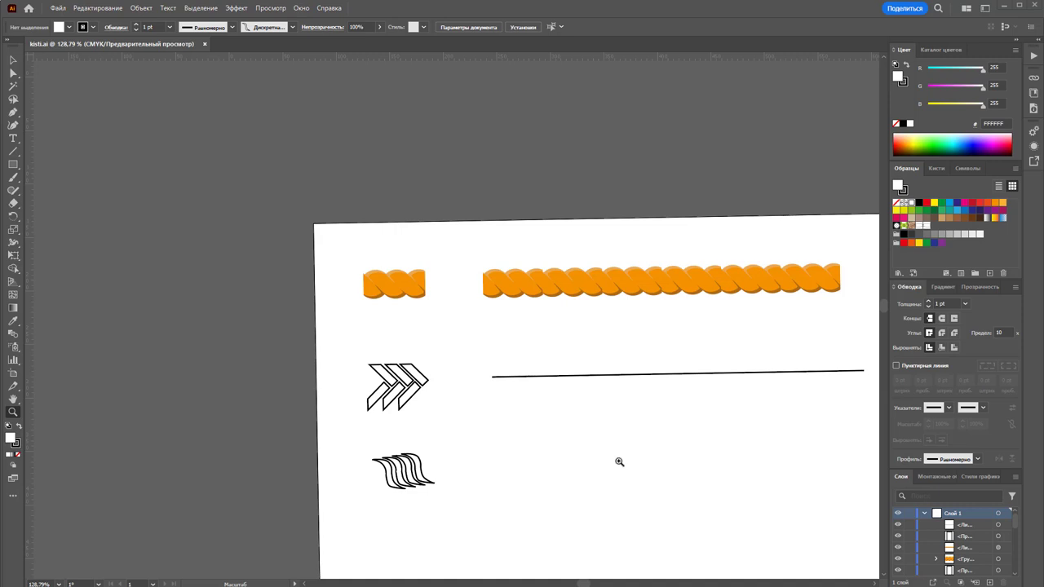
- Reset the view rotation to 0° so the rope and chevron brush samples sit level
scroll(641, 422, down, 3)
drag(583, 584, 590, 583)
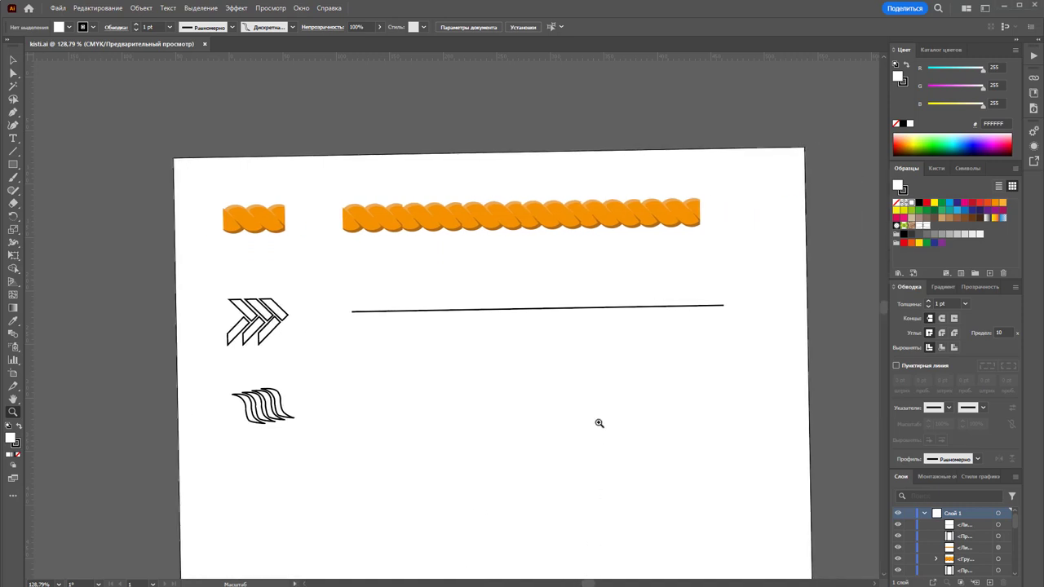
scroll(596, 422, down, 2)
scroll(598, 422, down, 2)
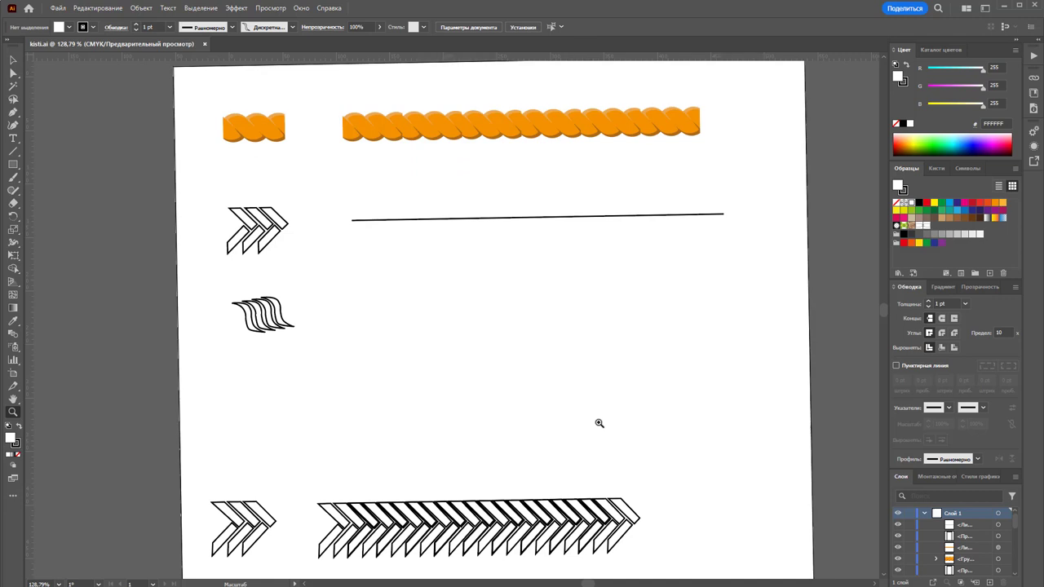
scroll(599, 423, up, 2)
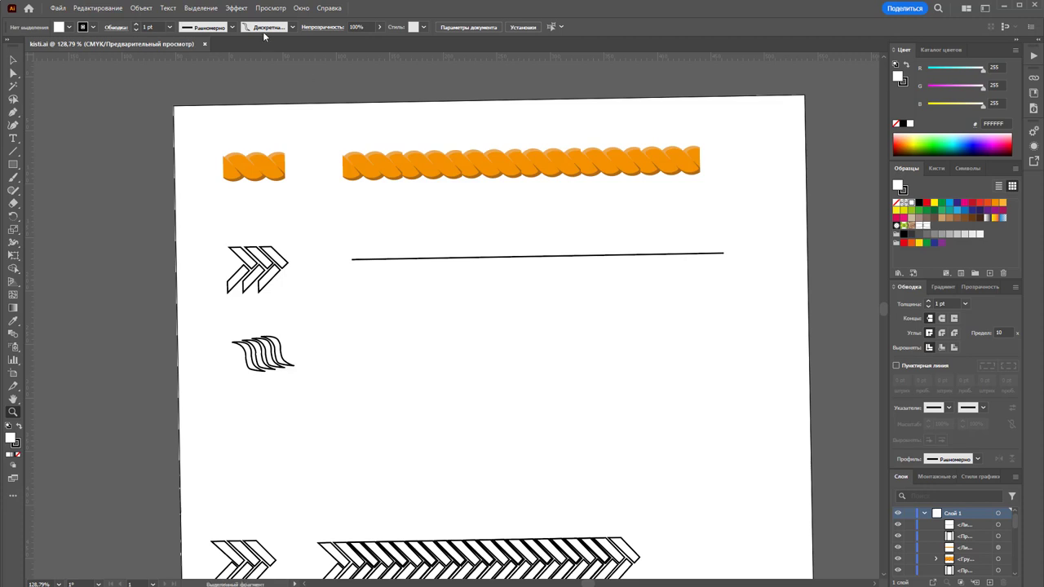
click(267, 8)
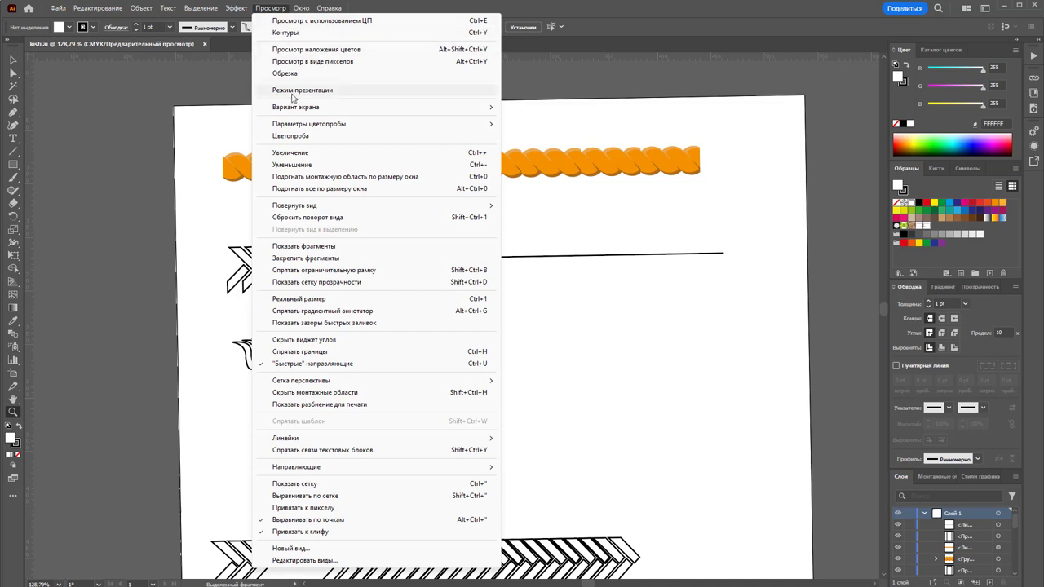
mouse_move(294, 205)
click(516, 314)
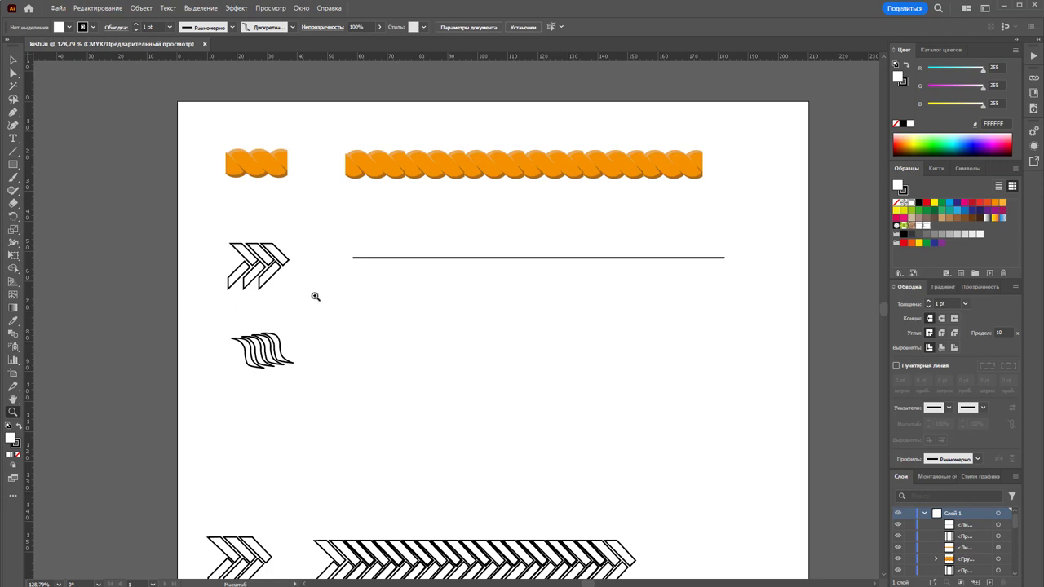
scroll(403, 330, down, 3)
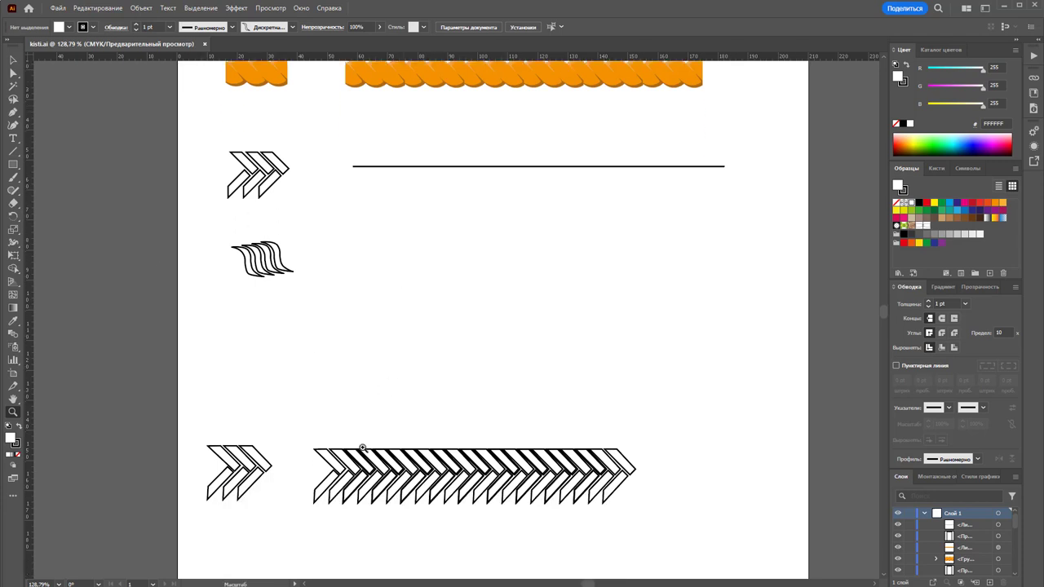
scroll(362, 448, up, 1)
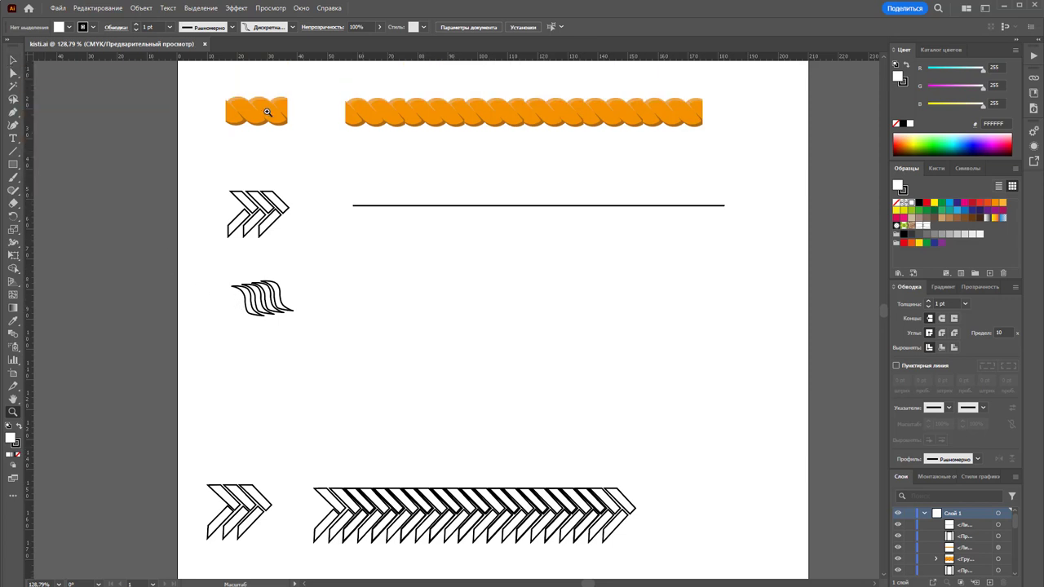
- Zoom in on the wavy strokes and add two horizontal guides above and below them
drag(292, 294, 387, 264)
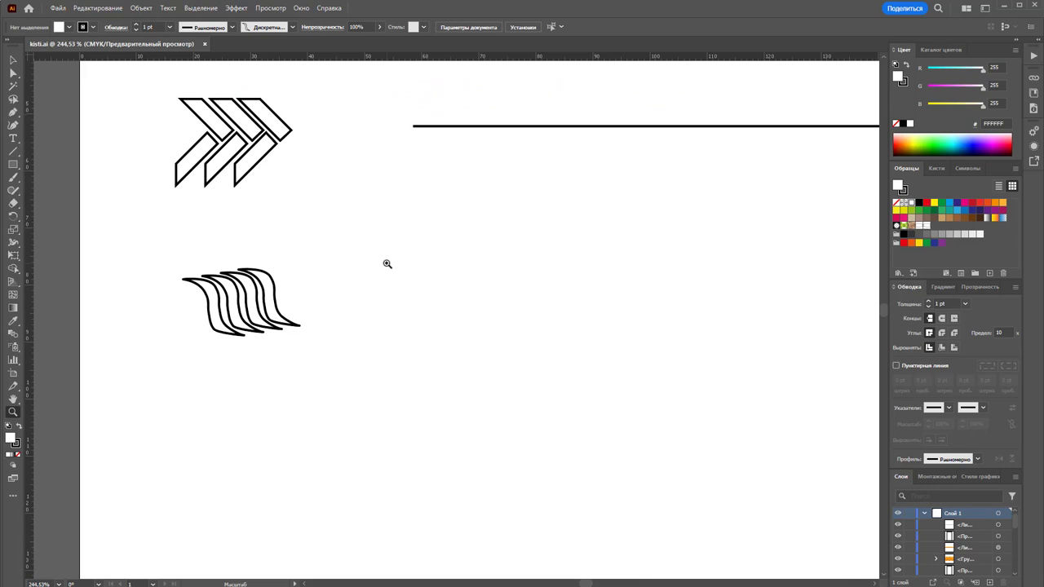
click(13, 60)
drag(153, 231, 320, 373)
click(366, 295)
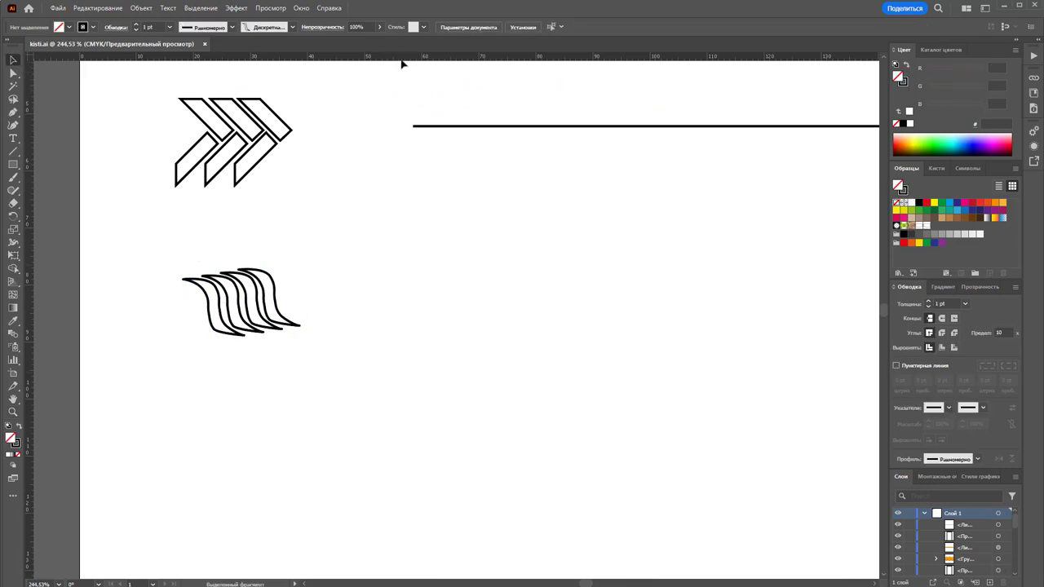
drag(401, 57, 372, 278)
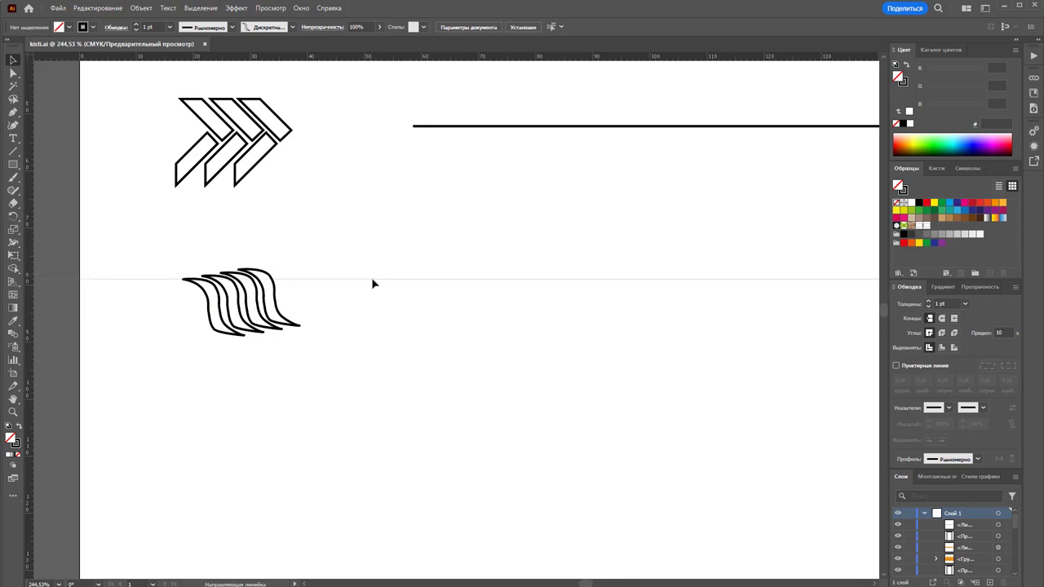
click(371, 278)
drag(399, 59, 362, 333)
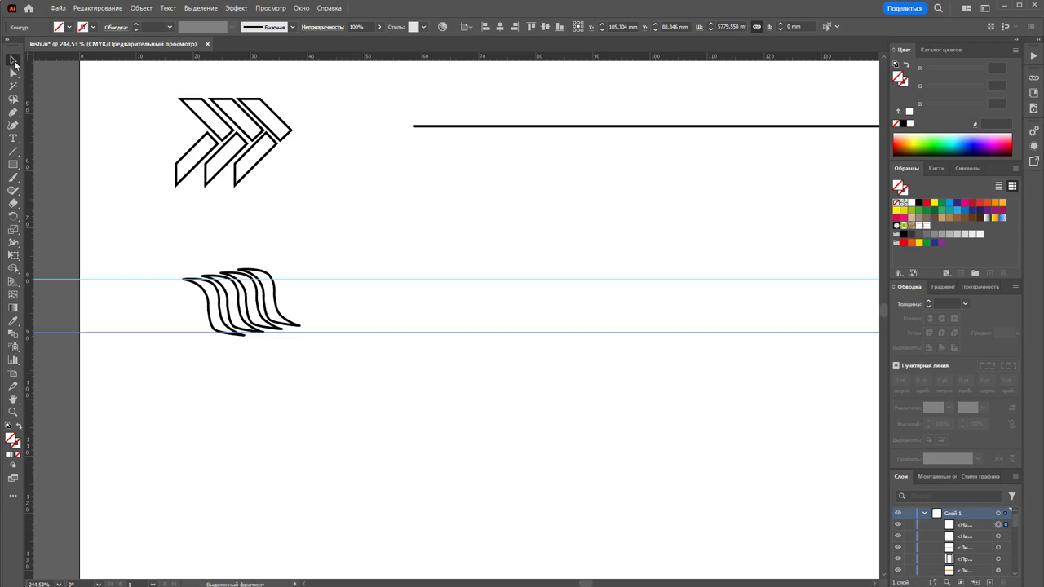
- Rotate the wavy group level, snap the guides to its top and bottom edges, and zoom in closely
click(237, 333)
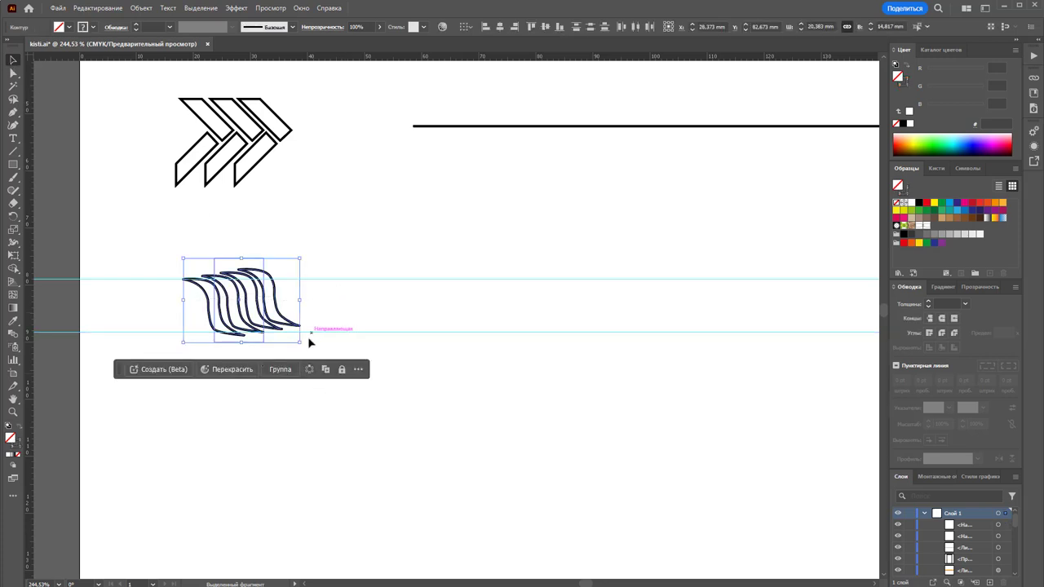
drag(304, 345, 297, 353)
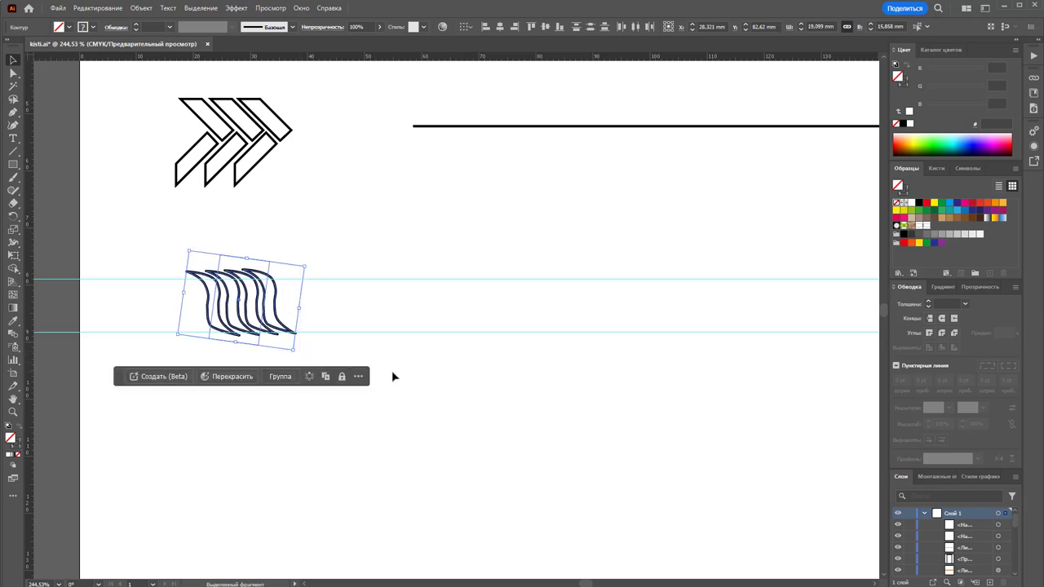
click(413, 389)
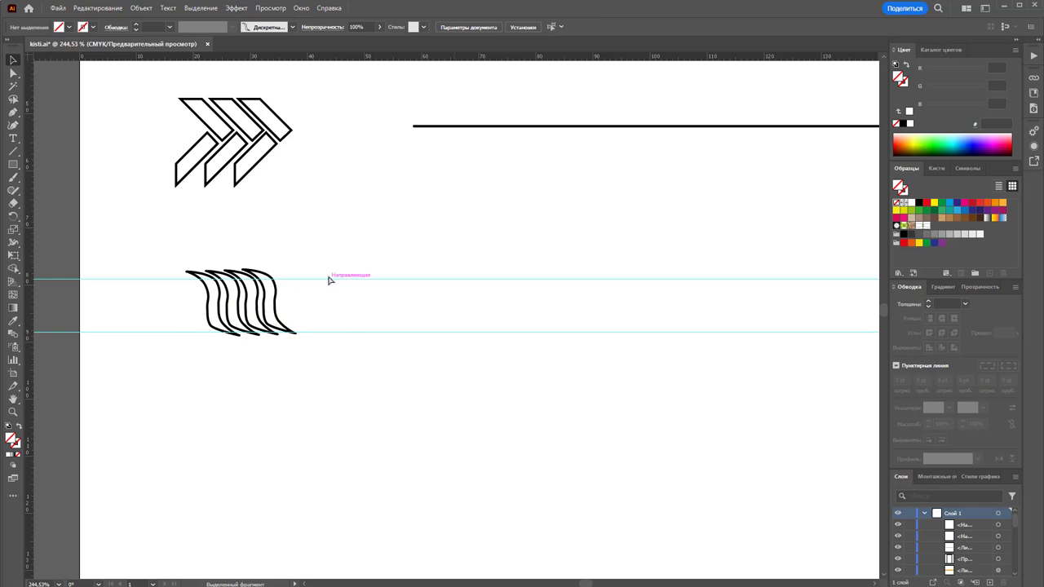
drag(329, 280, 328, 270)
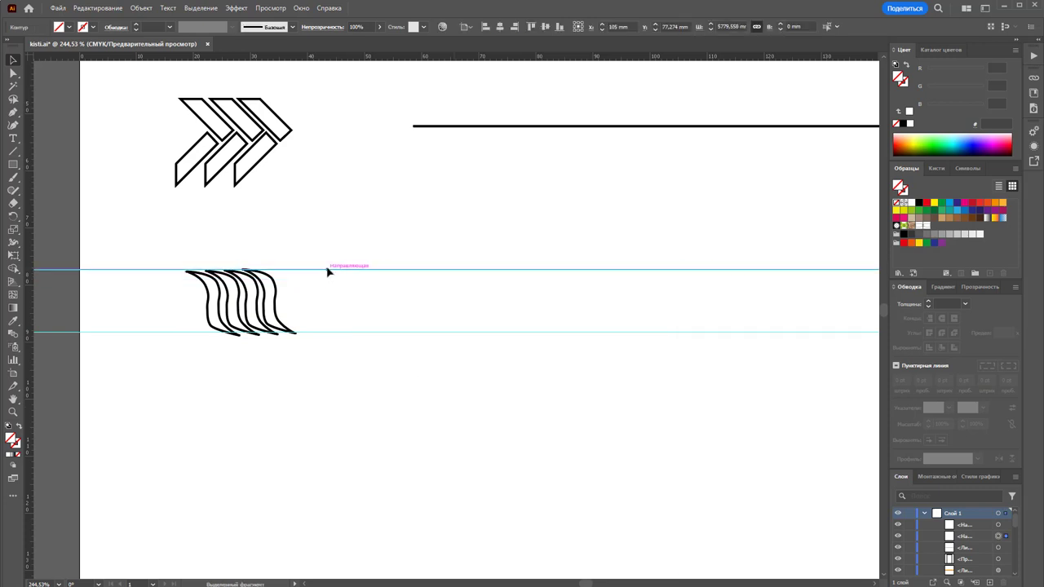
key(ctrl+t)
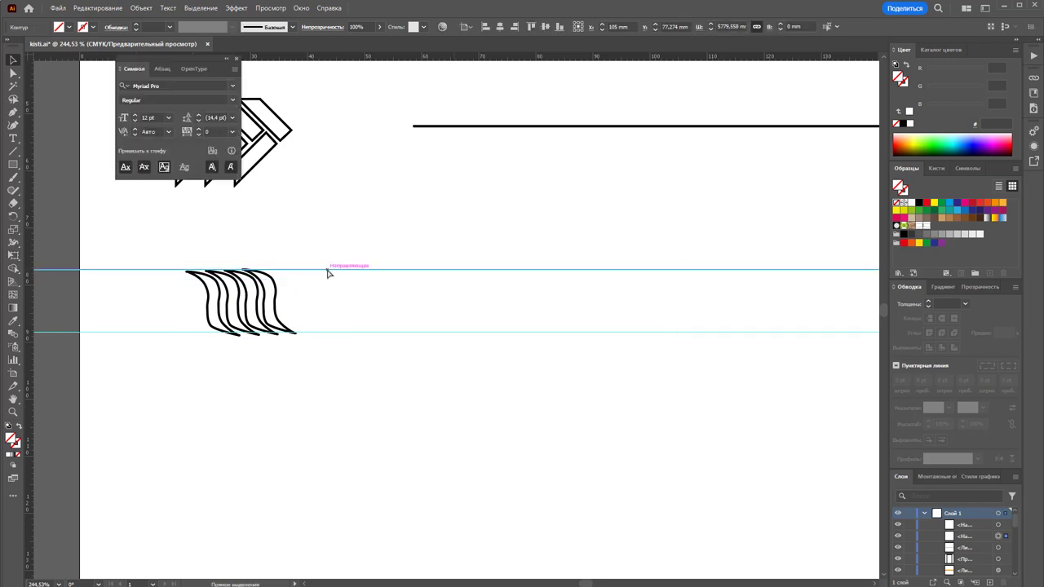
click(333, 229)
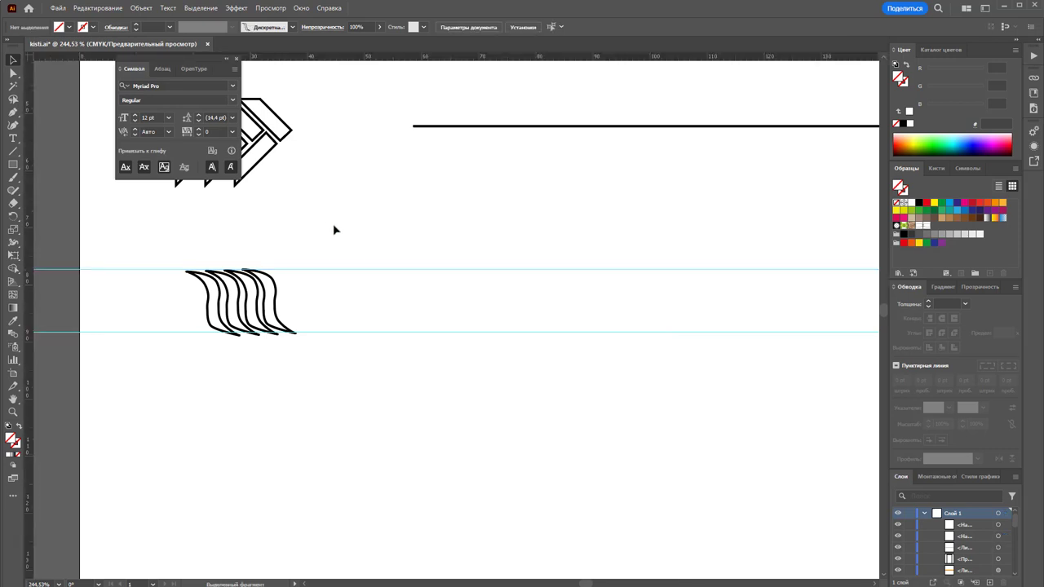
drag(347, 331, 338, 335)
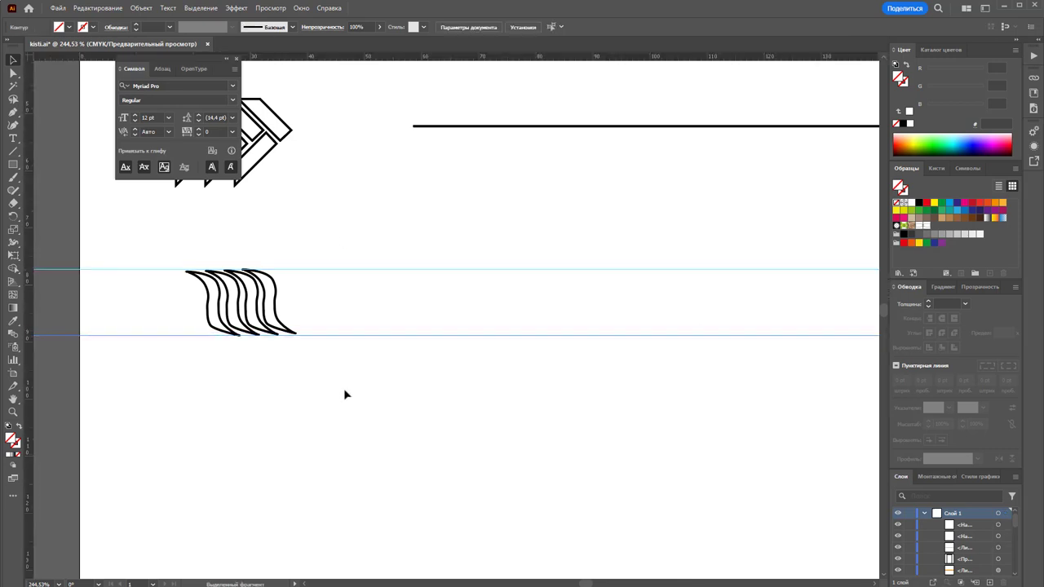
click(237, 59)
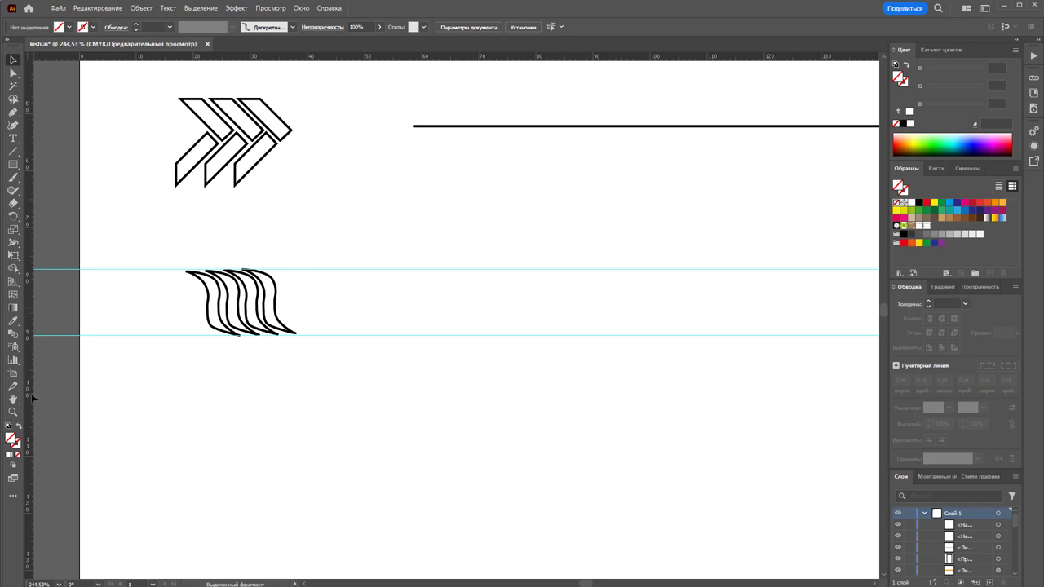
click(12, 412)
drag(241, 285, 410, 282)
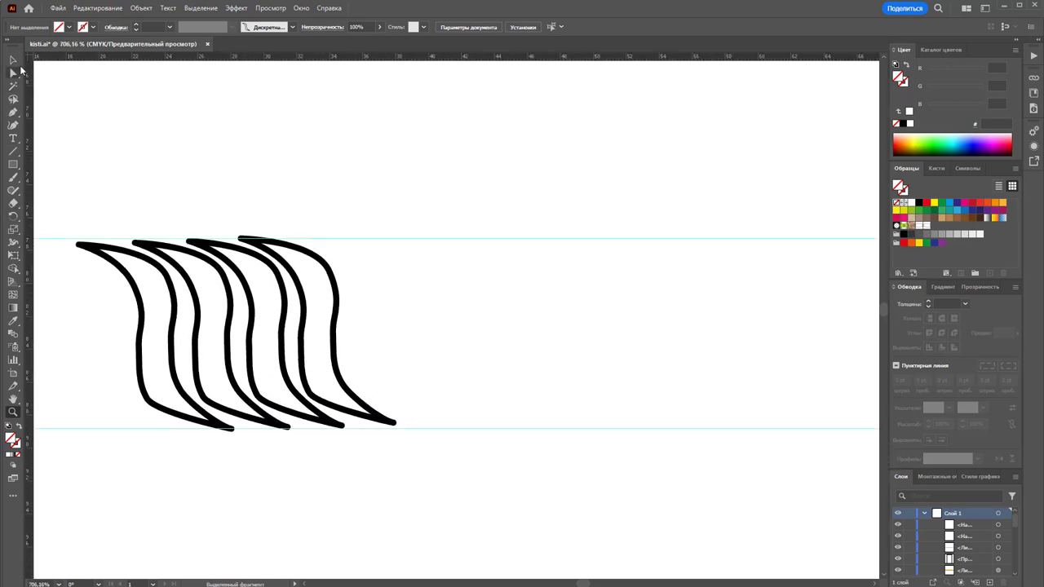
- Delete the extra wave strokes, keeping only the leftmost one
click(14, 61)
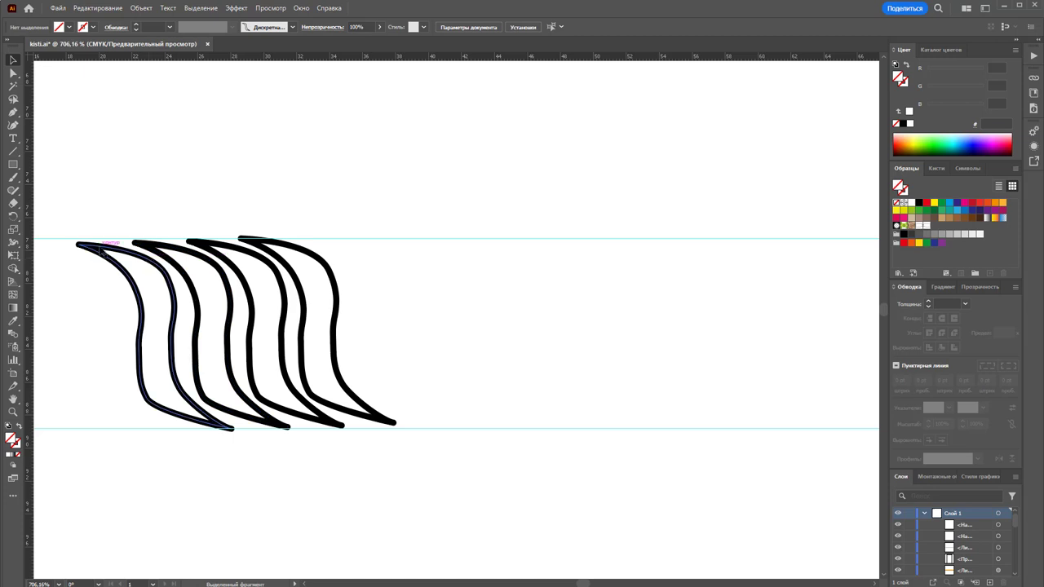
click(210, 322)
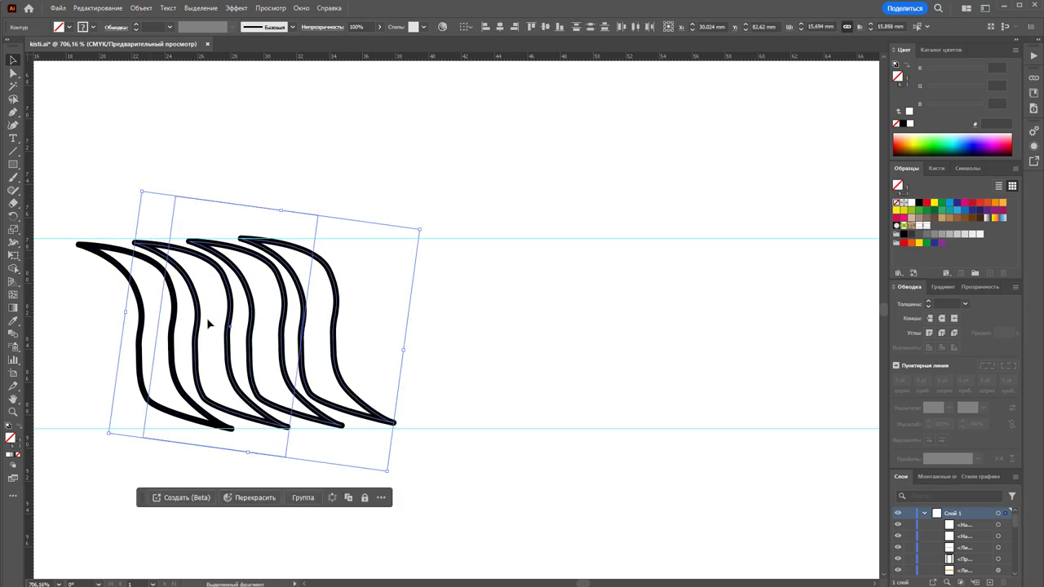
key(Delete)
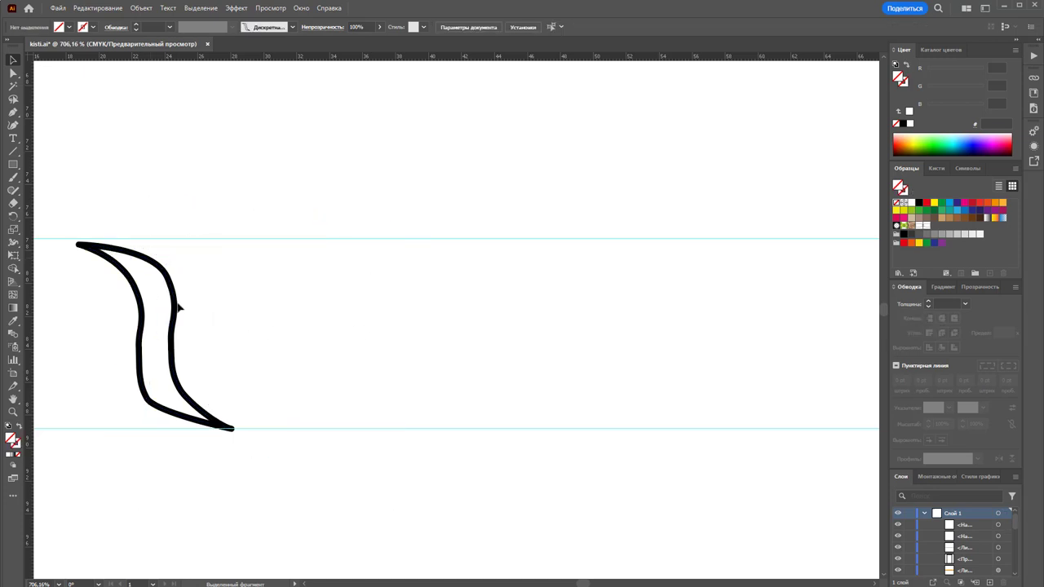
click(178, 304)
key(Up)
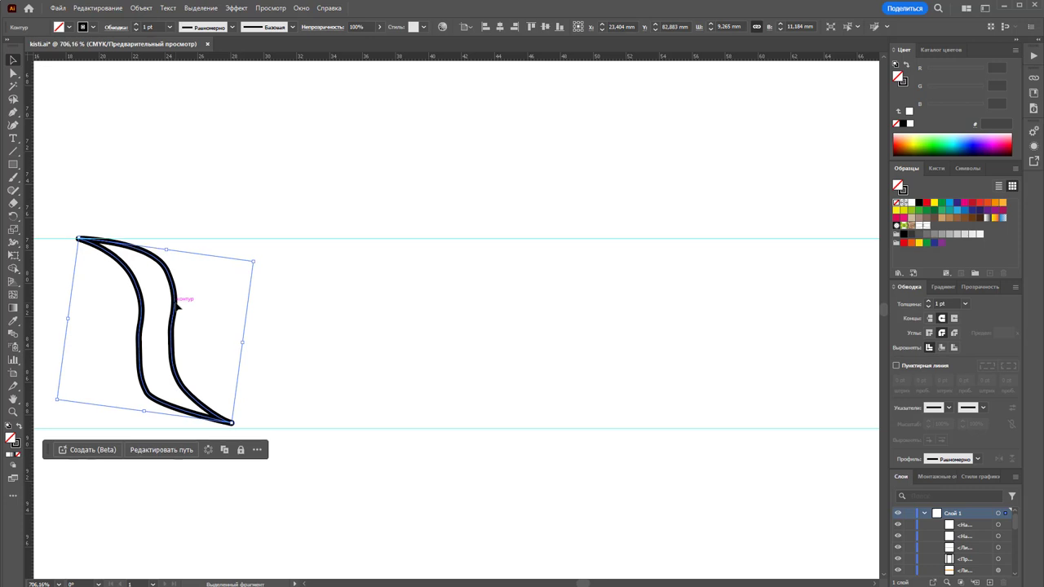
key(Down)
click(180, 313)
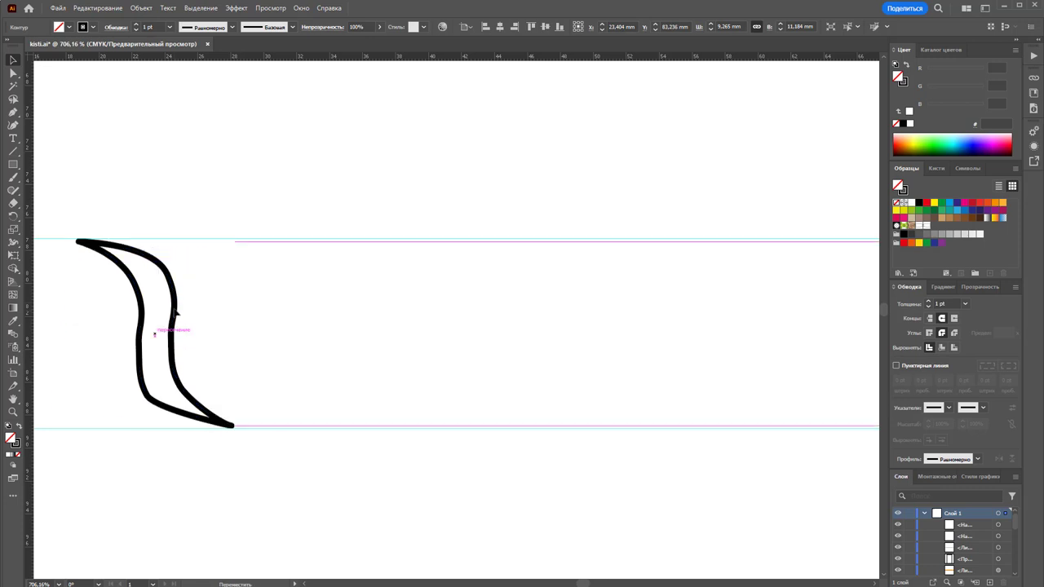
- Alt-drag a copy of the stroke to the right and repeat it with Ctrl+D into an evenly spaced row
drag(179, 312, 234, 309)
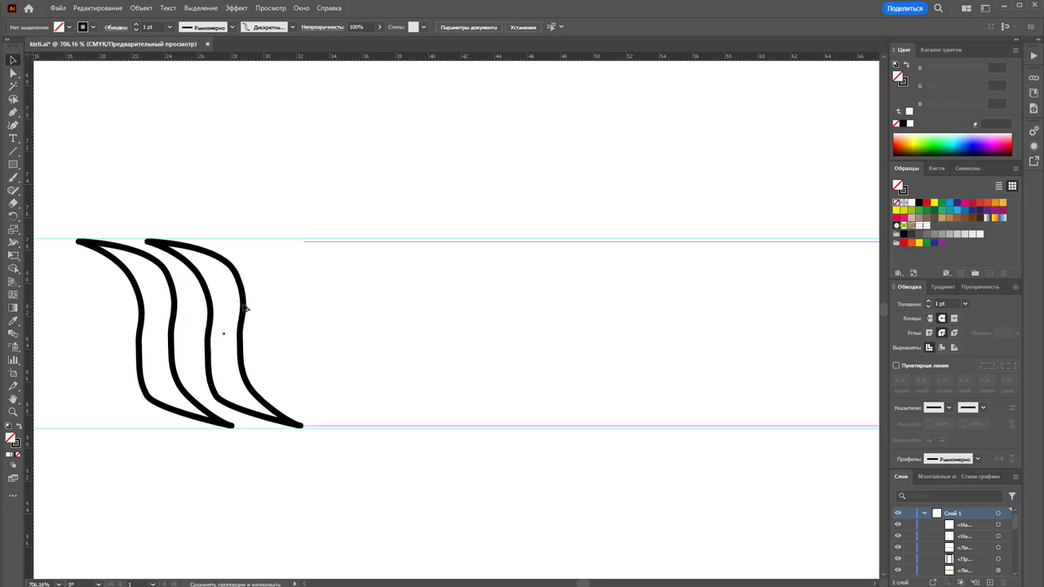
mouse_move(234, 309)
mouse_down()
mouse_move(241, 212)
mouse_move(168, 198)
mouse_move(166, 274)
mouse_move(258, 329)
mouse_move(239, 336)
mouse_move(234, 310)
mouse_up()
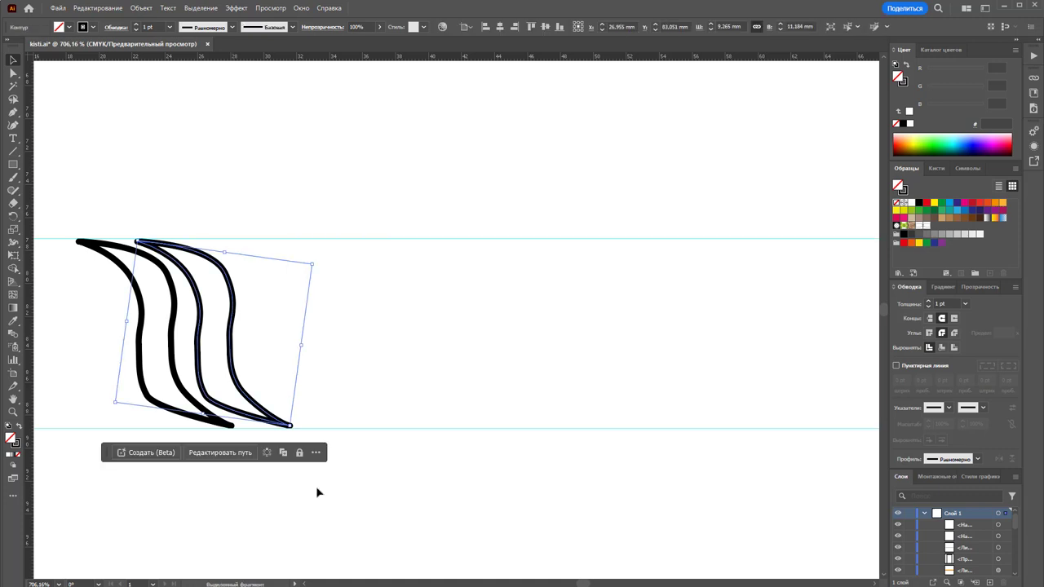
key(ctrl+d)
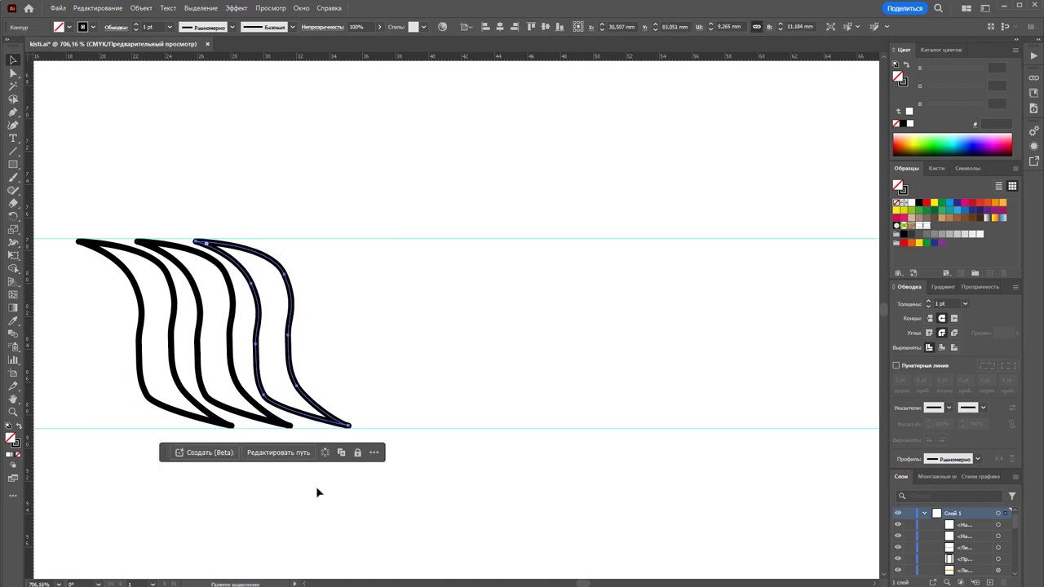
key(ctrl+d)
key(ctrl+d)
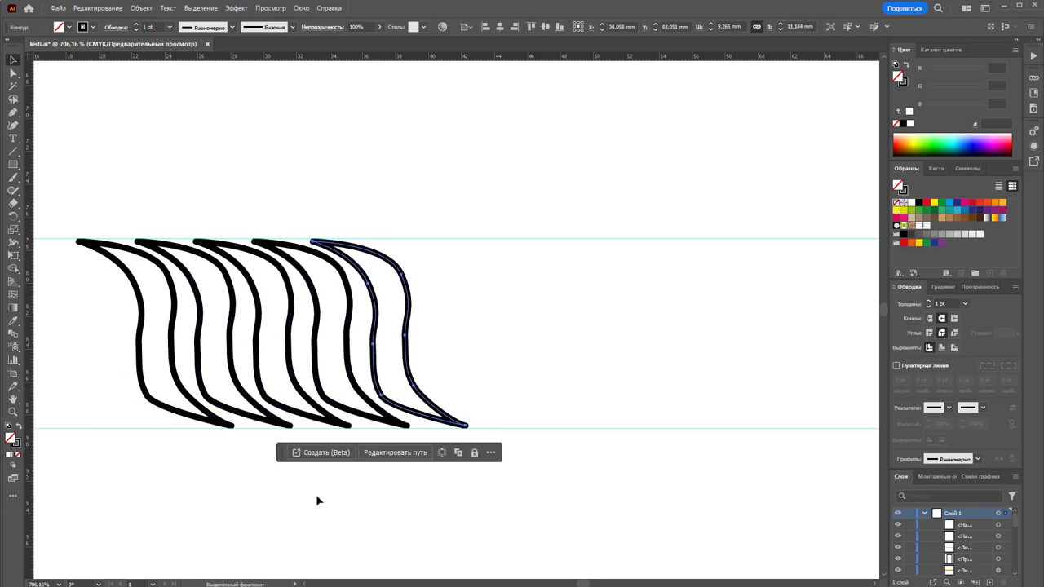
click(331, 542)
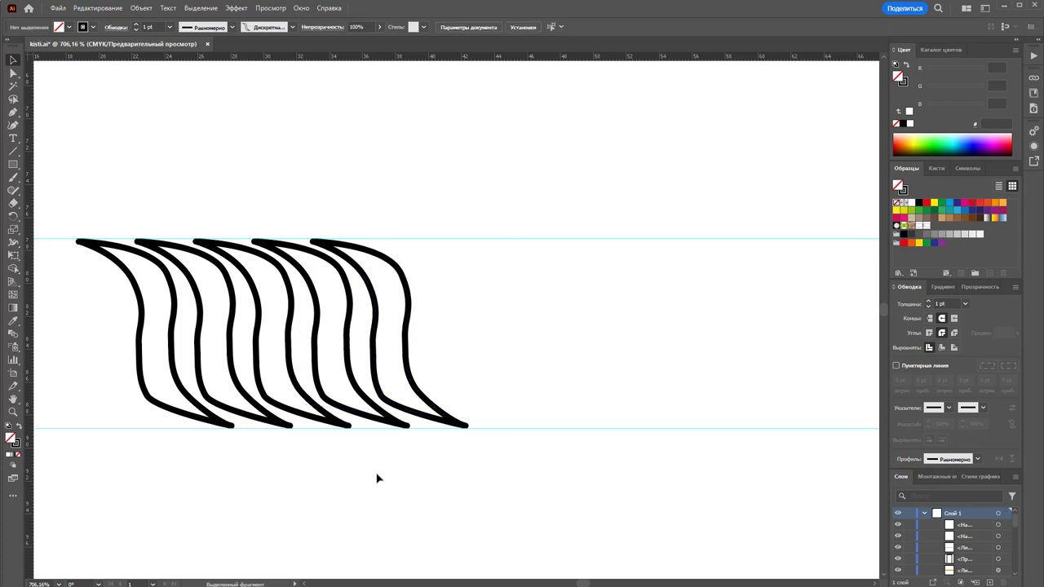
- Fill the five wave shapes with light grey DADADA
drag(436, 303, 96, 359)
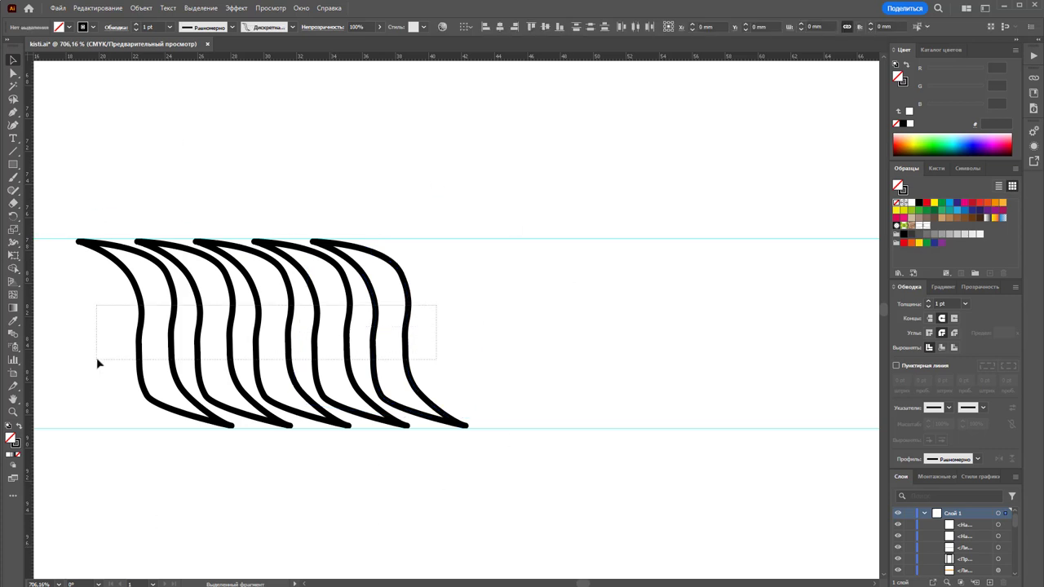
click(965, 235)
click(621, 327)
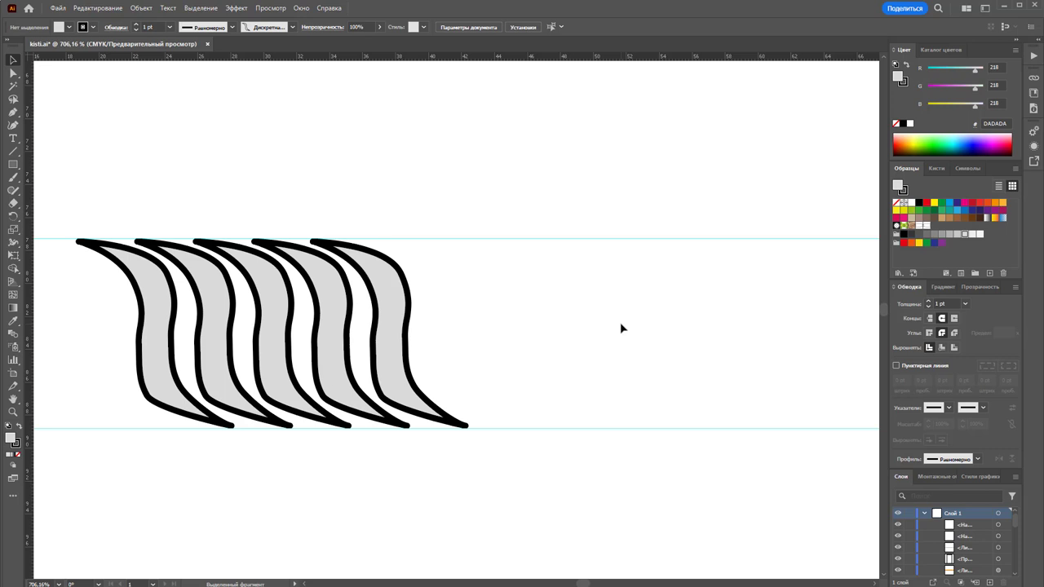
- Place two vertical guides at the left and right edges of one repeat tile
drag(29, 240, 193, 236)
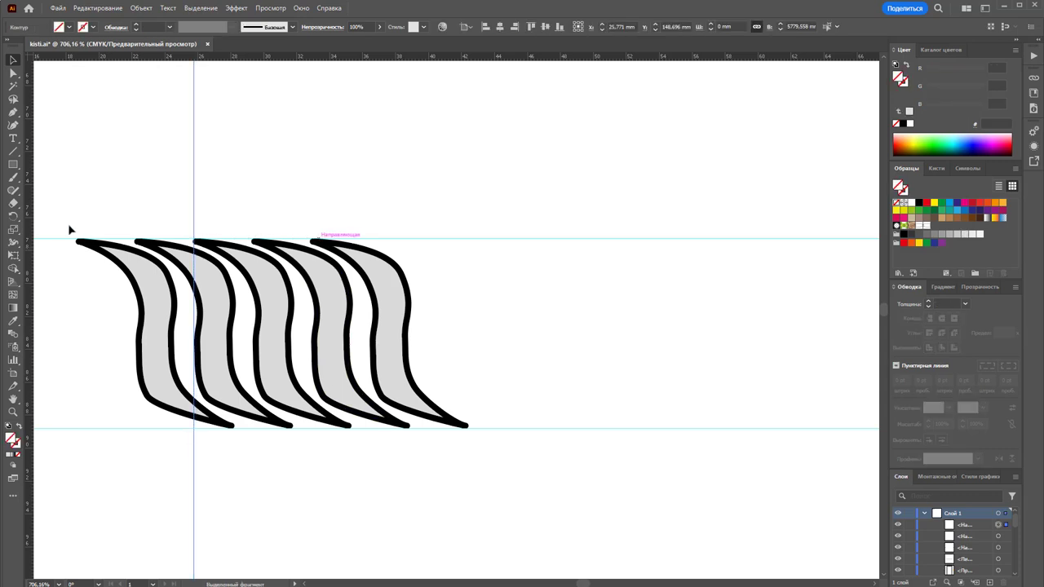
drag(31, 227, 311, 257)
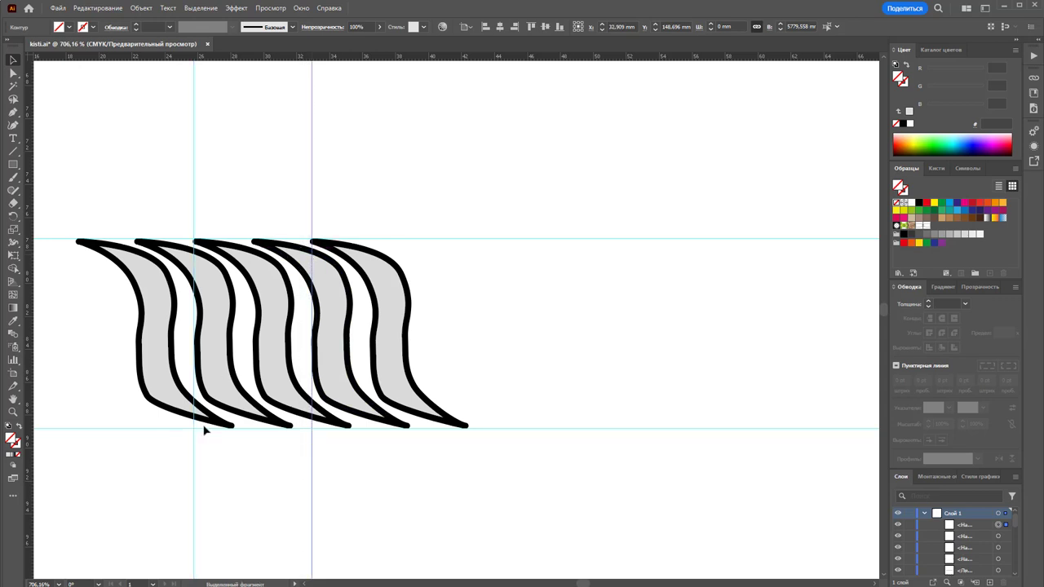
click(307, 204)
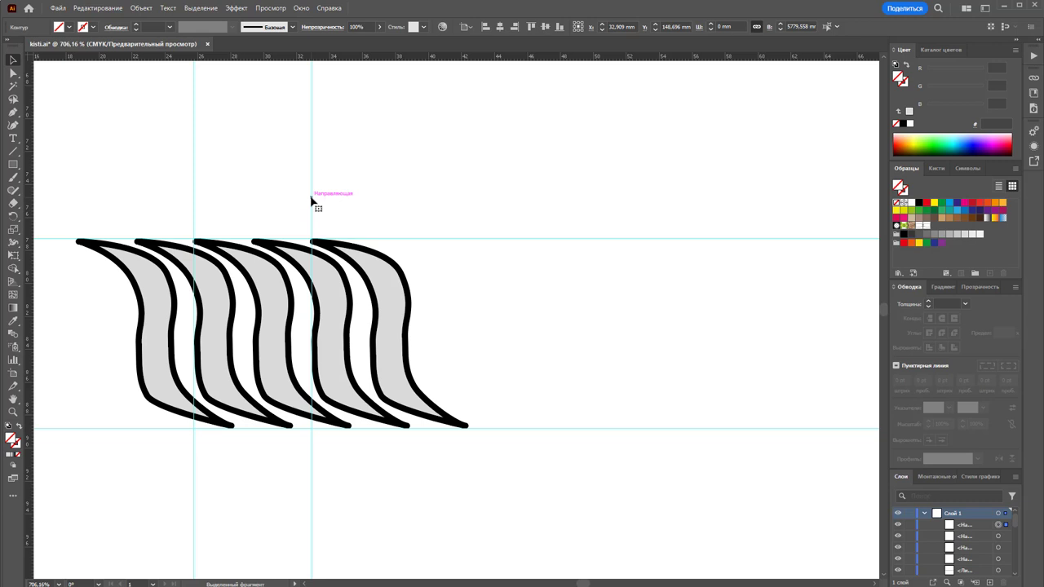
click(311, 202)
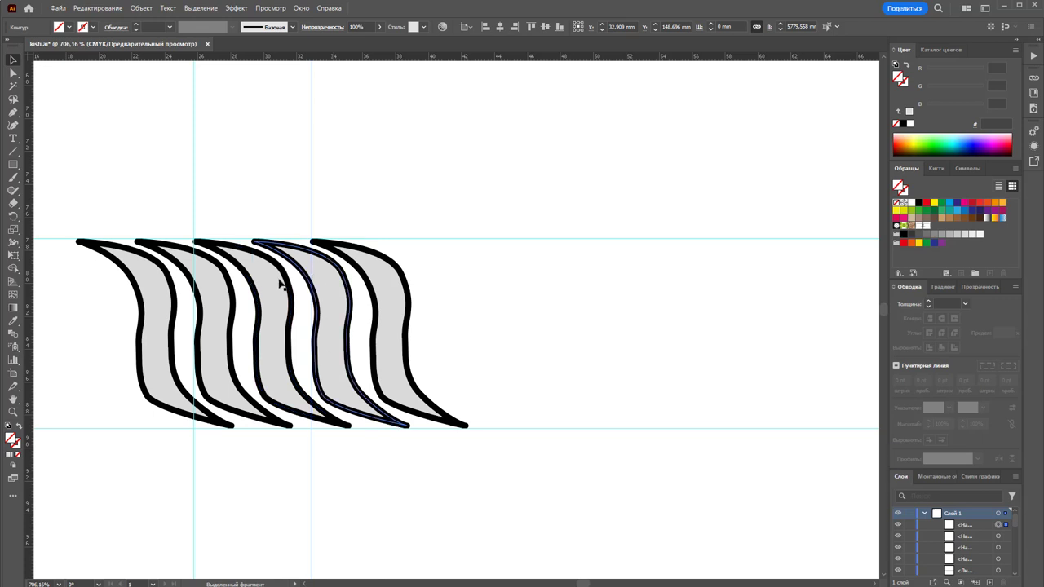
- Draw a no-fill, no-stroke rectangle spanning one tile and send it behind the waves
click(12, 166)
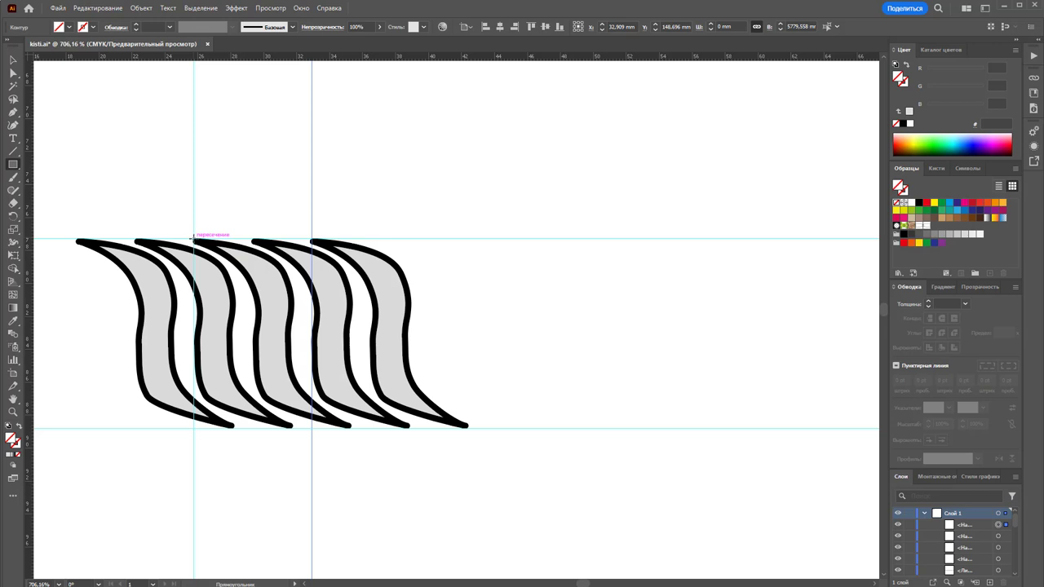
drag(193, 238, 312, 426)
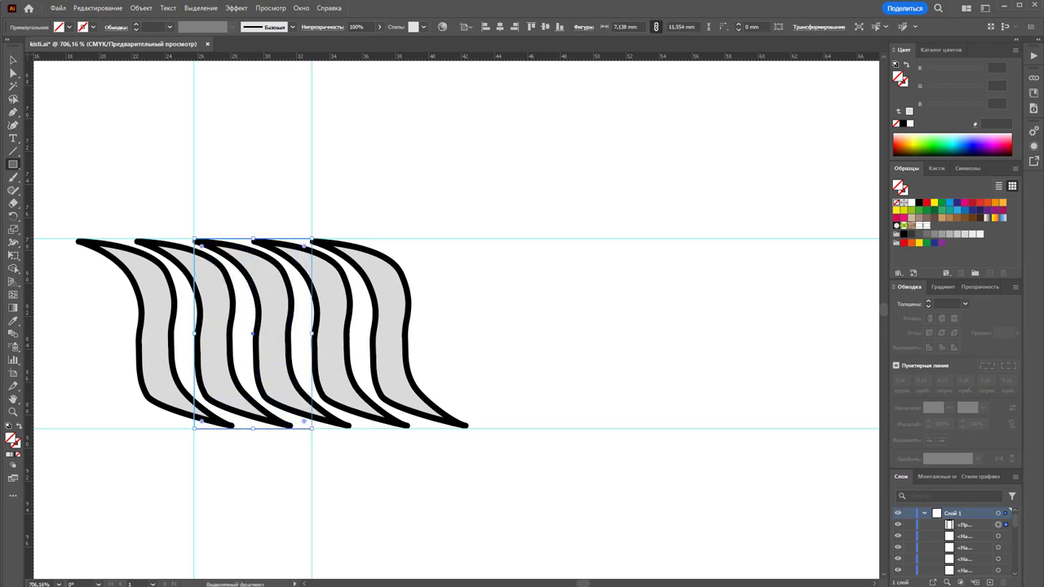
click(13, 59)
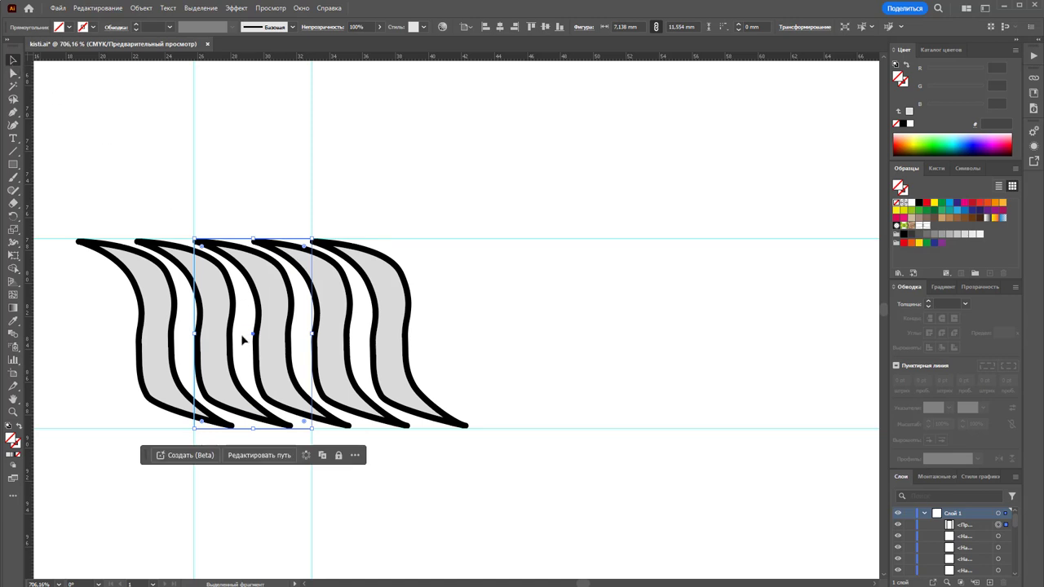
right_click(306, 430)
mouse_move(383, 374)
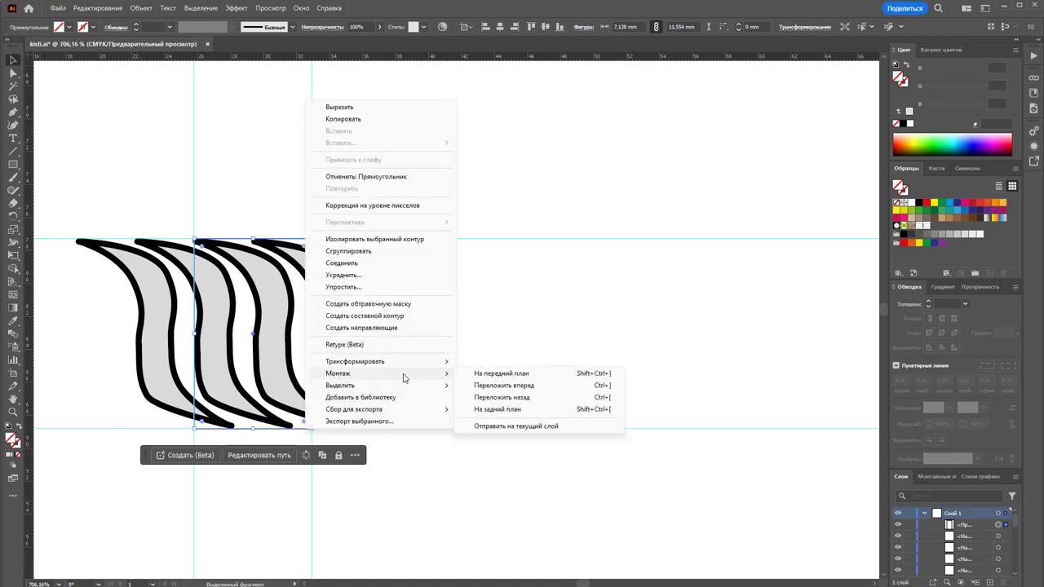
click(507, 412)
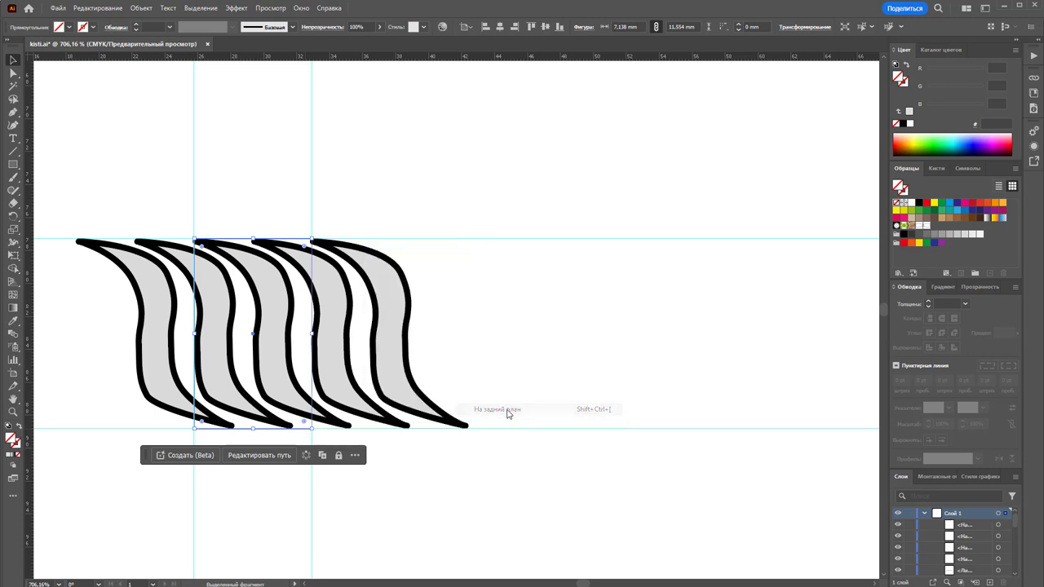
click(522, 334)
- Delete all four guides and select the waves together with their bounding rectangle
drag(357, 147, 137, 180)
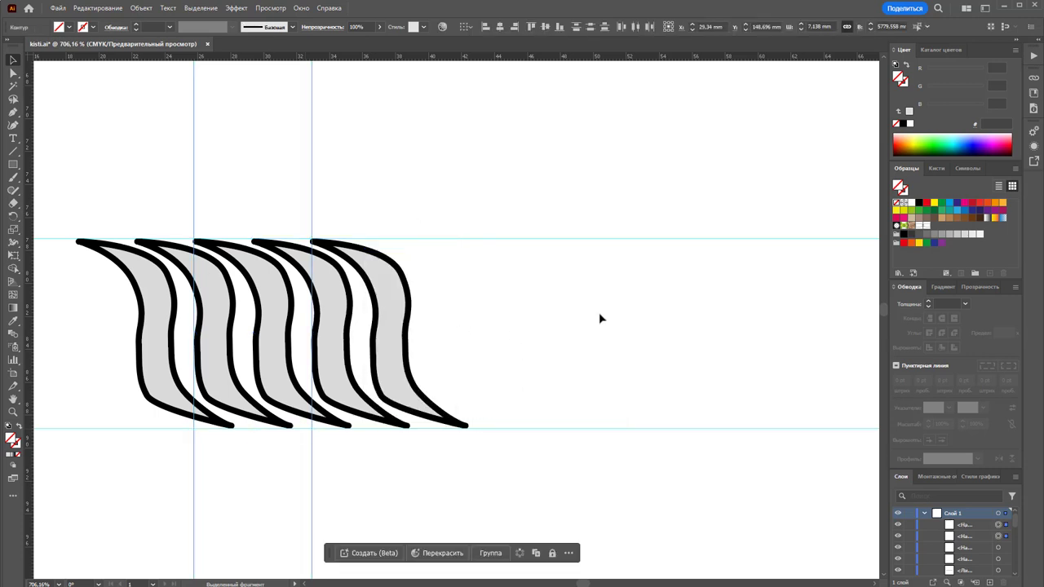
key(Delete)
mouse_move(604, 174)
mouse_down()
mouse_move(599, 262)
mouse_move(552, 489)
mouse_up()
key(Delete)
mouse_move(364, 177)
mouse_down()
mouse_move(288, 234)
mouse_move(152, 483)
mouse_up()
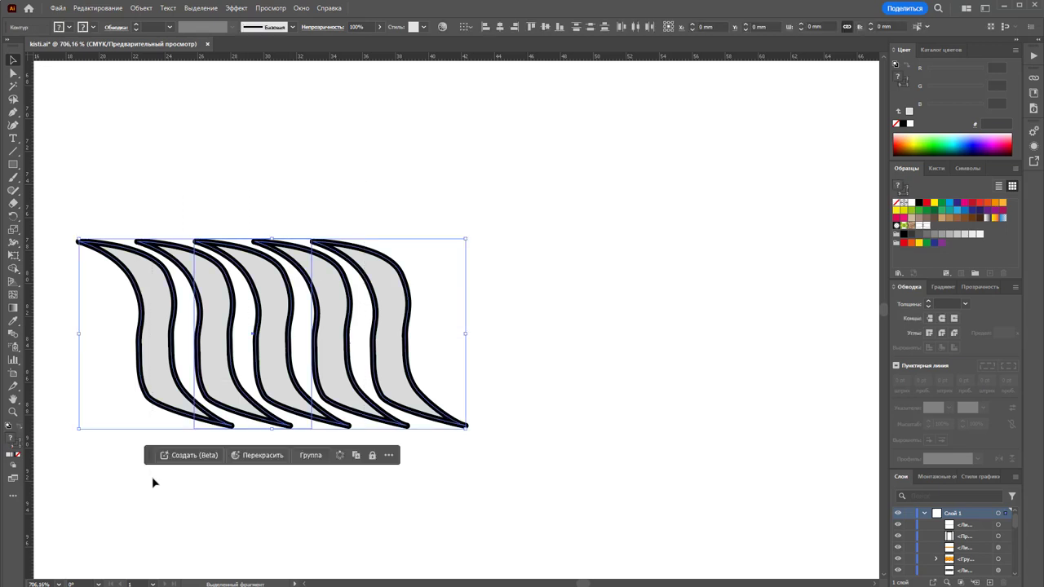
click(936, 168)
- Create a pattern brush from the wave tile with Auto-Centered outer and inner corner tiles
mouse_move(285, 313)
mouse_down()
mouse_move(706, 321)
mouse_move(966, 259)
mouse_up()
click(778, 428)
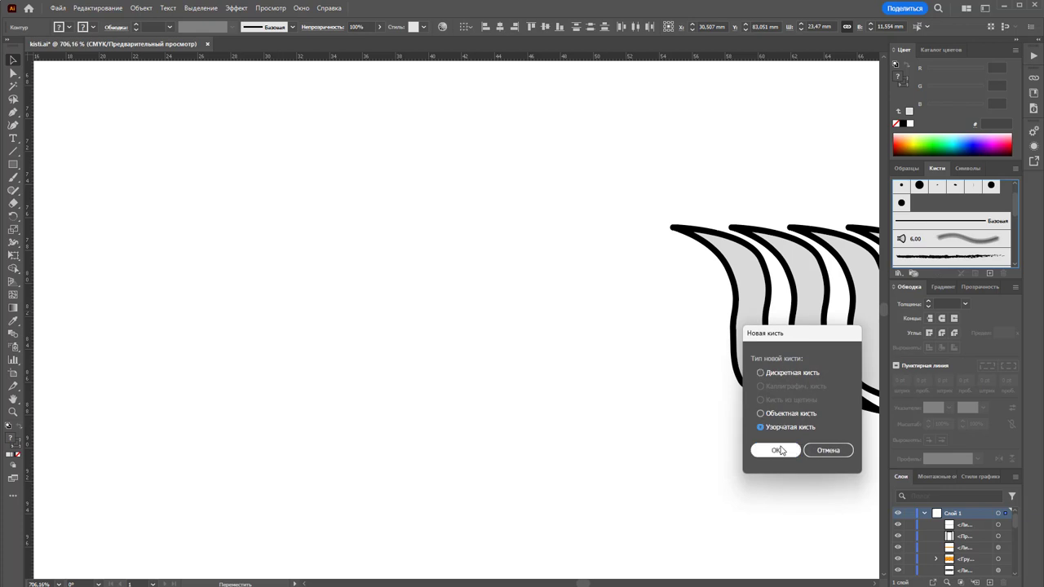
click(776, 450)
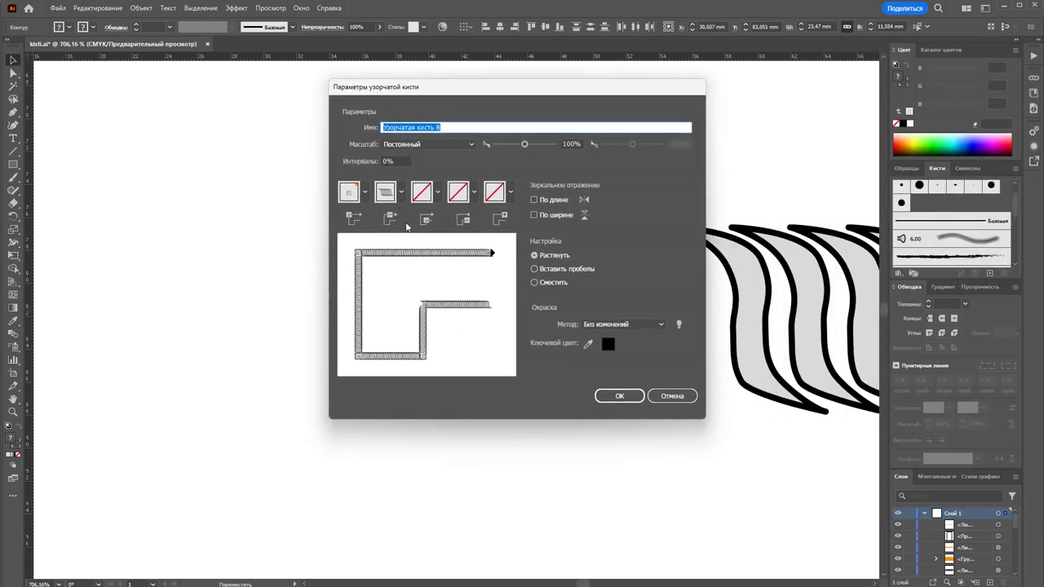
click(438, 192)
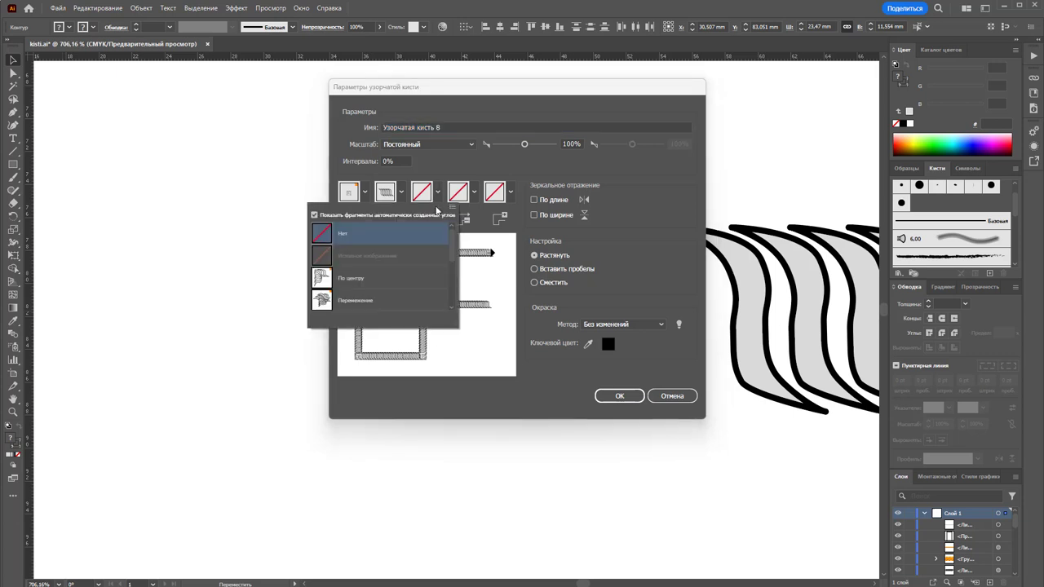
click(385, 283)
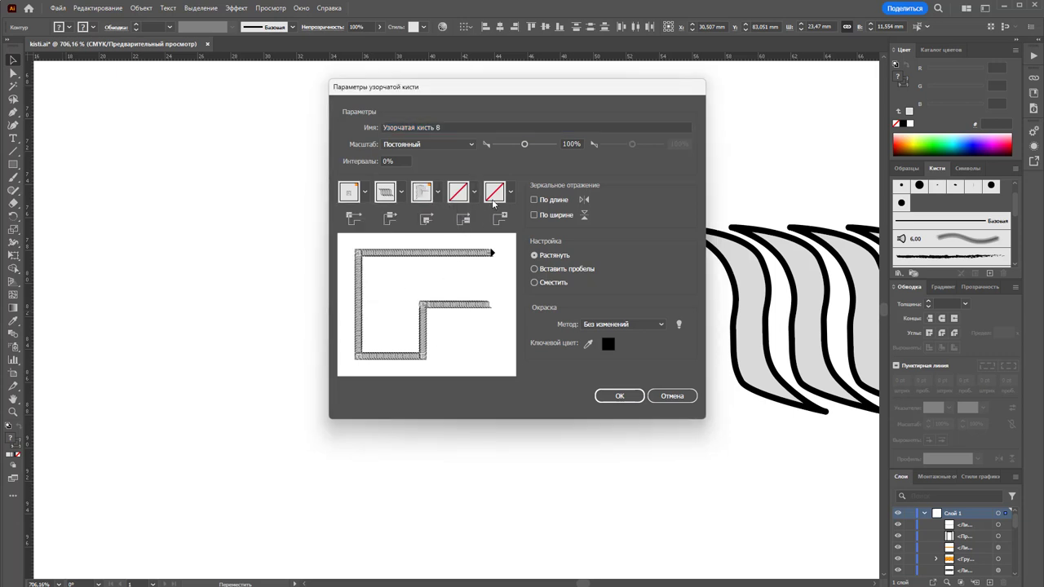
click(365, 193)
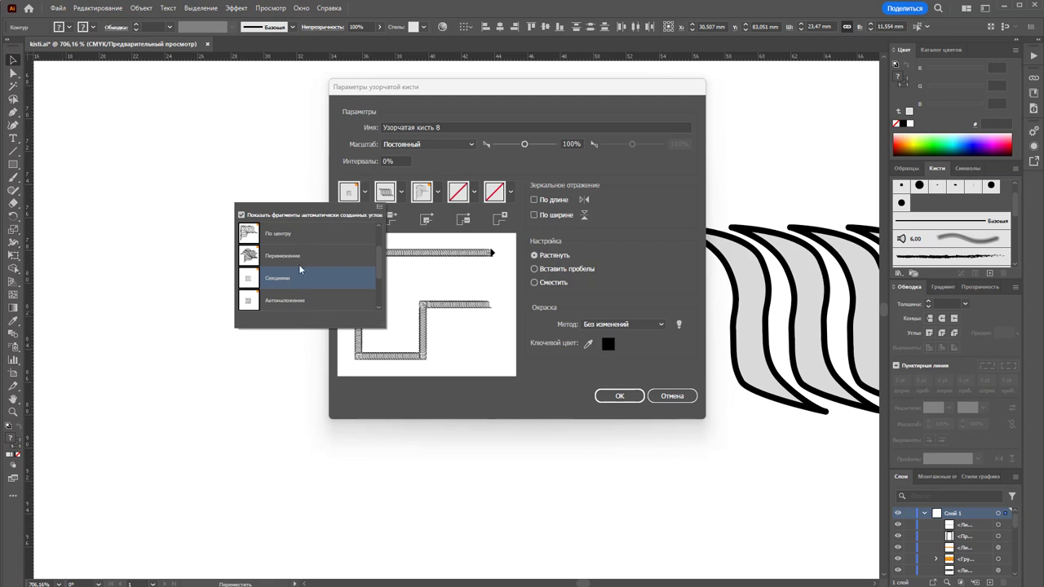
click(295, 234)
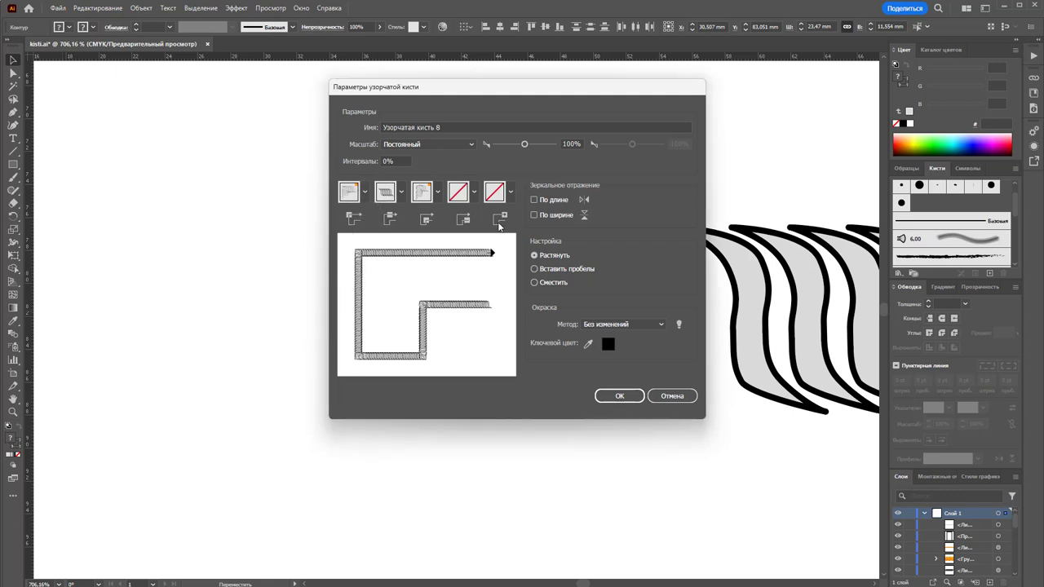
click(365, 194)
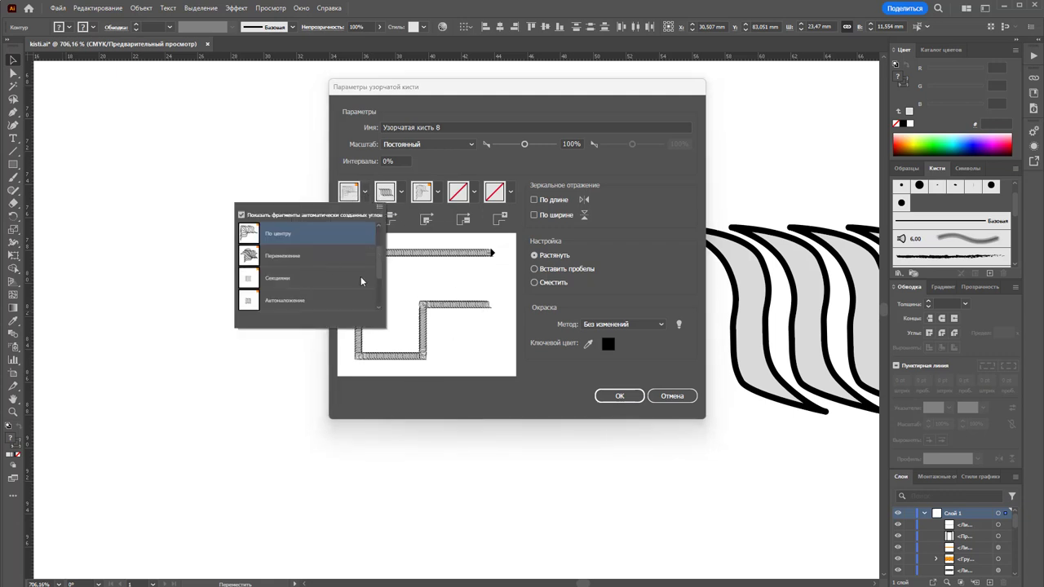
click(445, 226)
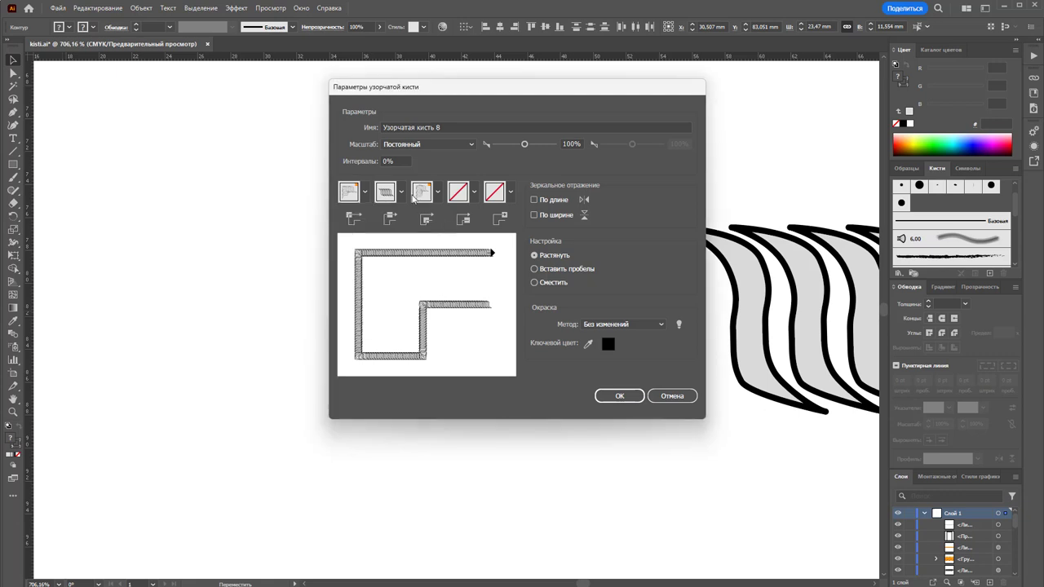
click(437, 193)
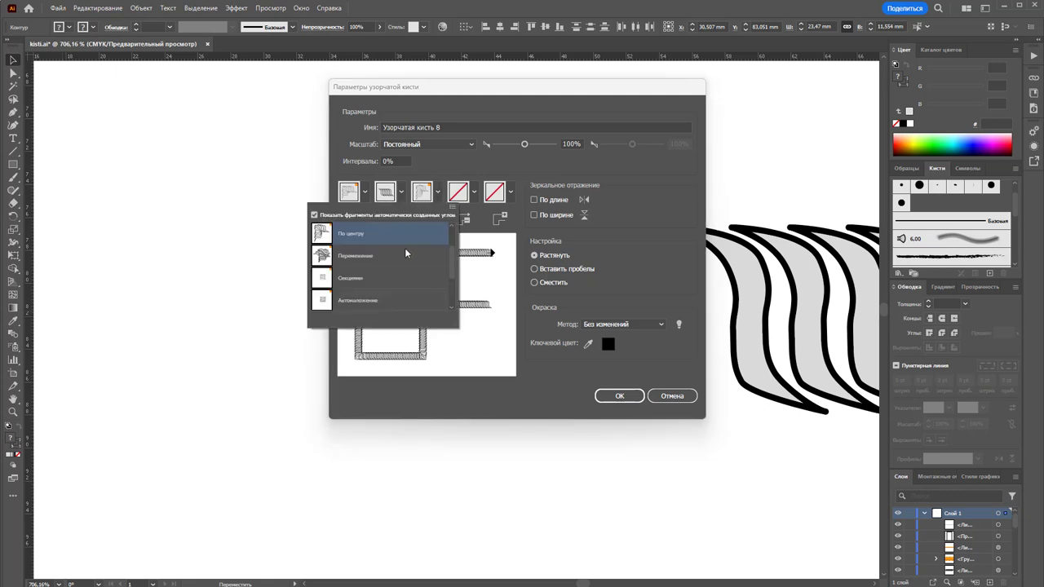
click(481, 232)
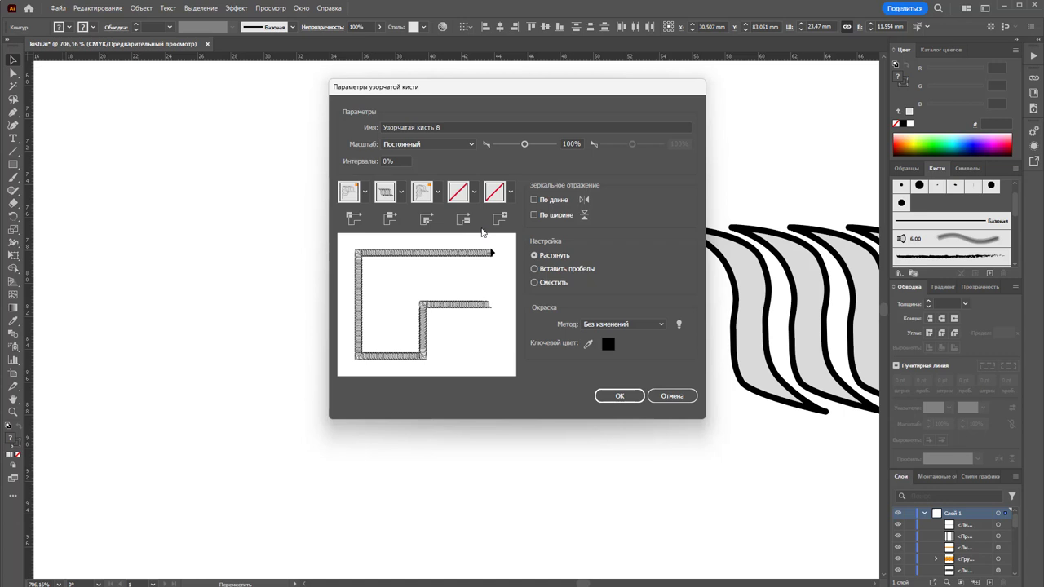
click(621, 396)
- Zoom out and Alt-drag a copy of the long test line below the wave tile
click(590, 299)
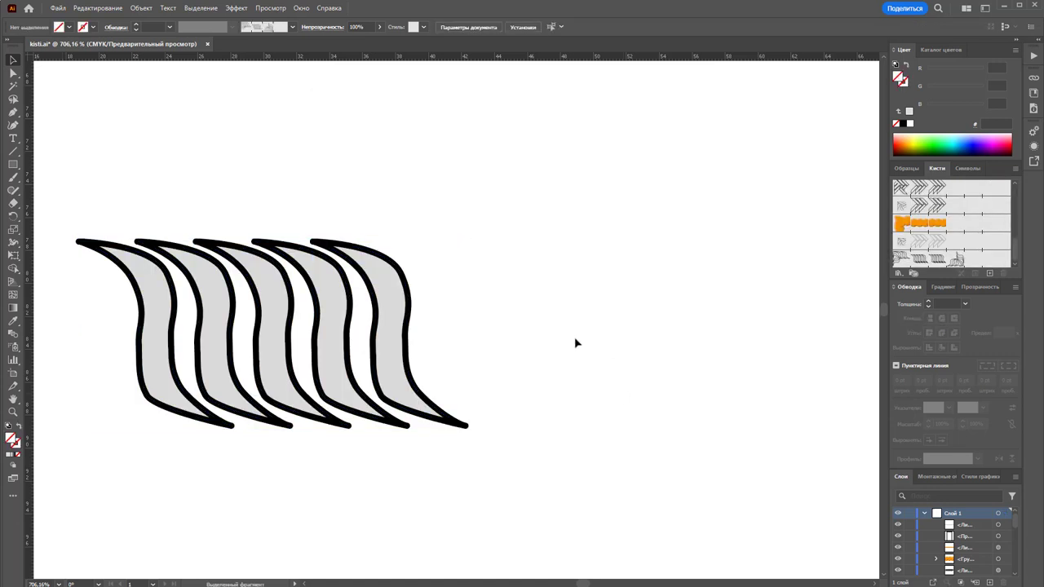
key(z)
alt+click(567, 341)
alt+click(576, 301)
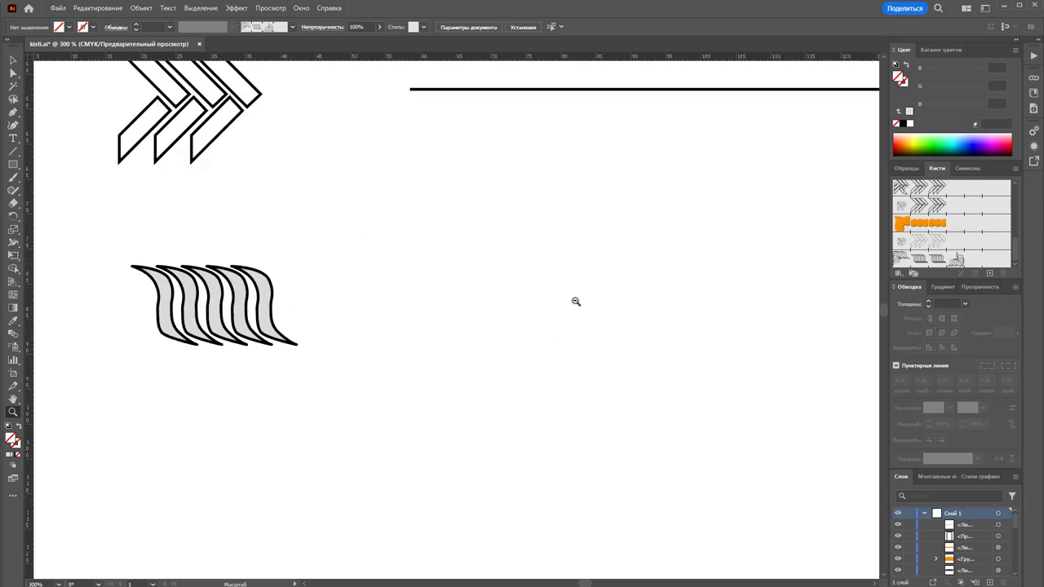
click(13, 60)
click(493, 175)
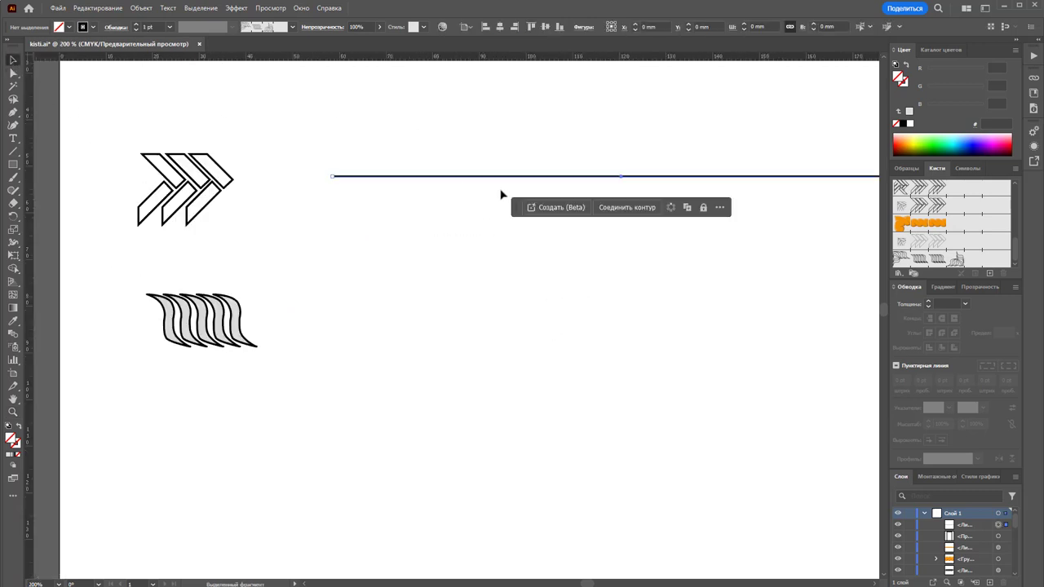
drag(501, 176, 513, 319)
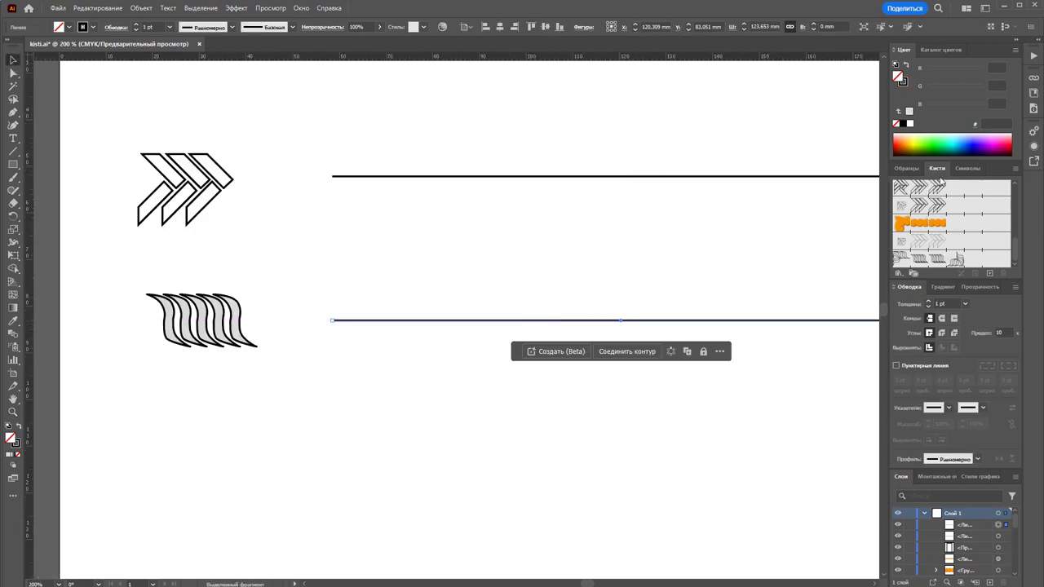
- Apply the new wave pattern brush to the copied line and view the whole artboard
scroll(951, 249, down, 1)
click(928, 259)
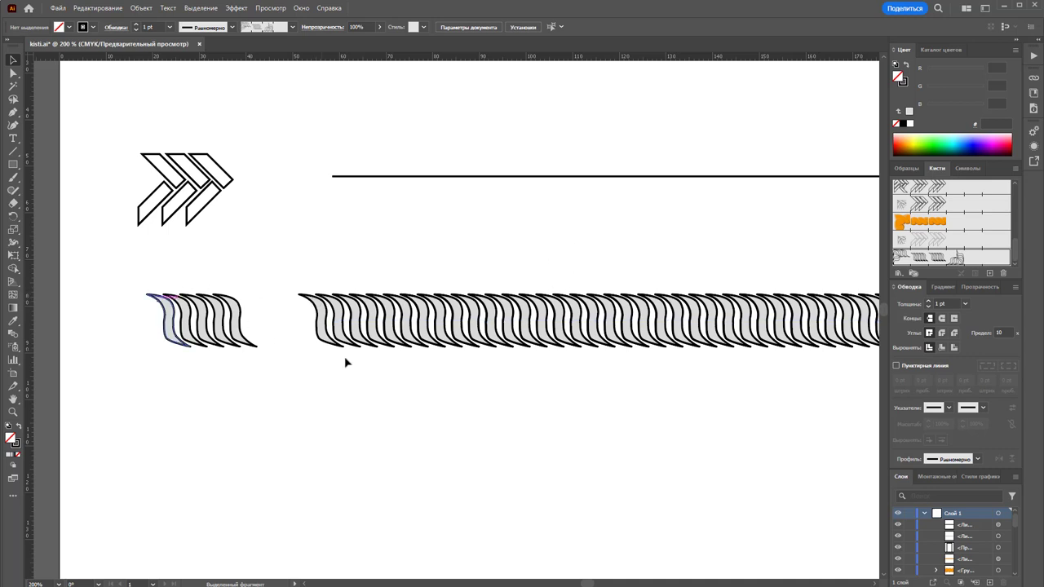
key(z)
alt+click(494, 392)
- Zoom and scroll in closely on the three-chevron tile and its test line
alt+click(452, 299)
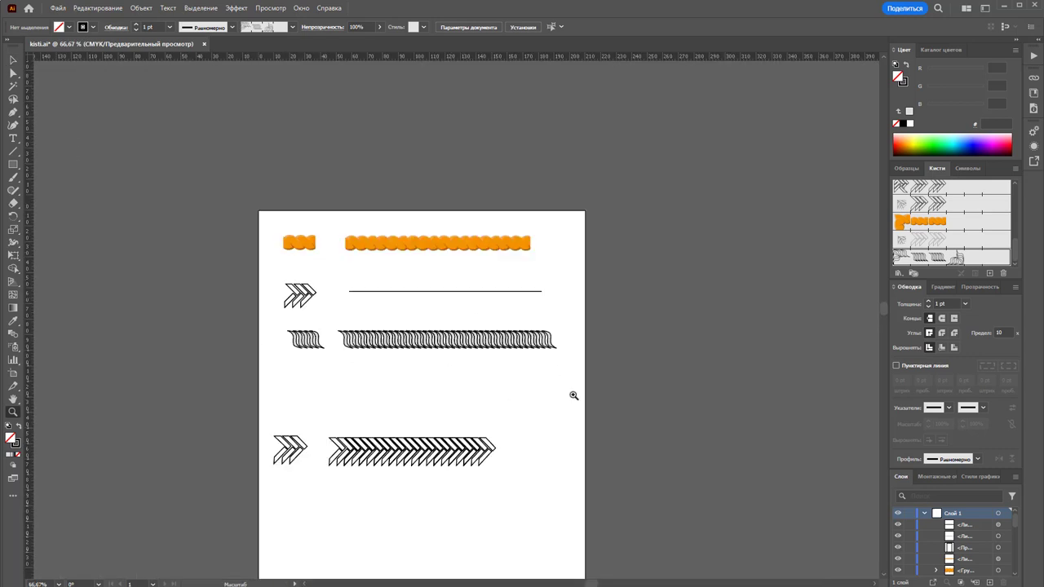
scroll(442, 315, up, 3)
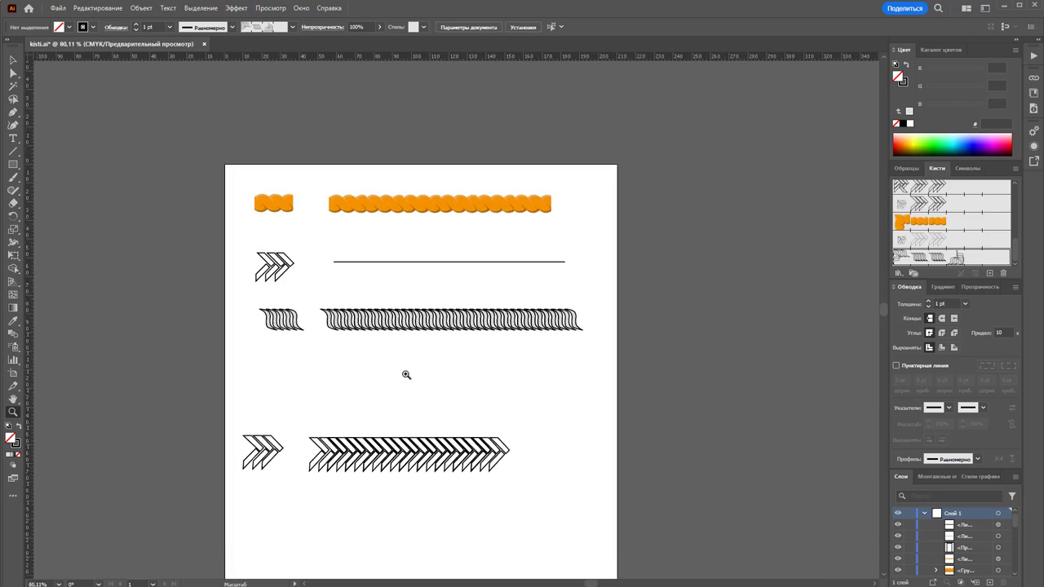
drag(274, 255, 591, 293)
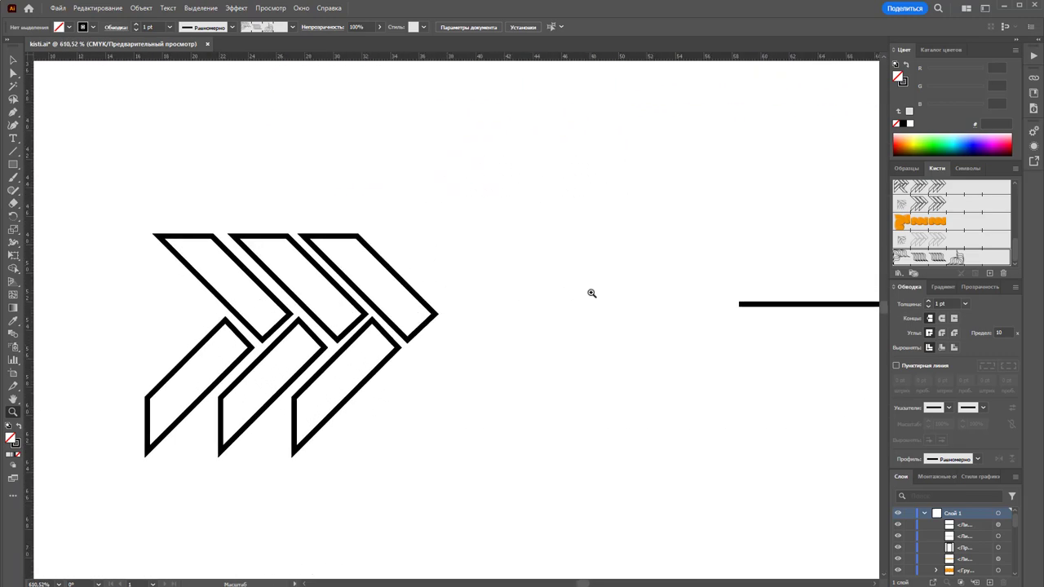
drag(484, 371, 345, 291)
scroll(729, 408, down, 3)
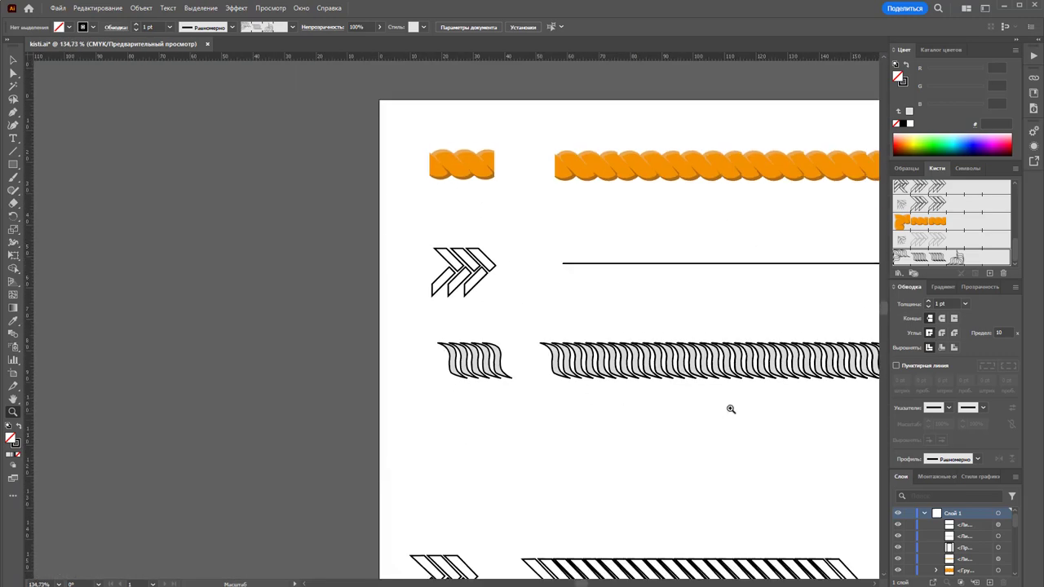
scroll(554, 464, down, 3)
scroll(659, 366, up, 2)
scroll(701, 204, up, 2)
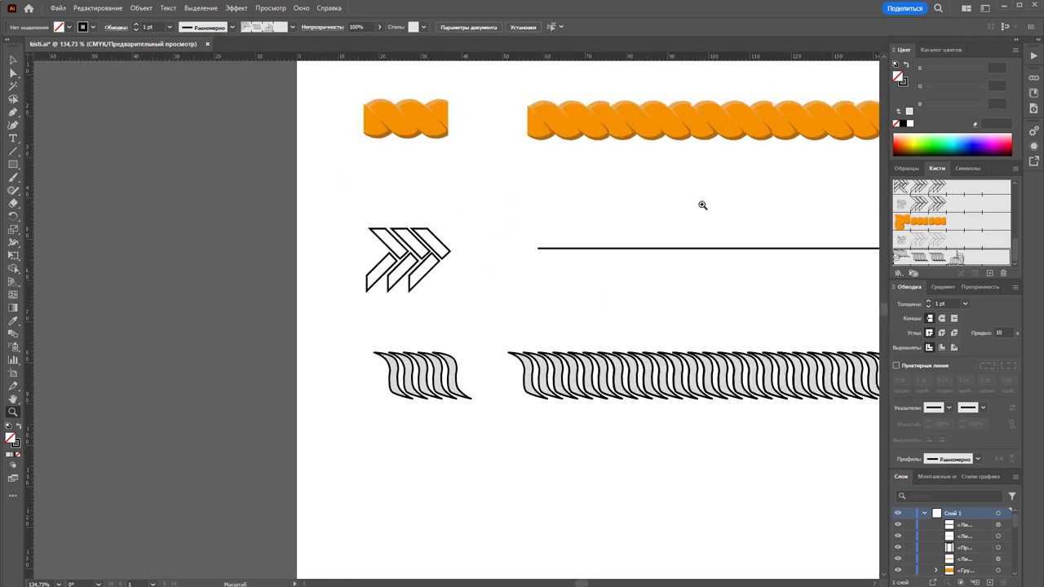
scroll(473, 231, up, 2)
scroll(566, 216, up, 2)
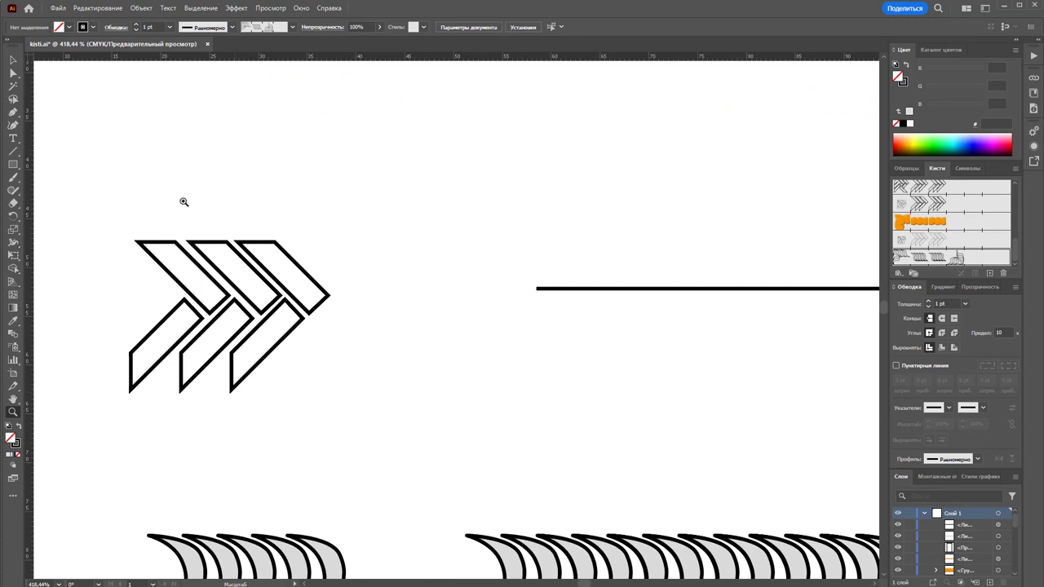
mouse_move(33, 208)
mouse_down()
mouse_move(130, 217)
mouse_move(112, 205)
mouse_up()
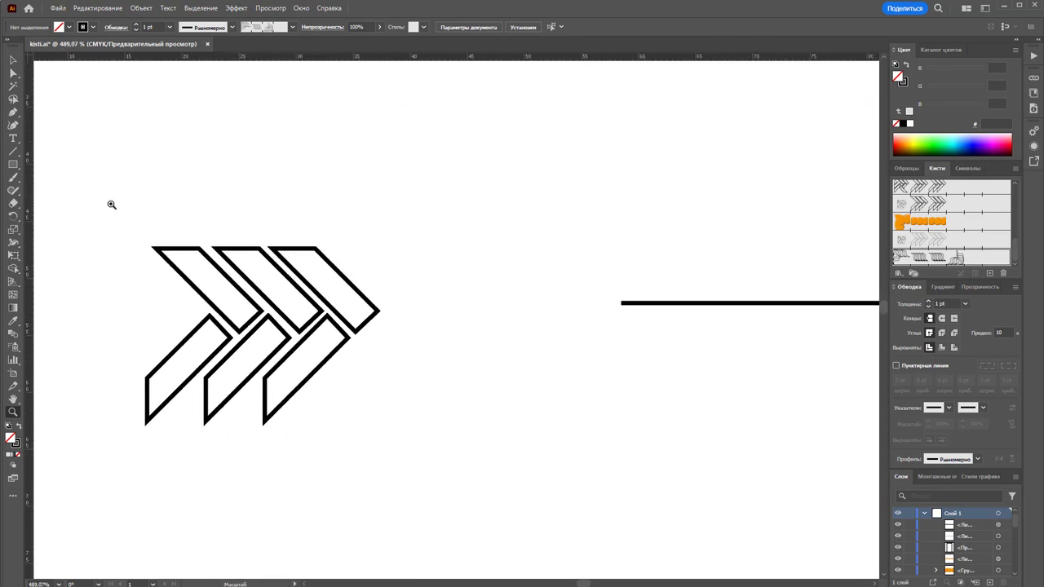
scroll(98, 208, down, 3)
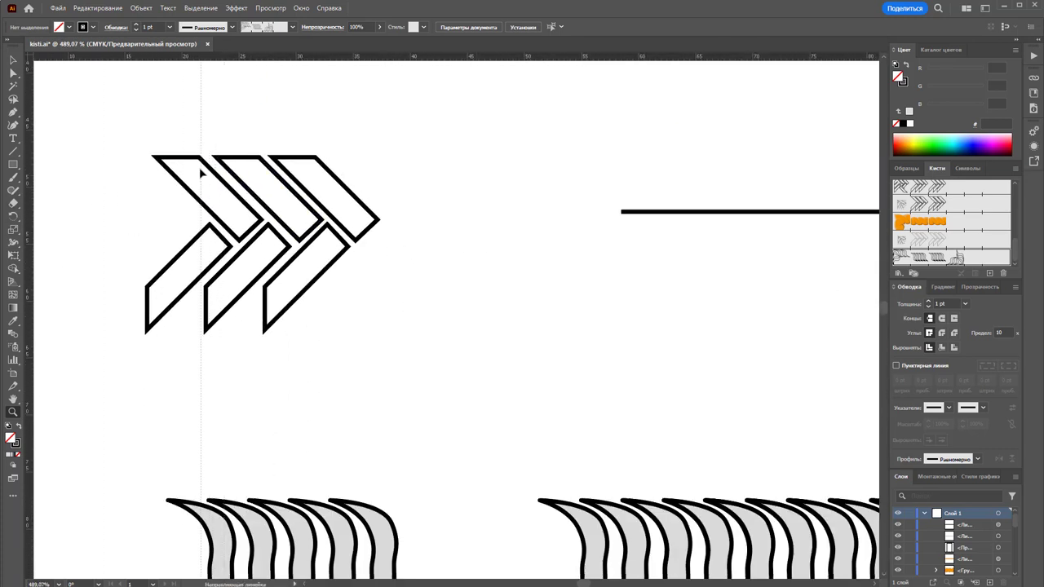
- Mark one chevron repeat with two vertical guides and fit an unfilled, unstroked rectangle between them
drag(34, 164, 198, 167)
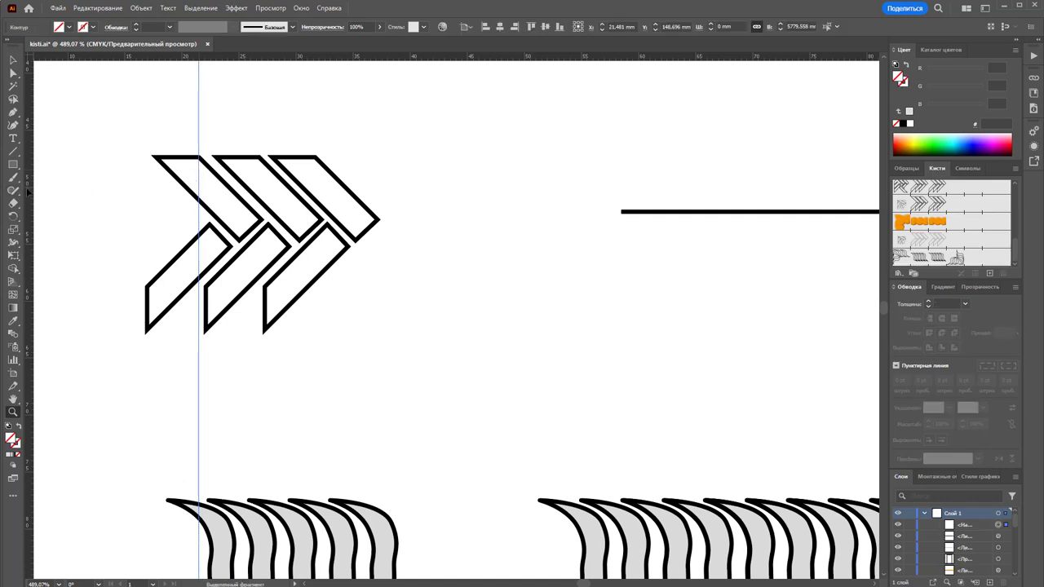
mouse_move(276, 194)
mouse_down()
mouse_move(316, 196)
mouse_move(260, 193)
mouse_up()
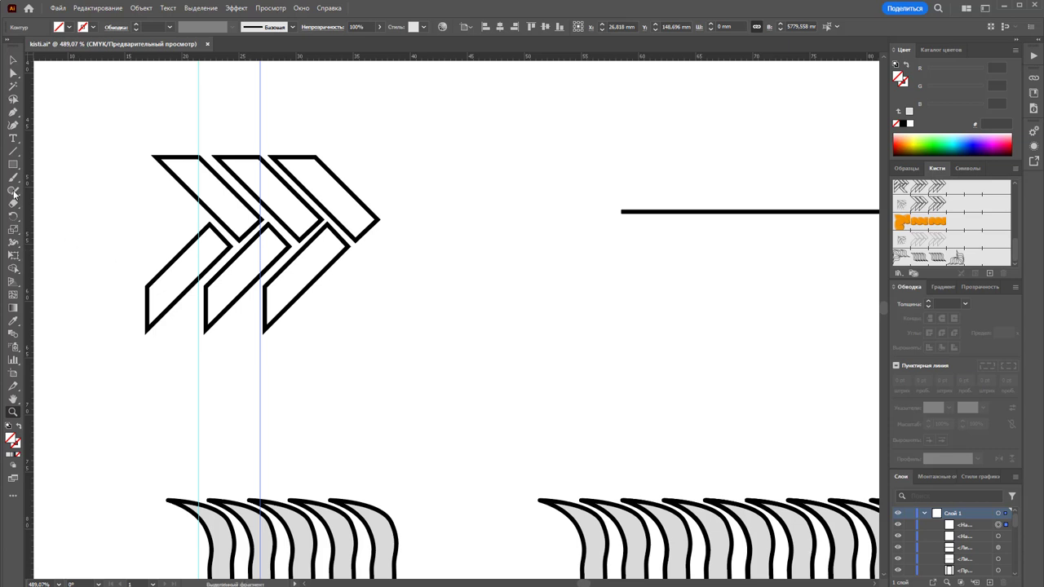
click(12, 165)
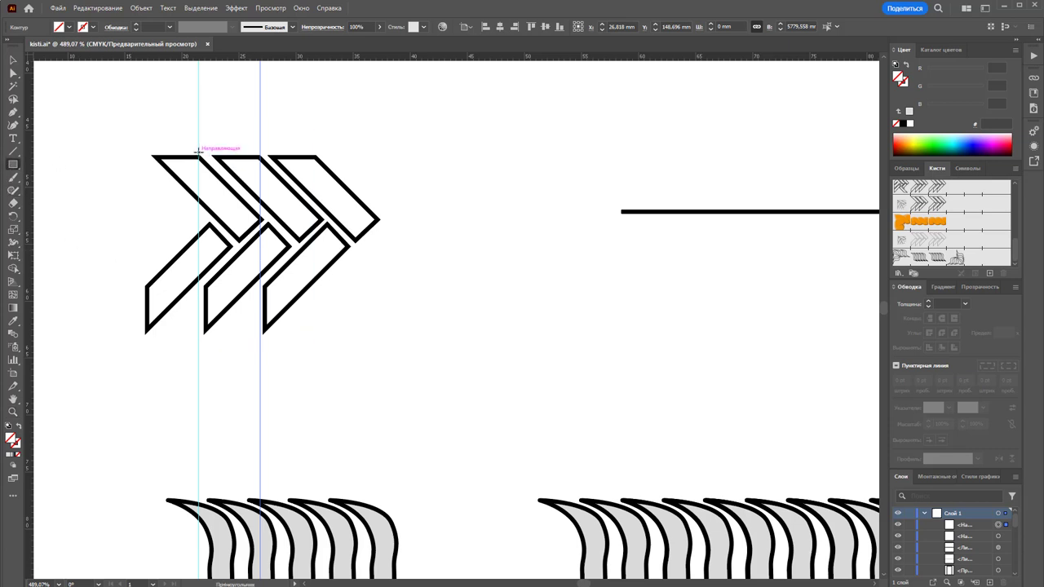
click(13, 61)
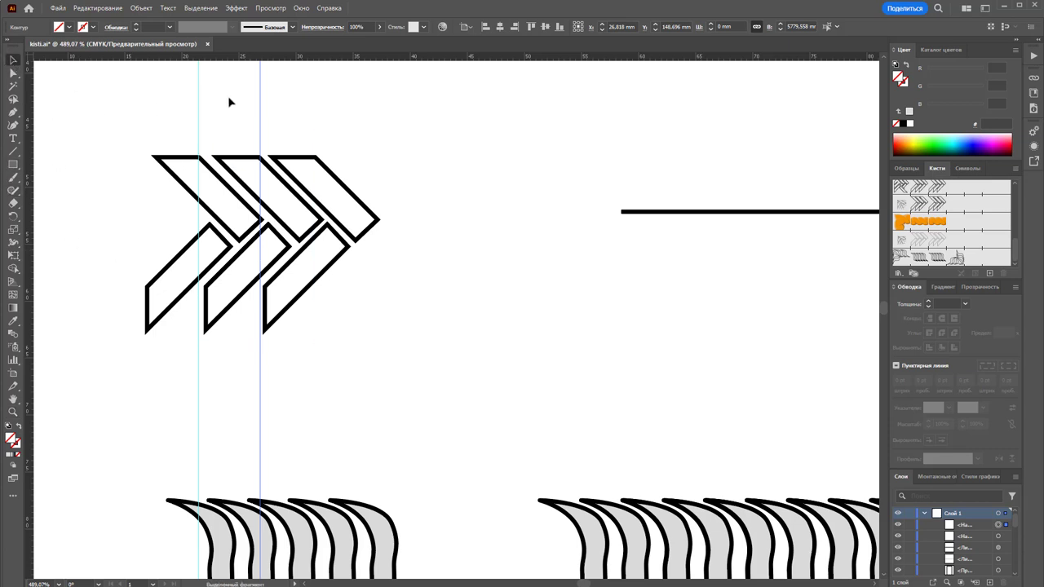
mouse_move(217, 143)
mouse_down()
mouse_move(189, 134)
mouse_move(199, 151)
mouse_up()
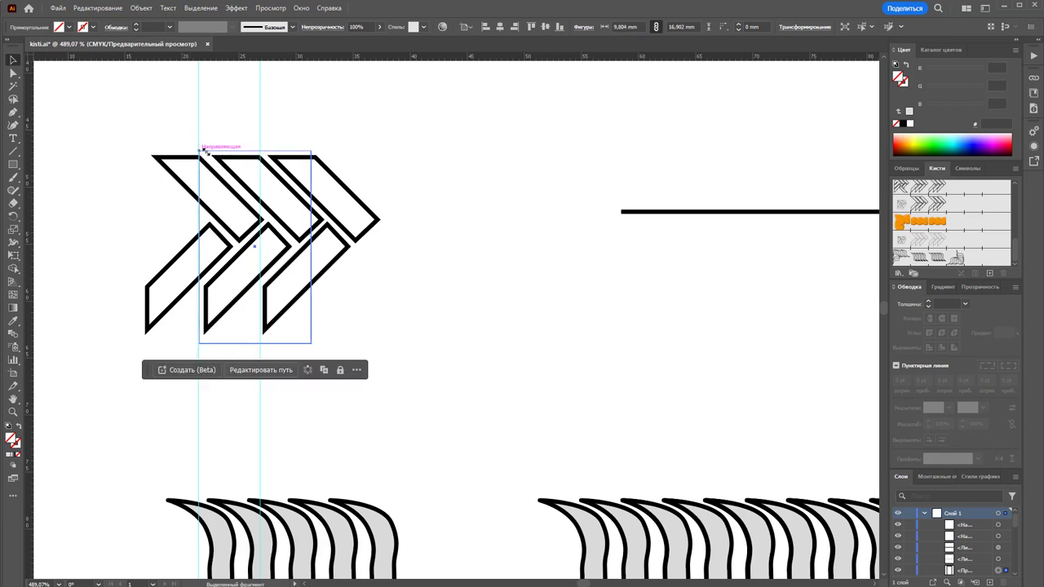
drag(312, 246, 260, 246)
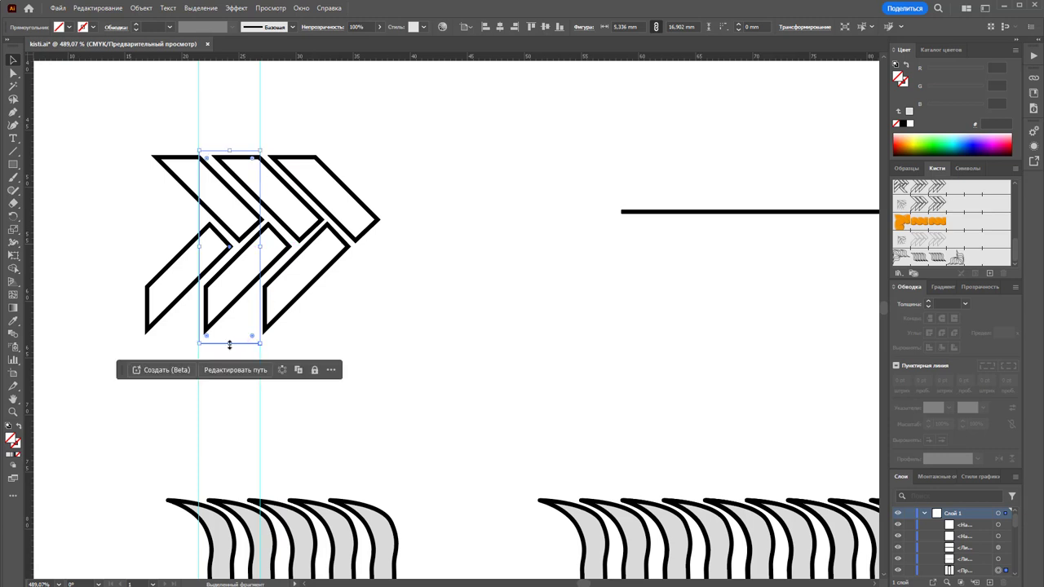
drag(229, 343, 229, 338)
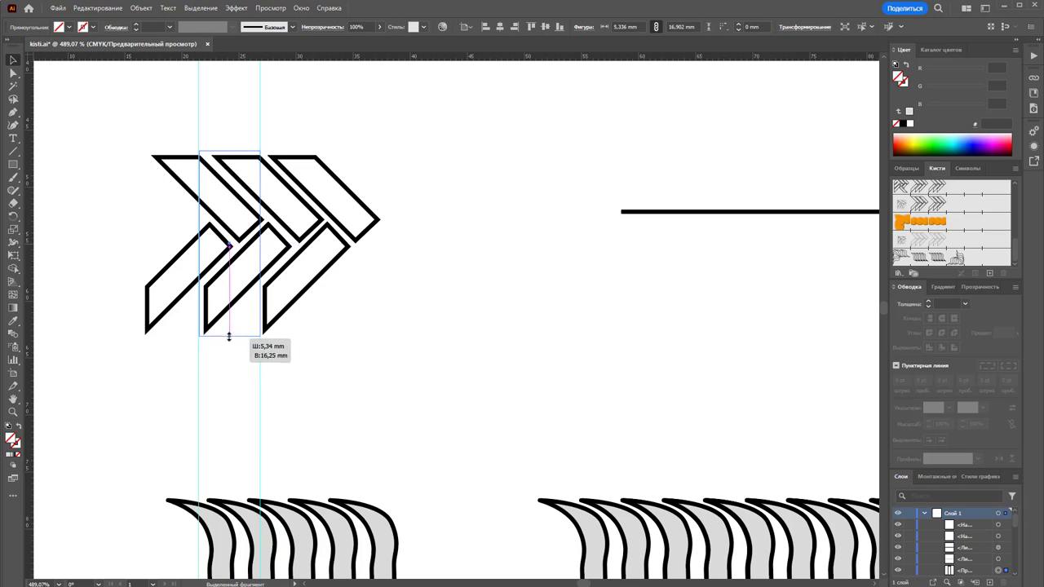
click(347, 339)
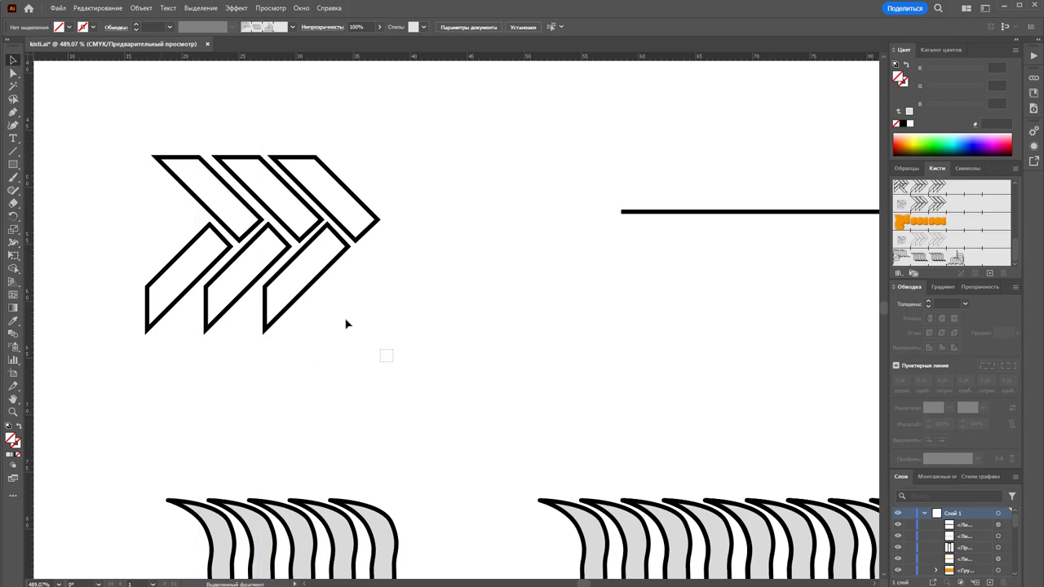
- Alt-drag a copy of the chevron tile to the right and bring its rectangle to the front
drag(391, 361, 139, 135)
mouse_move(227, 184)
mouse_down()
mouse_move(472, 183)
mouse_move(461, 183)
mouse_up()
click(456, 150)
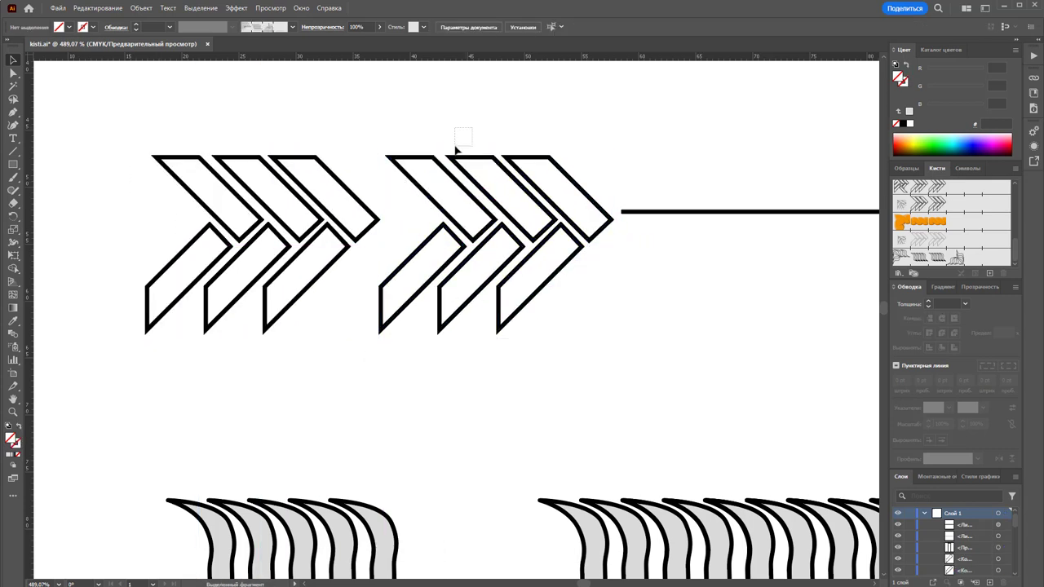
drag(453, 156, 452, 153)
right_click(453, 154)
mouse_move(484, 425)
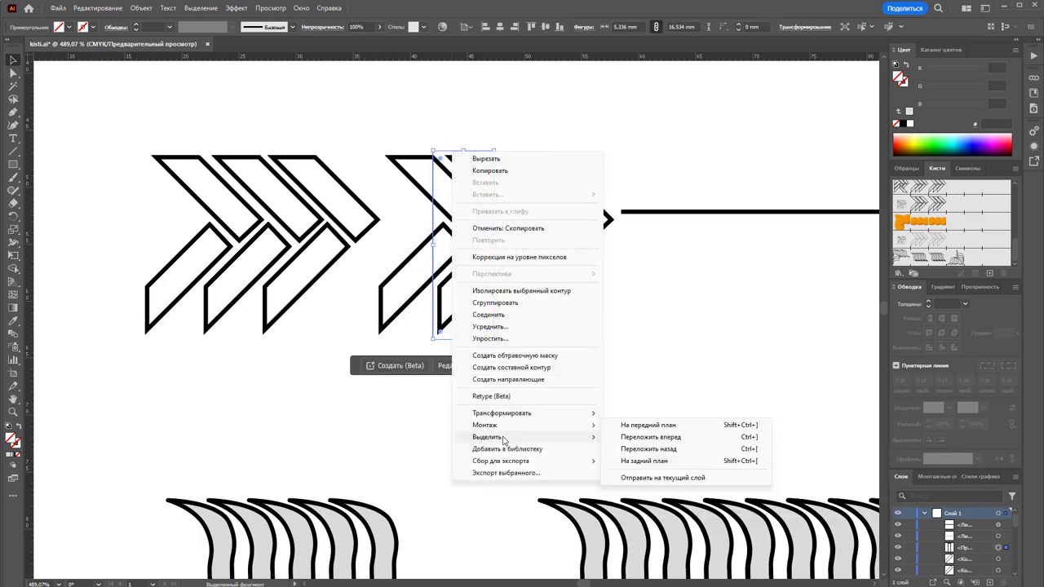
click(631, 426)
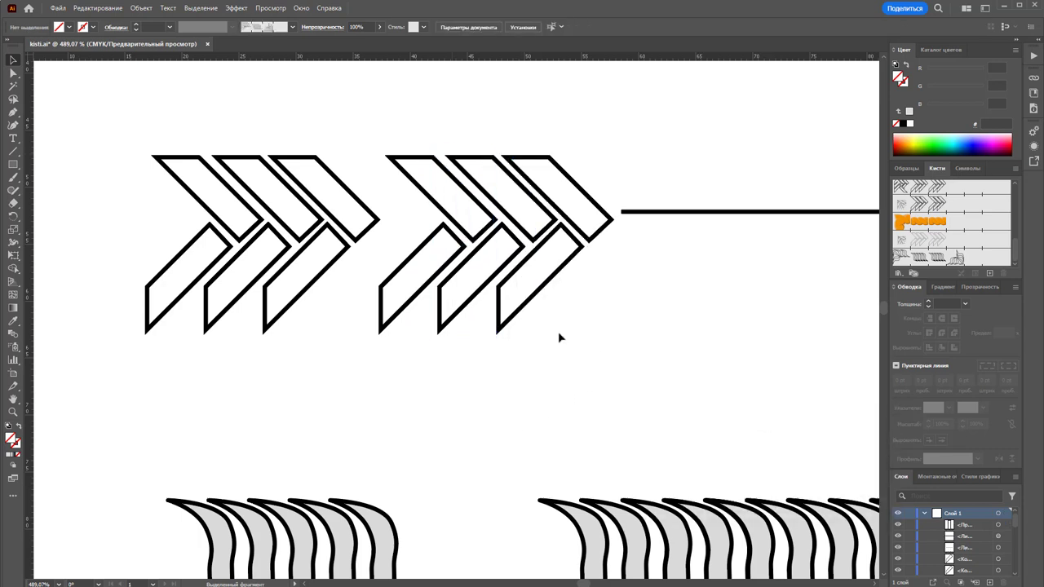
- Clip the copied chevrons to their rectangle and nudge the pieces to check the repeat
drag(603, 361, 387, 133)
right_click(384, 171)
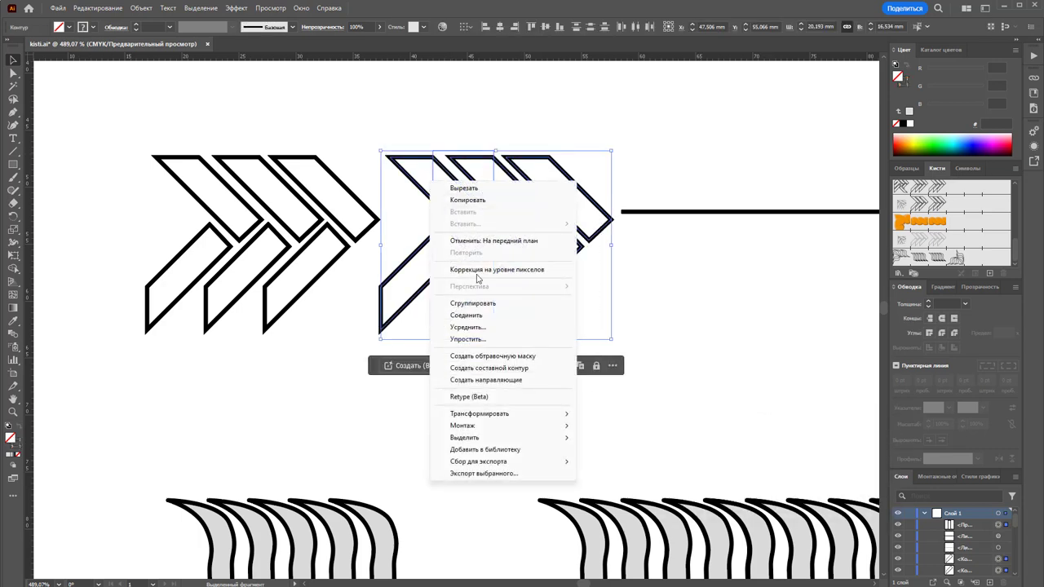
click(486, 355)
mouse_move(496, 234)
mouse_down()
mouse_move(482, 228)
mouse_move(549, 233)
mouse_up()
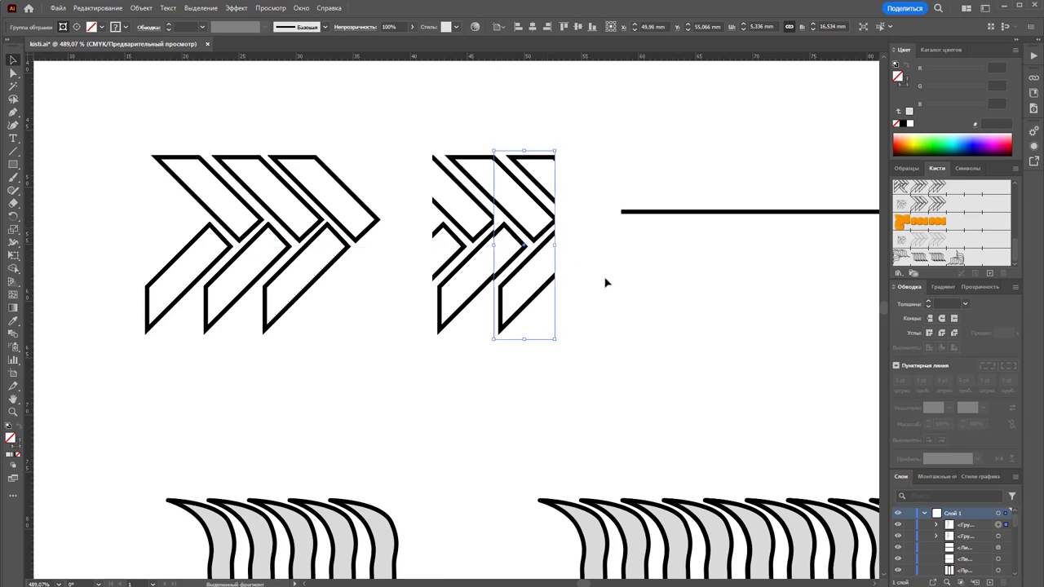
click(605, 282)
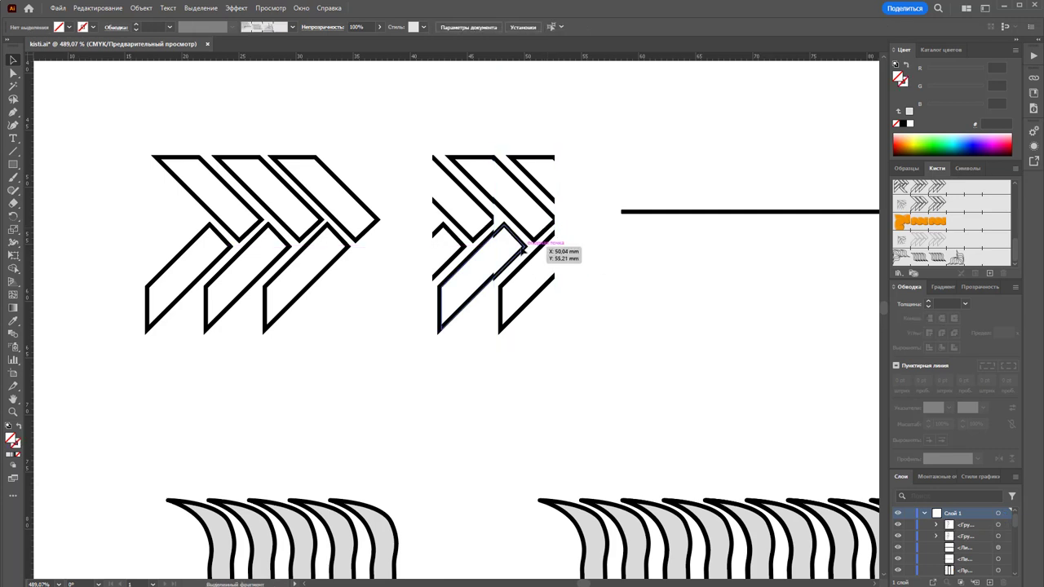
click(524, 249)
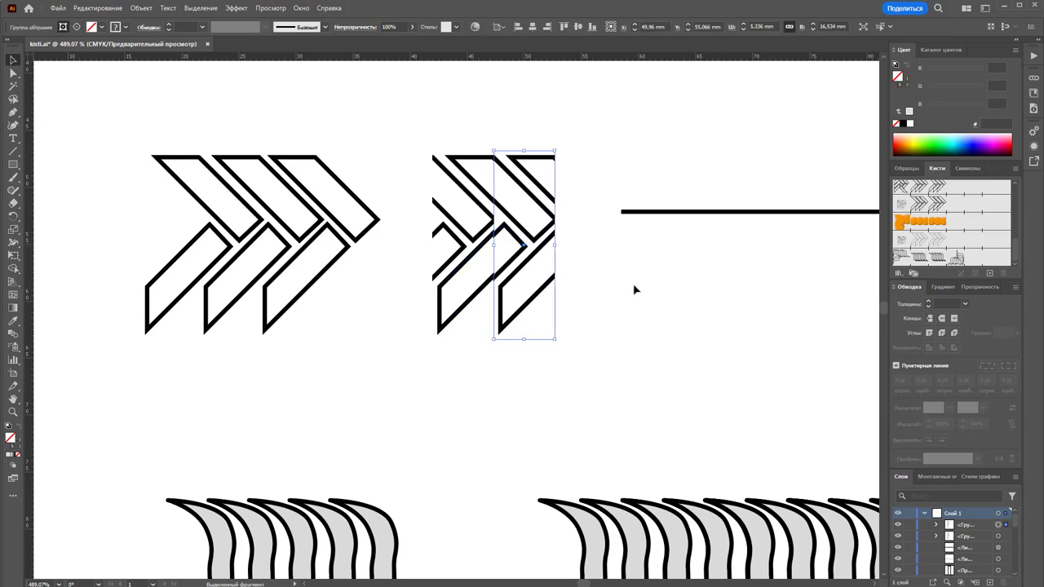
key(Right)
key(Left)
key(Left)
click(596, 281)
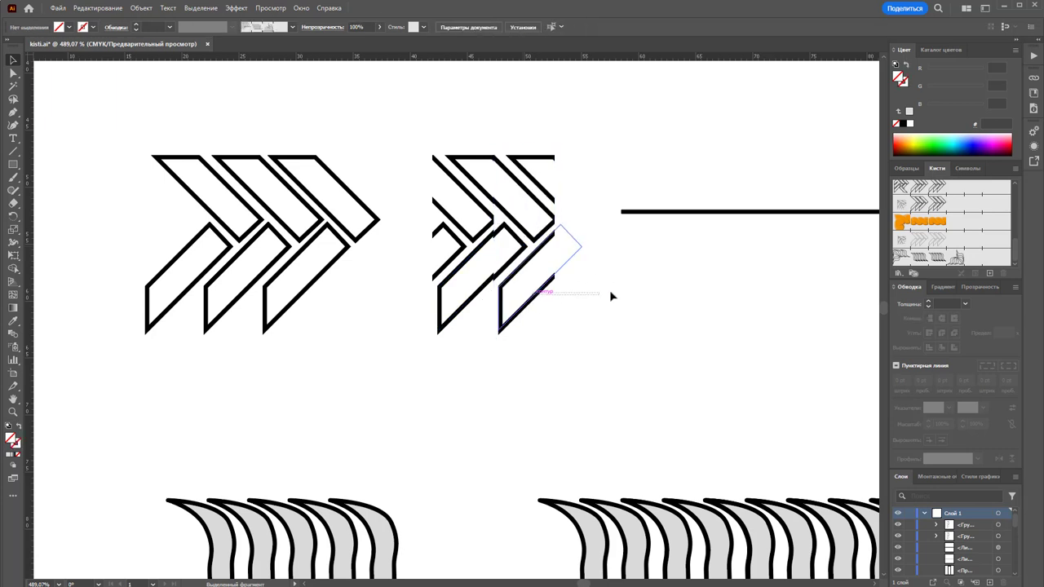
mouse_move(548, 289)
mouse_down()
mouse_move(624, 291)
mouse_move(608, 292)
mouse_up()
click(716, 309)
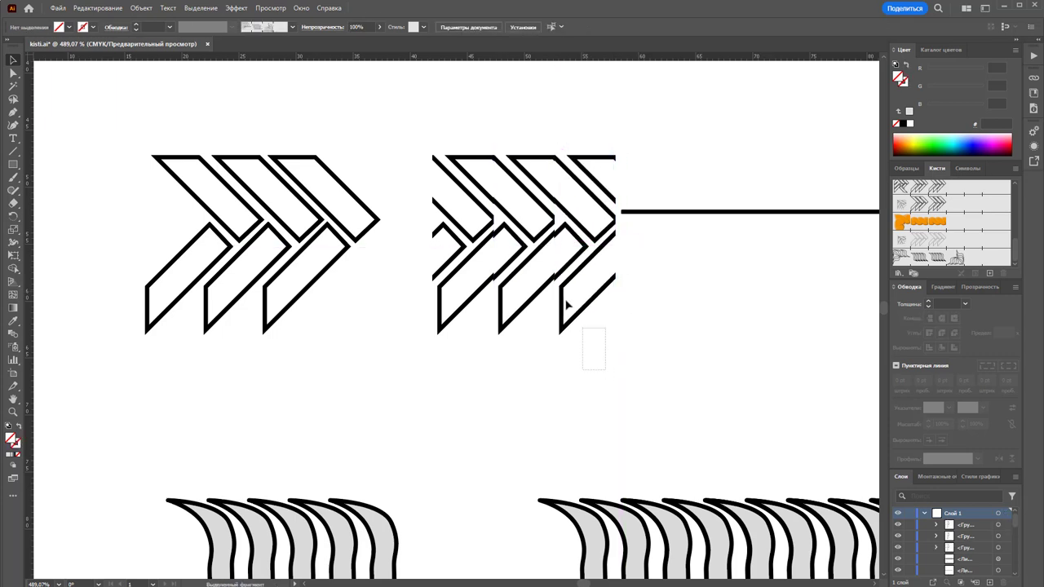
- Delete the extra chevron piece and the clipped test copy
mouse_move(607, 370)
mouse_down()
mouse_move(543, 296)
mouse_move(455, 123)
mouse_up()
key(Delete)
click(563, 144)
drag(530, 349, 411, 156)
key(Delete)
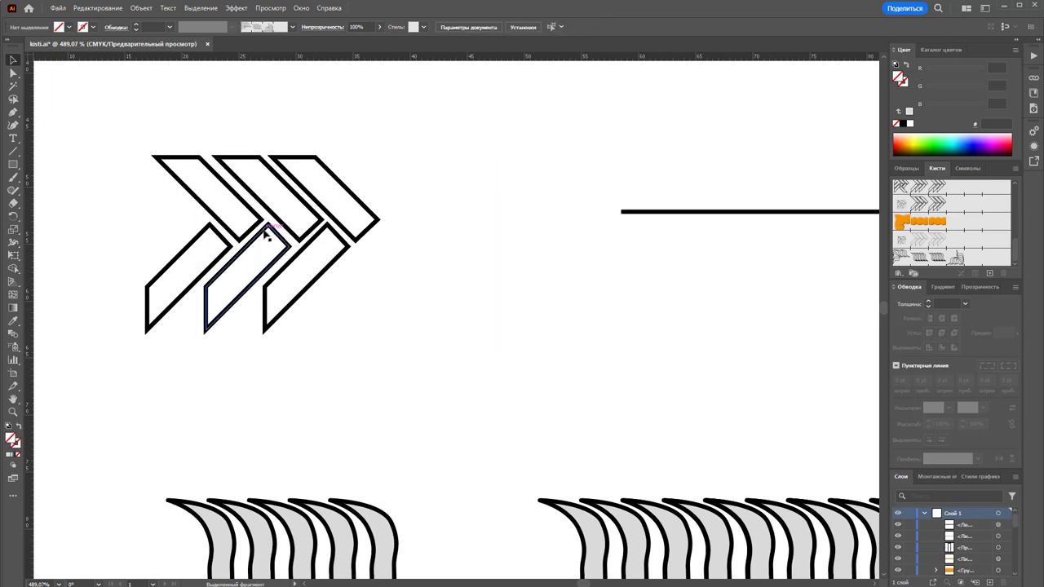
- Send the bounding rectangle behind the chevrons and drag the tile into the Brushes panel
right_click(222, 152)
mouse_move(253, 422)
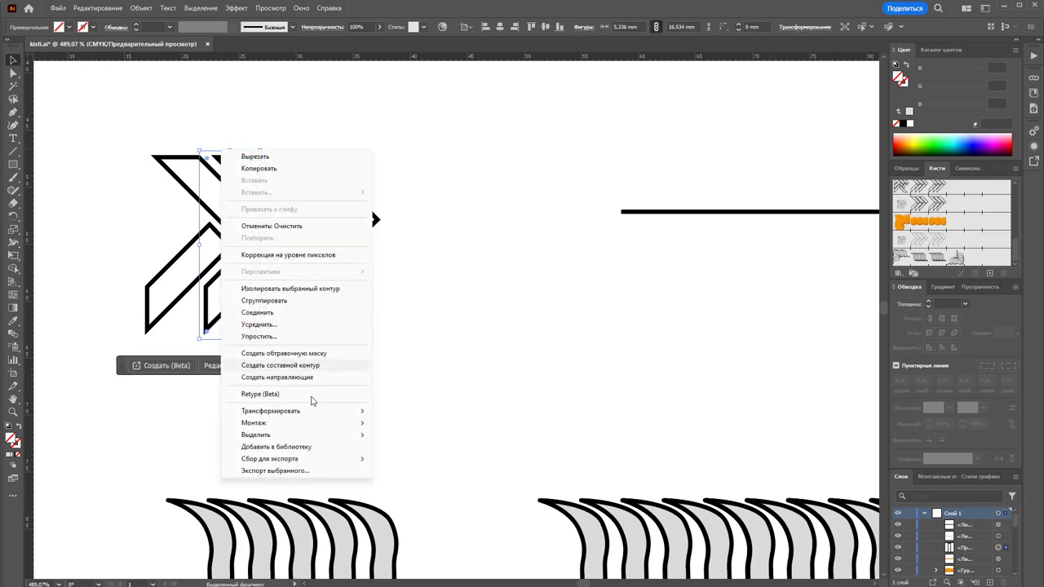
click(413, 458)
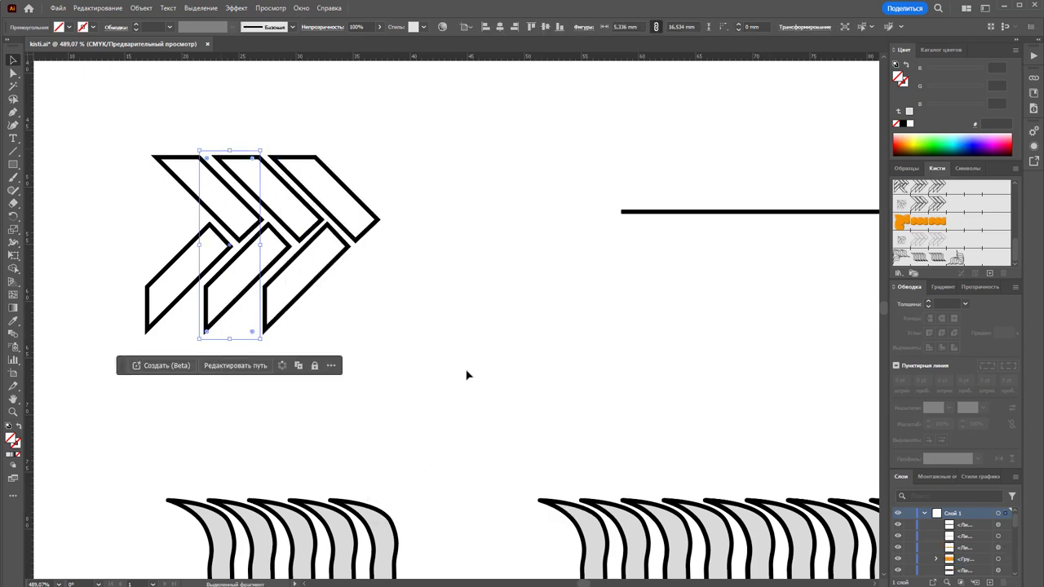
click(468, 373)
click(212, 338)
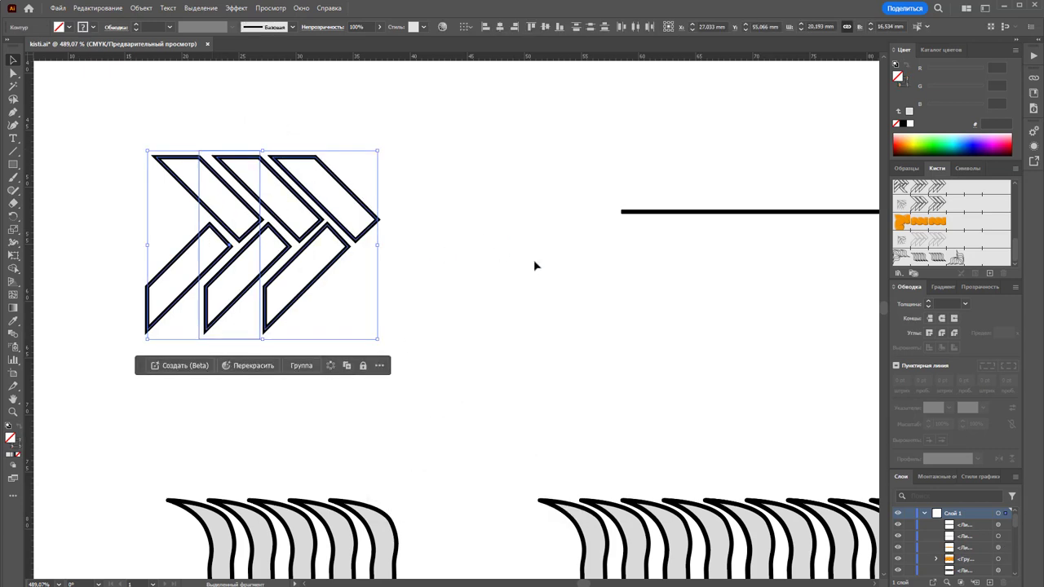
drag(284, 260, 932, 261)
- Create the chevron pattern brush with auto-generated outer and centred inner corner tiles
click(770, 428)
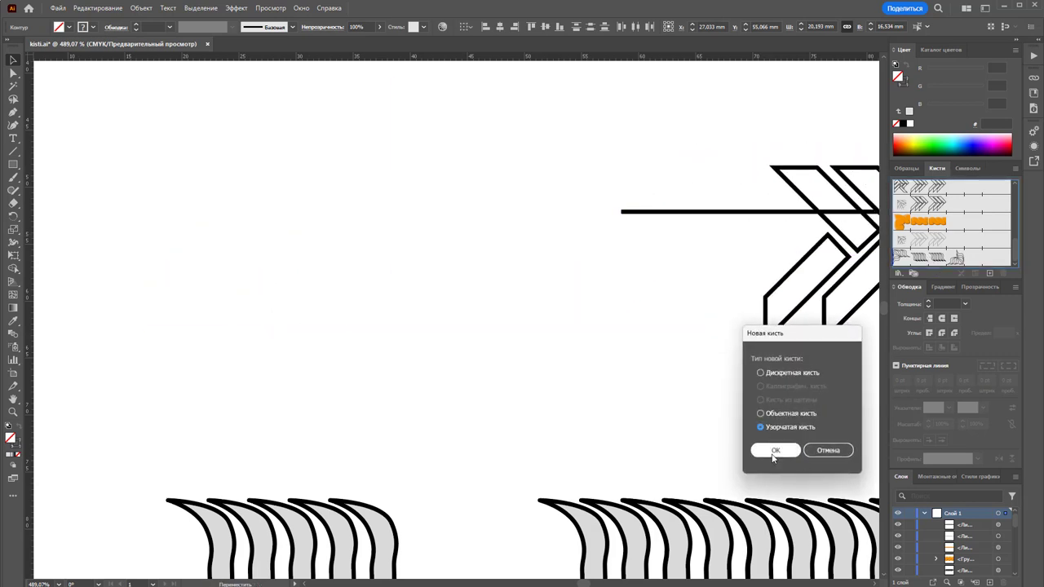
click(774, 450)
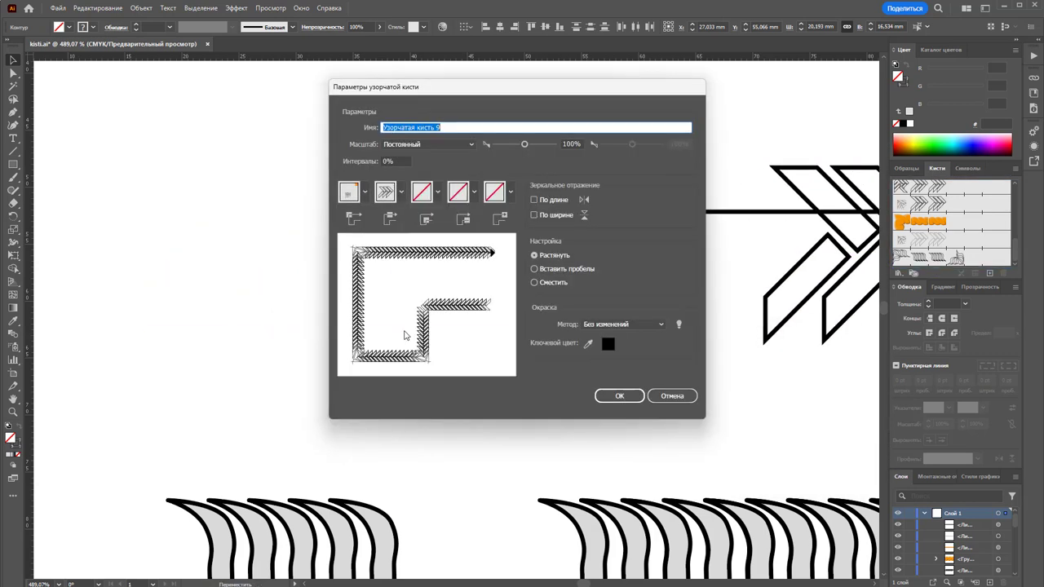
click(364, 195)
click(308, 237)
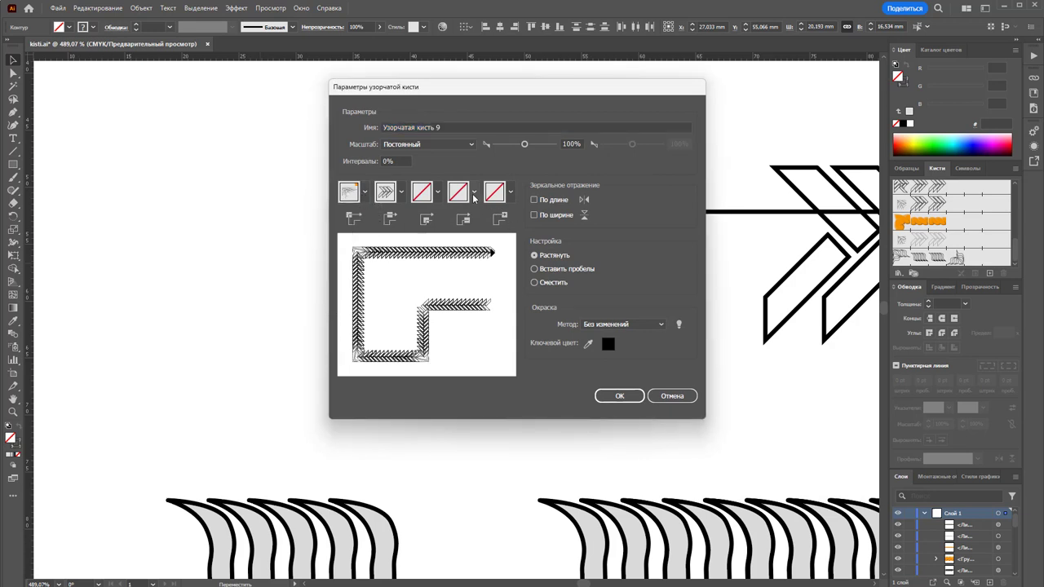
click(438, 193)
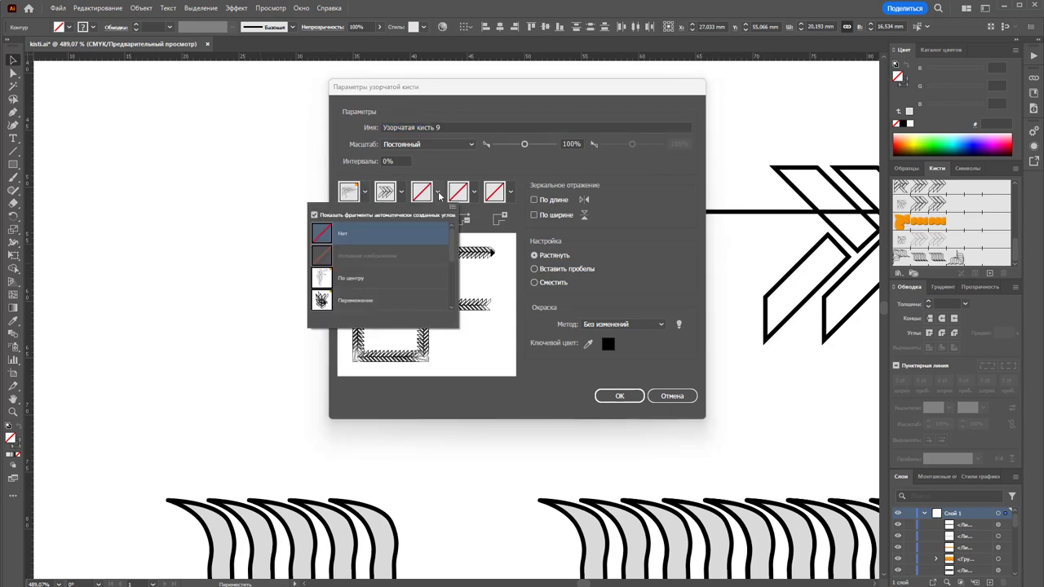
click(384, 277)
click(619, 394)
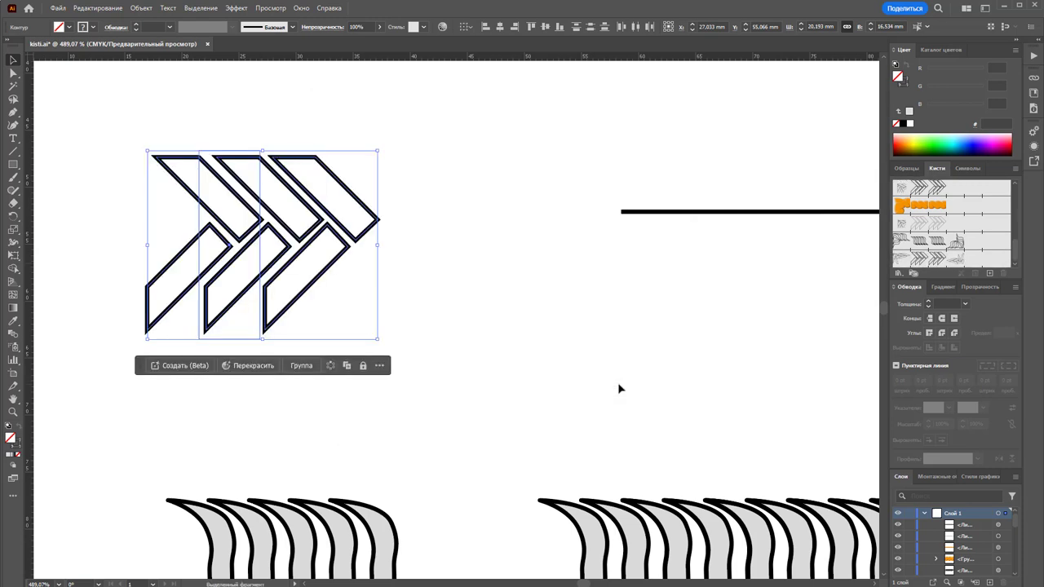
- Apply the new chevron brush to the straight test line and zoom out to the brush rows
click(477, 328)
click(644, 212)
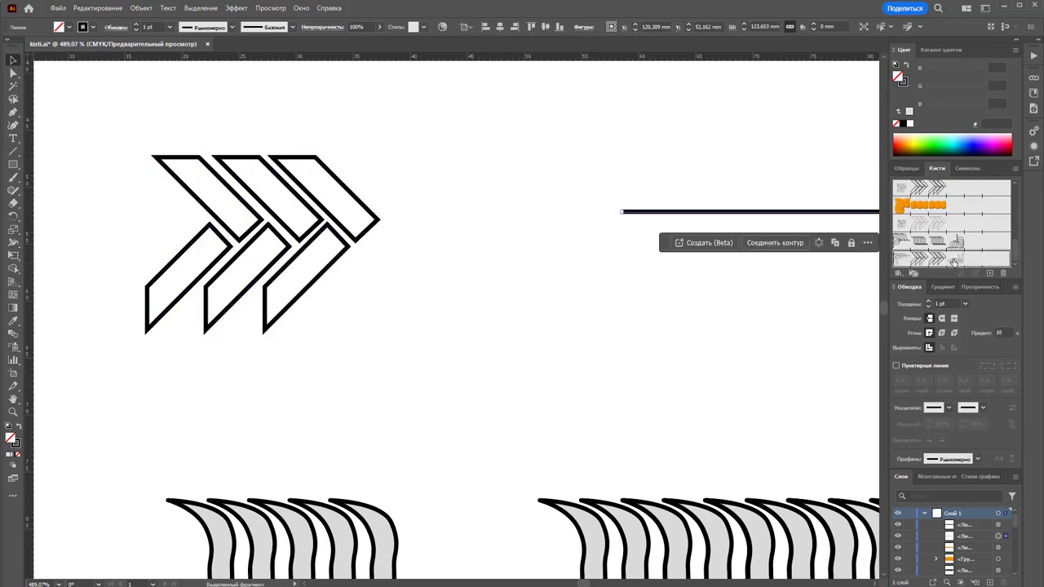
click(950, 258)
click(703, 383)
key(z)
alt+click(701, 284)
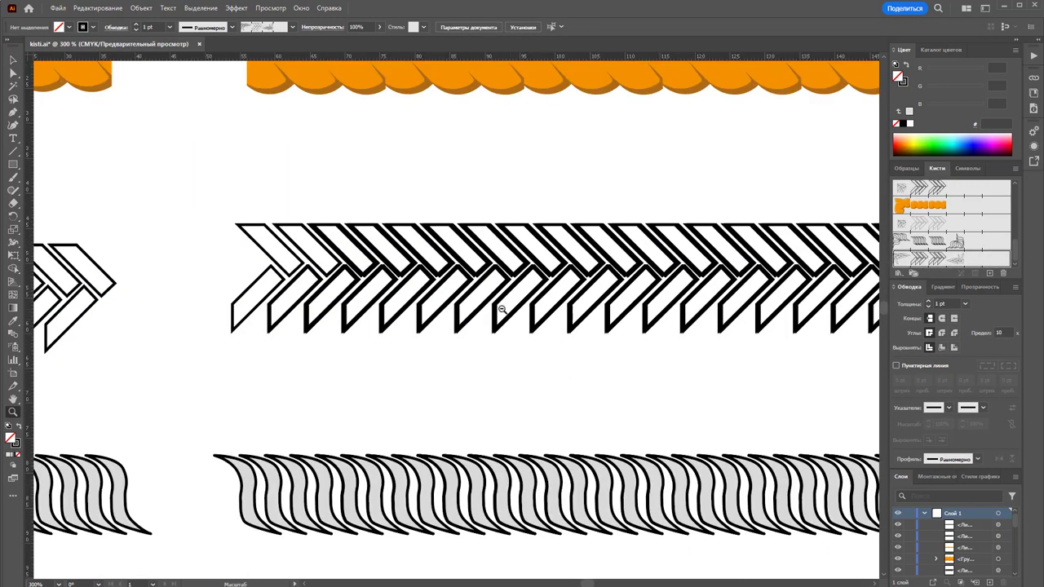
alt+click(502, 309)
alt+click(381, 308)
drag(522, 300, 561, 292)
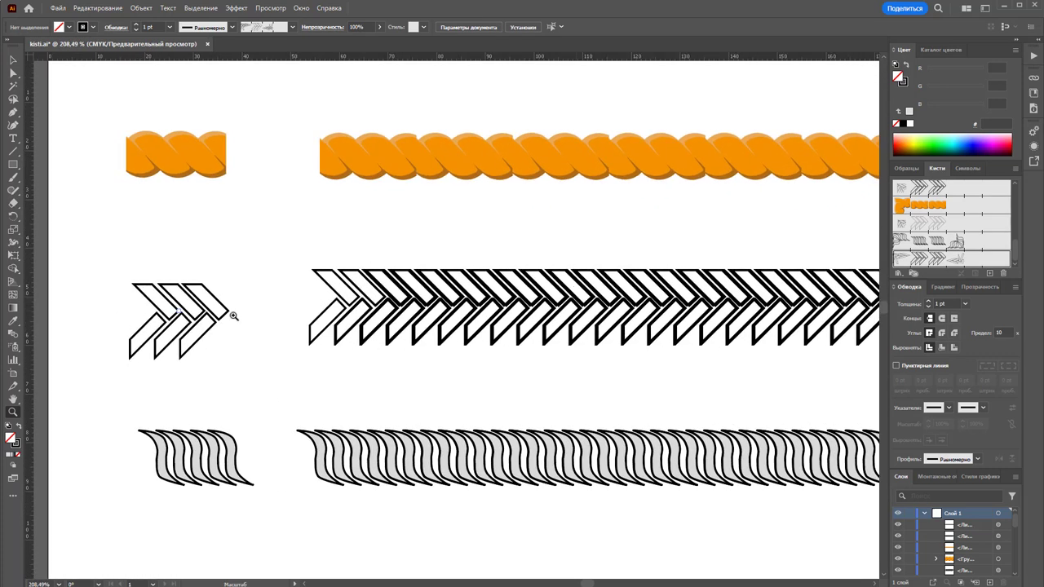
- Copy the three-chevron group down below the brush rows
scroll(266, 299, down, 2)
scroll(266, 284, down, 2)
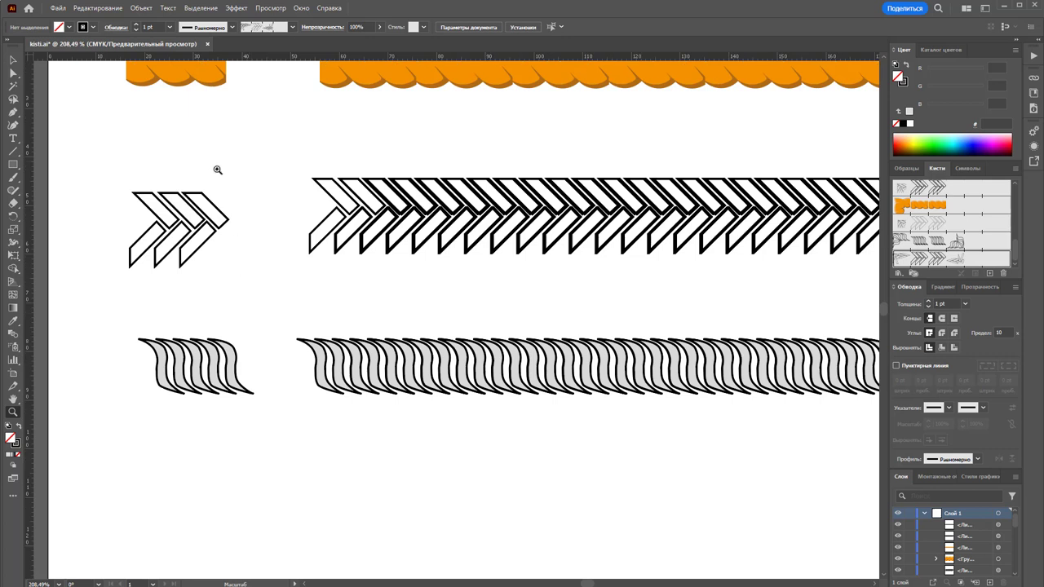
key(v)
scroll(171, 163, down, 1)
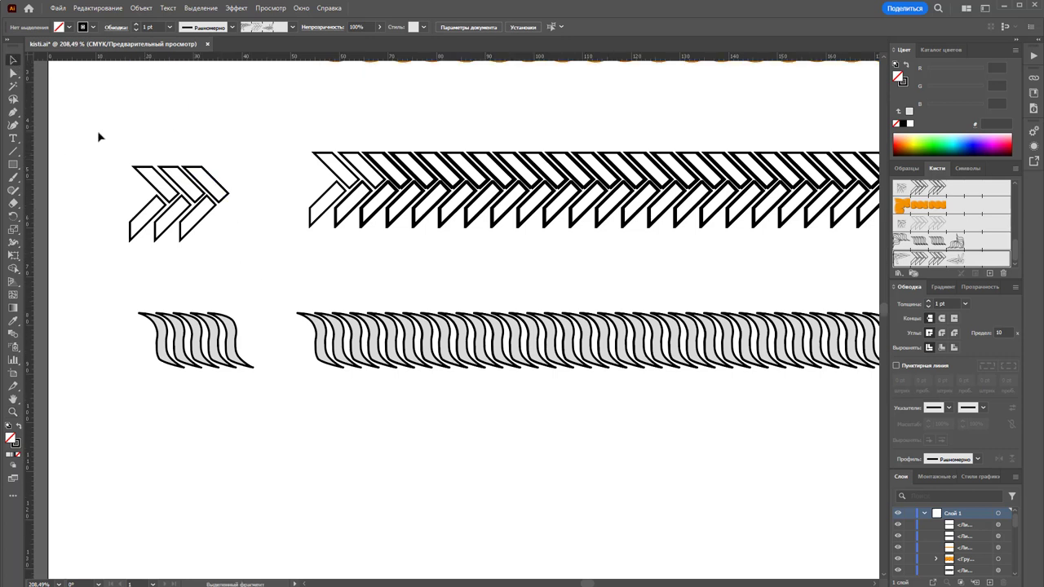
drag(97, 130, 234, 240)
scroll(234, 240, down, 2)
drag(207, 151, 203, 440)
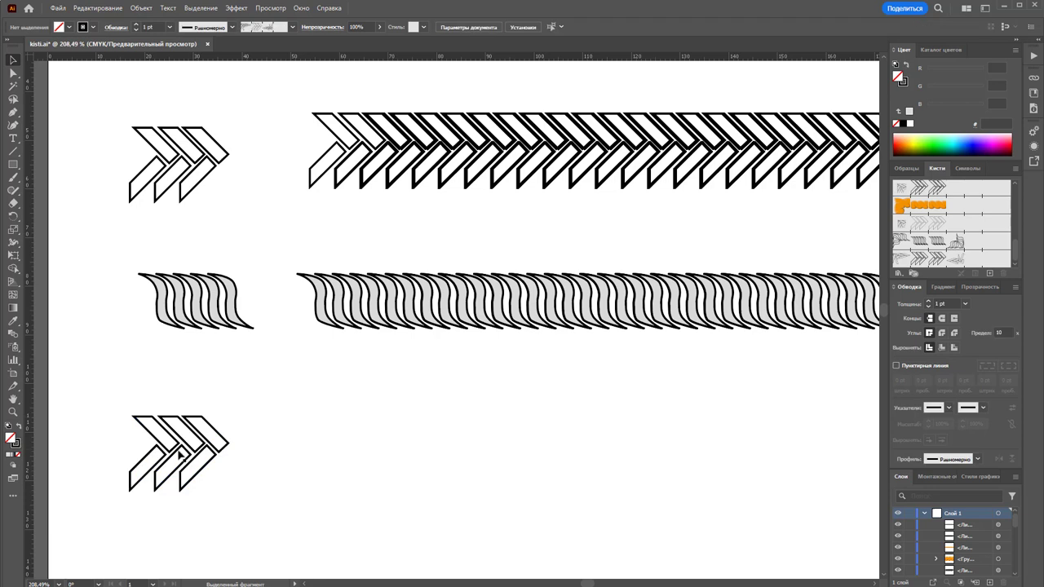
- Delete the left and right chevrons from the copy, leaving one chevron
click(173, 494)
click(174, 494)
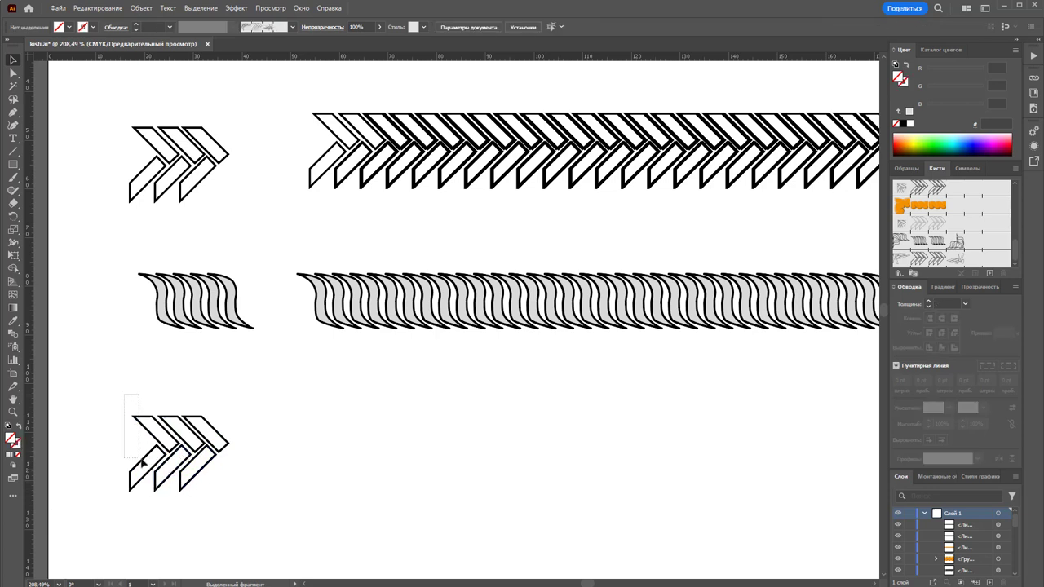
drag(125, 396, 151, 468)
key(Delete)
click(214, 458)
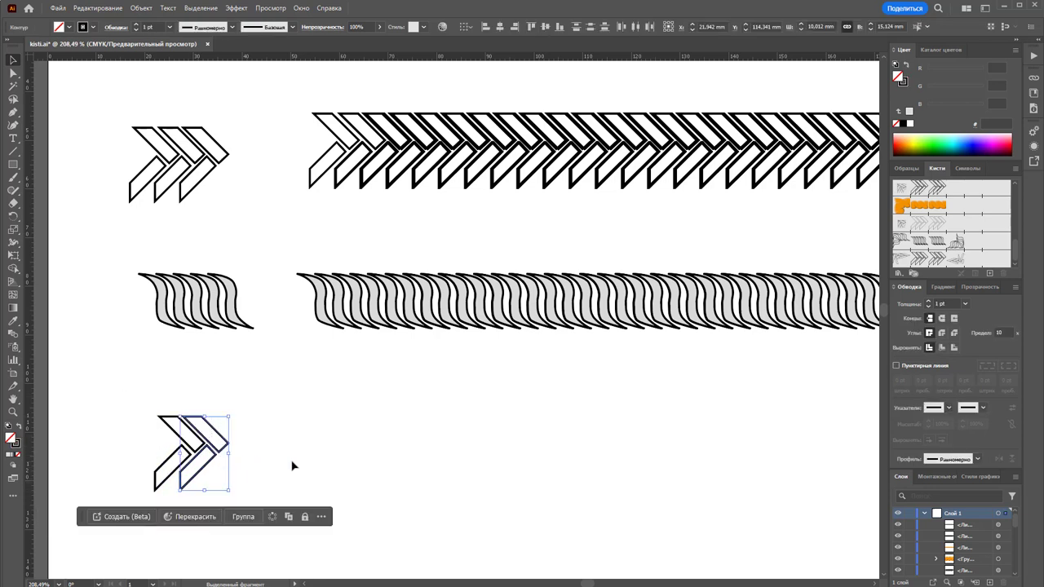
key(Delete)
- Undo a trial move of the upper stroke, then zoom in on the single chevron
click(196, 438)
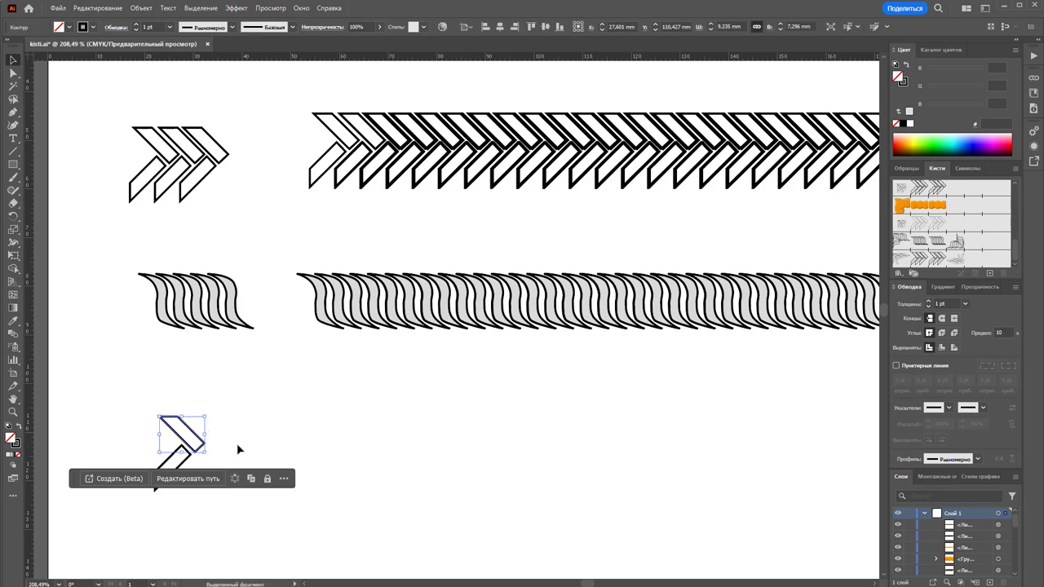
drag(184, 437, 208, 389)
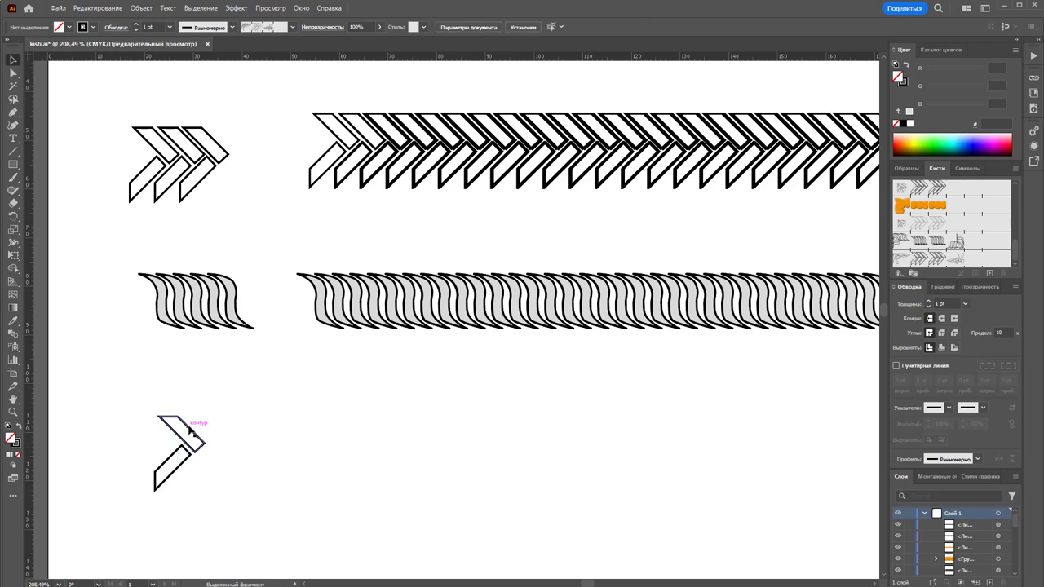
click(185, 473)
click(302, 477)
key(ctrl+z)
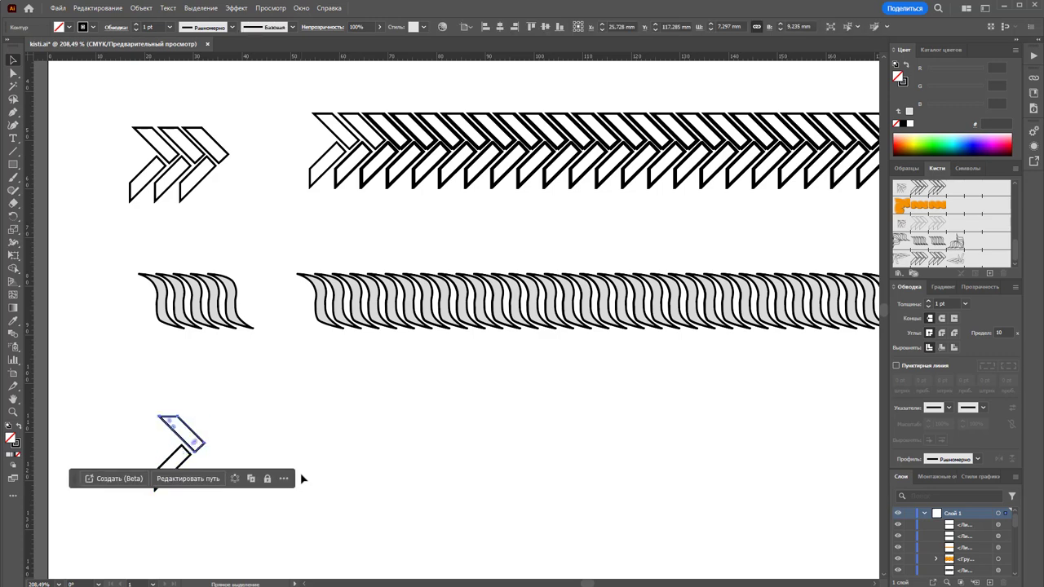
click(326, 449)
click(13, 412)
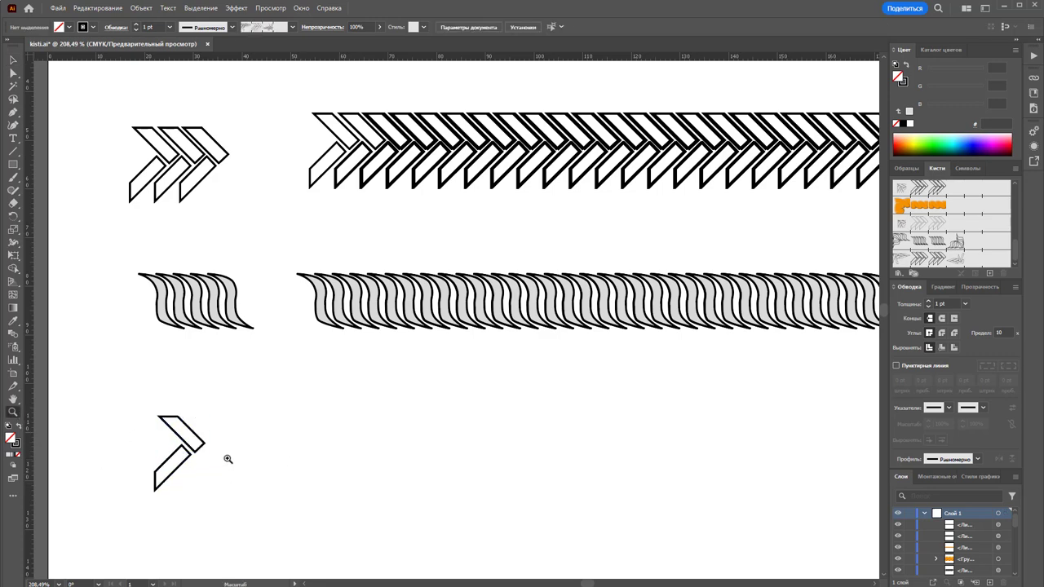
click(226, 459)
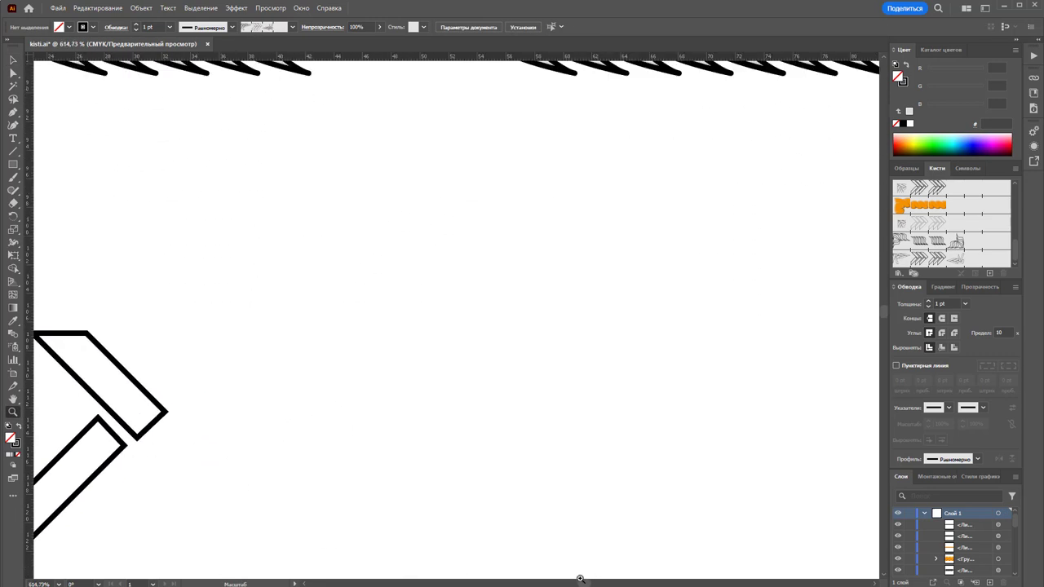
- Copy the chevron to the right and repeat with Ctrl+D into an evenly spaced row
mouse_move(580, 579)
mouse_down()
mouse_move(562, 579)
mouse_move(573, 579)
mouse_up()
scroll(380, 425, down, 2)
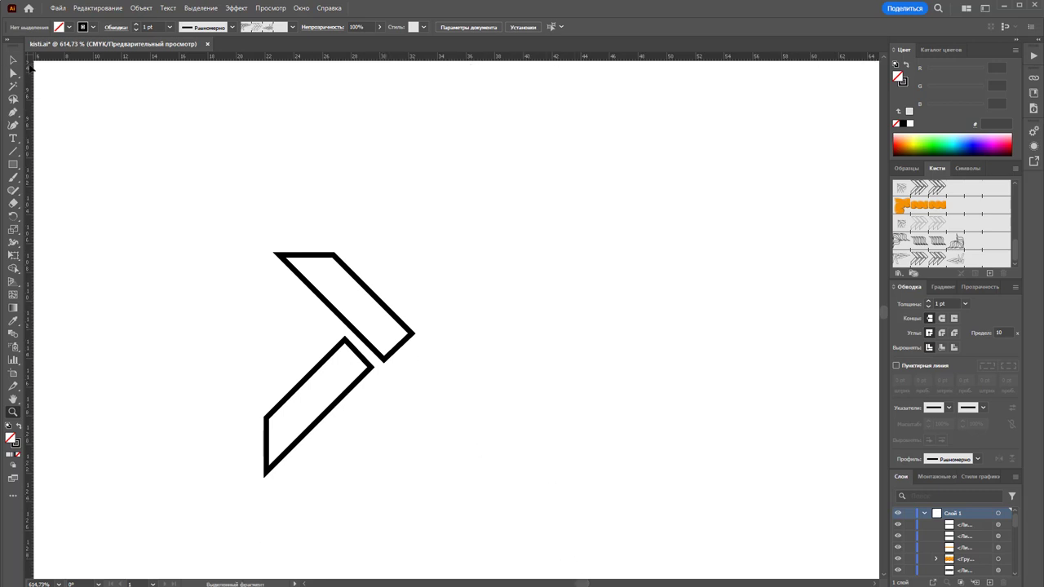
click(13, 60)
drag(189, 160, 398, 473)
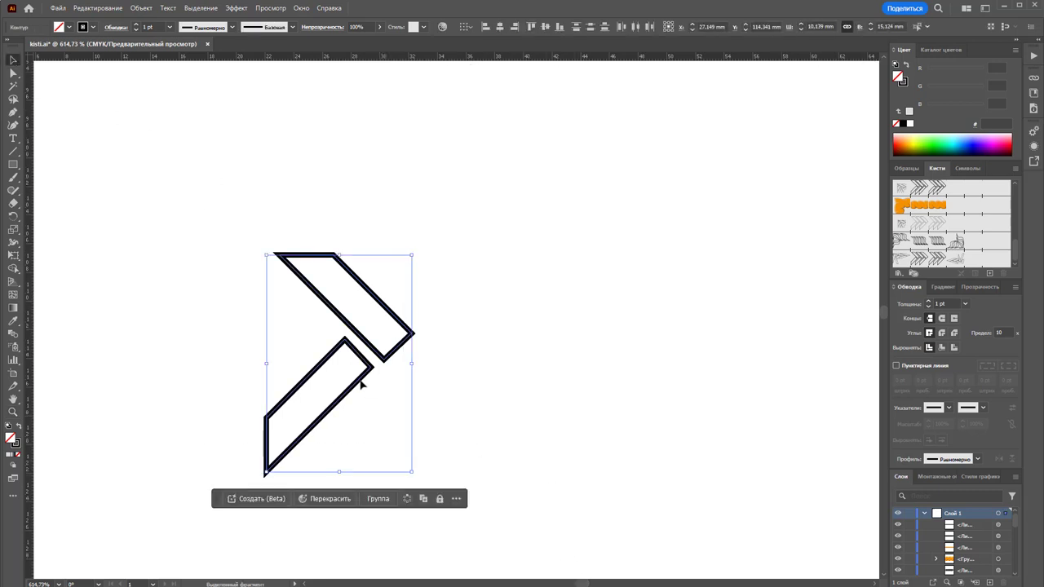
drag(362, 384, 442, 384)
key(ctrl+d)
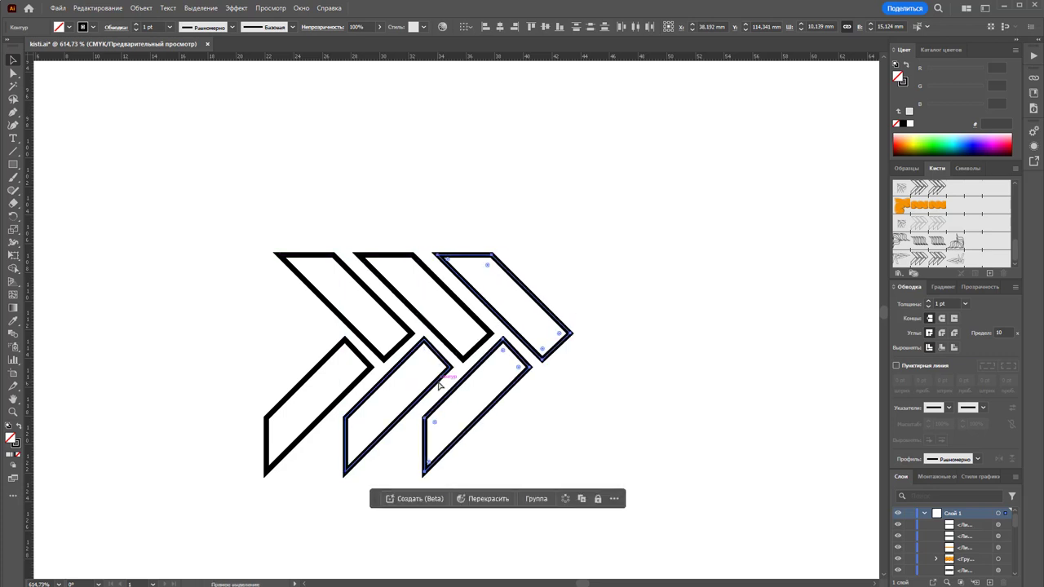
key(ctrl+d)
key(ctrl+d)
- Shift the chevron row left and add a vertical guide at the second chevron's tip
click(668, 192)
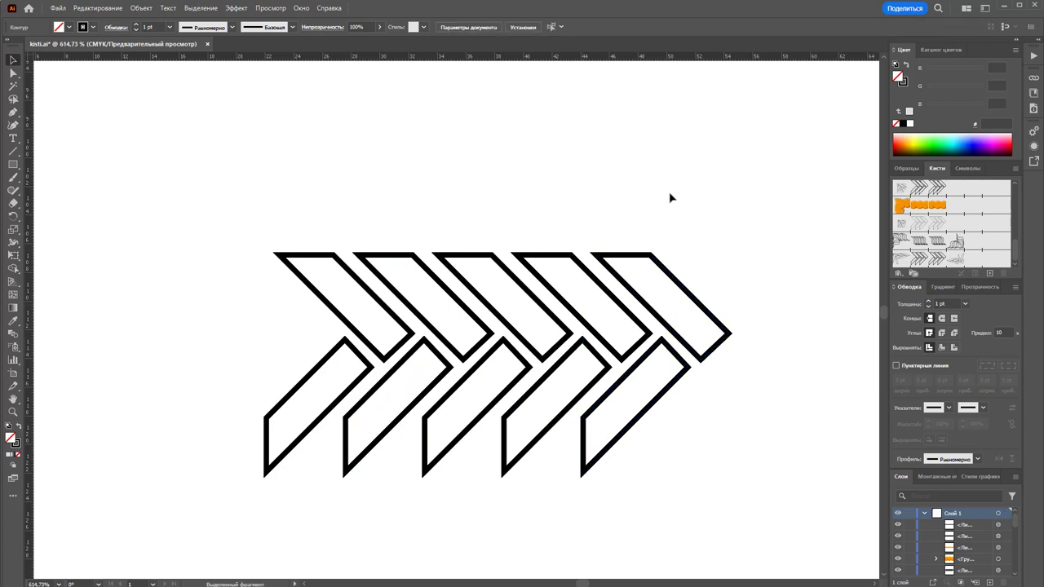
drag(740, 243, 539, 338)
key(ctrl+a)
drag(413, 414, 287, 389)
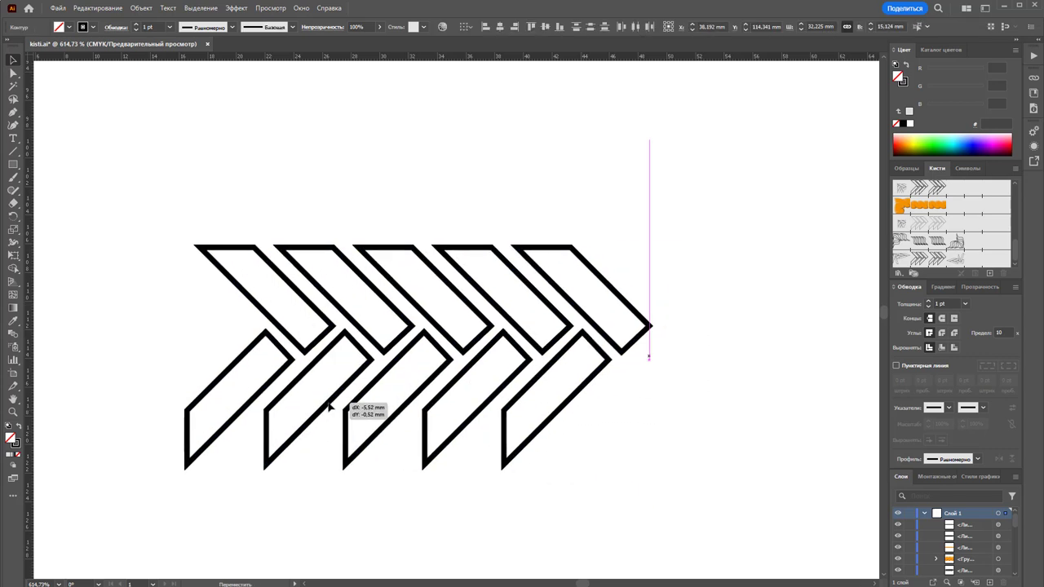
click(201, 150)
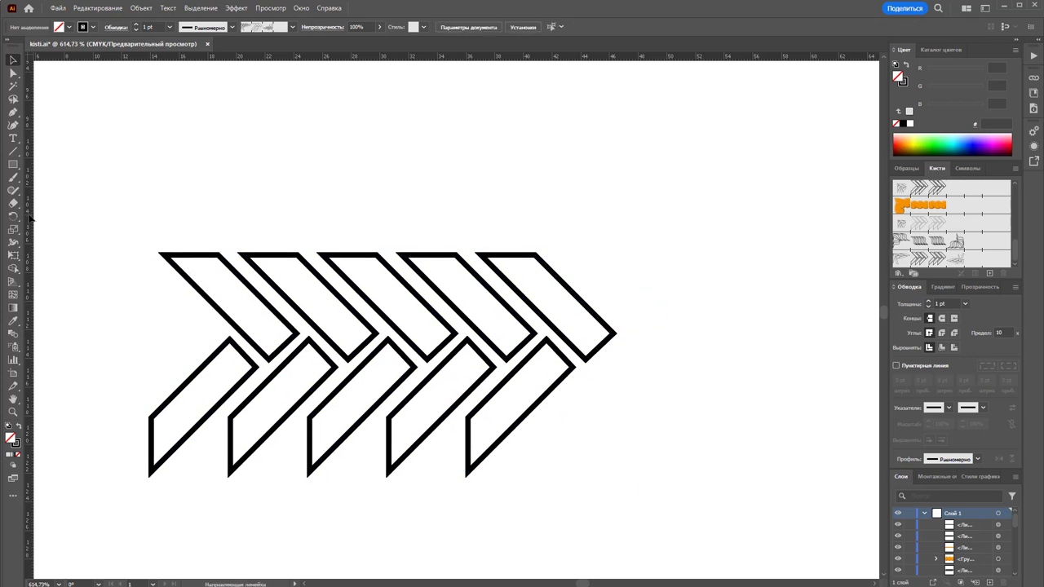
drag(31, 219, 237, 246)
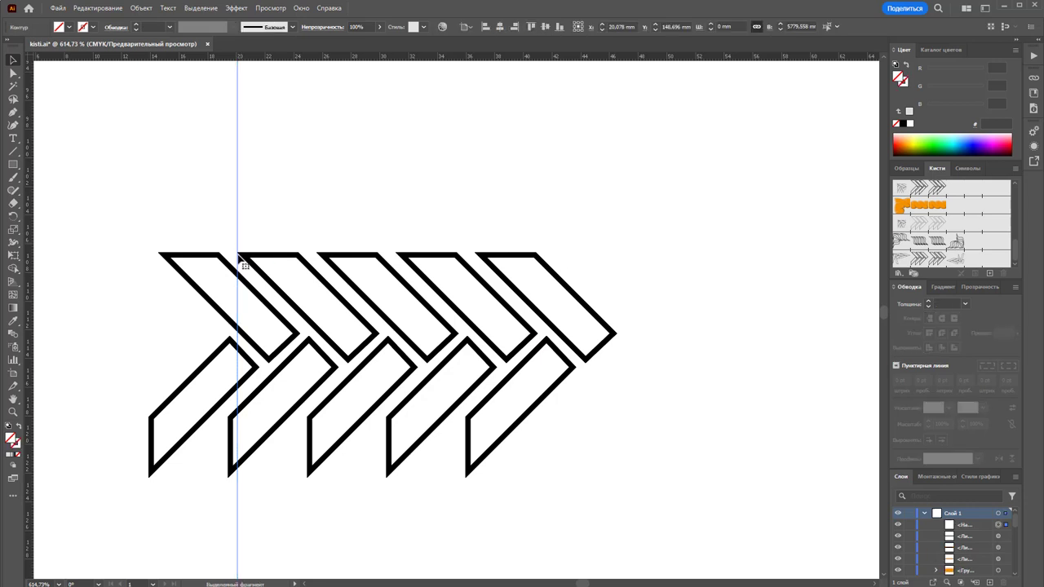
- Add a second guide one repeat right and draw a no-fill rectangle between the guides, sent behind the chevrons
drag(31, 214, 318, 235)
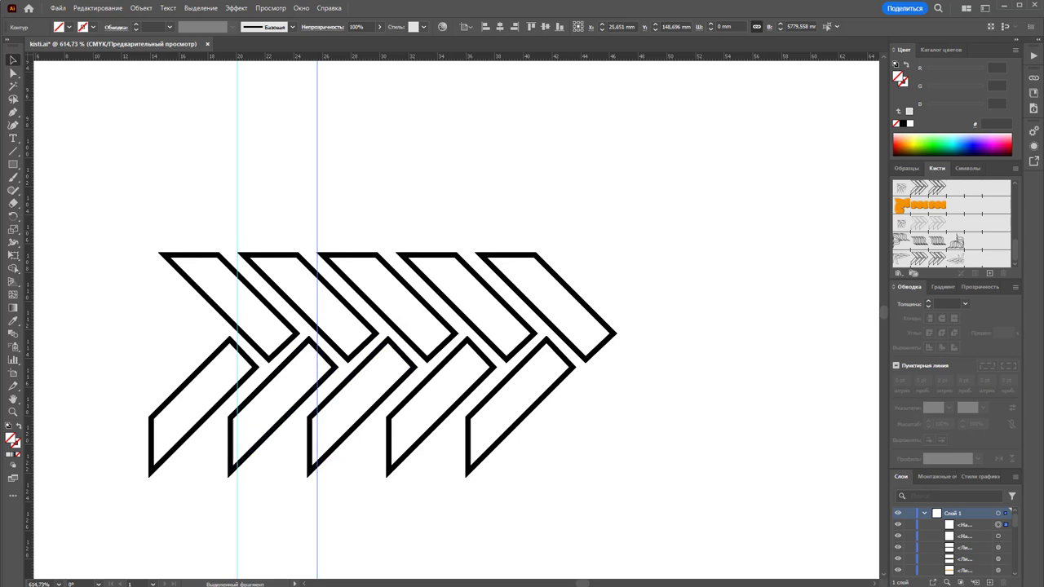
click(12, 164)
drag(237, 246, 316, 481)
key(v)
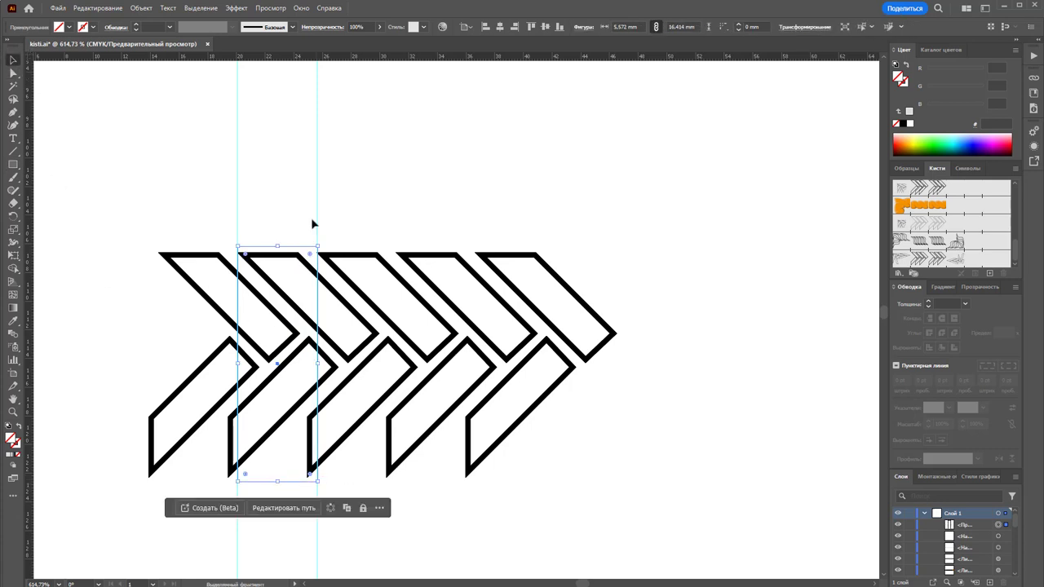
right_click(290, 238)
mouse_move(322, 515)
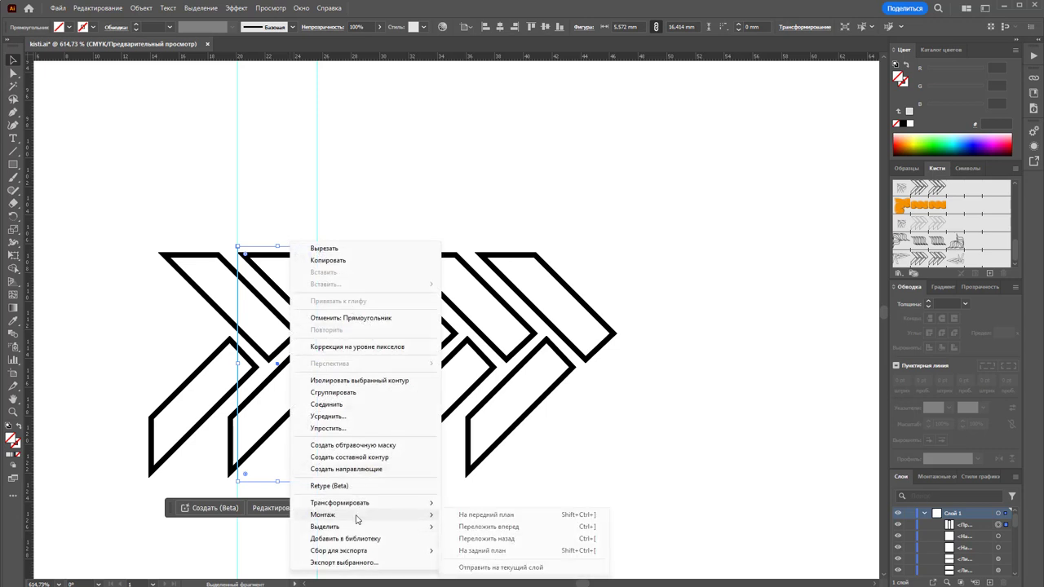
click(492, 551)
- Delete the two guides and select the three left chevrons with the tile rectangle
click(306, 530)
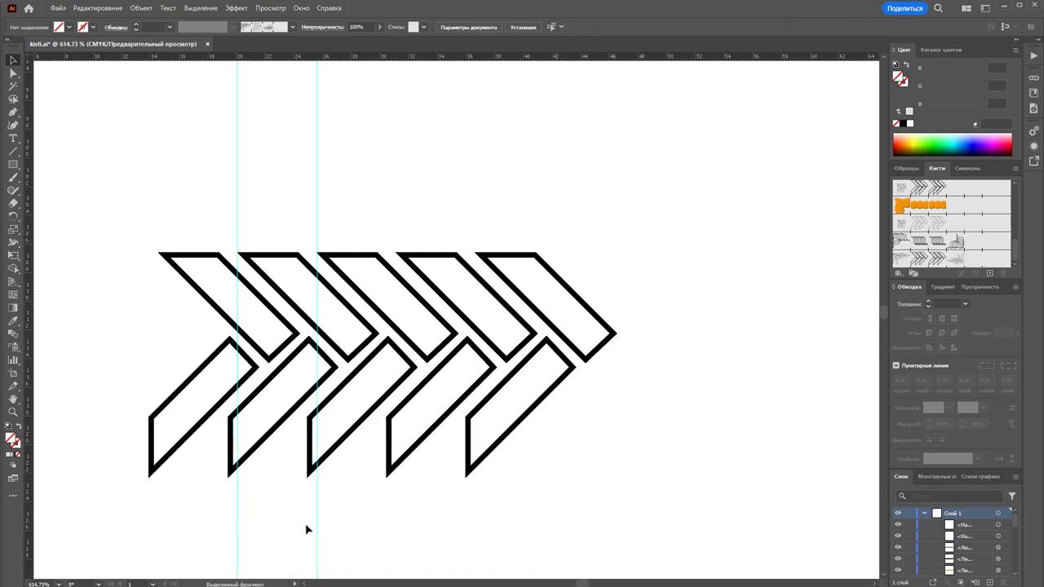
drag(350, 529, 210, 531)
key(Delete)
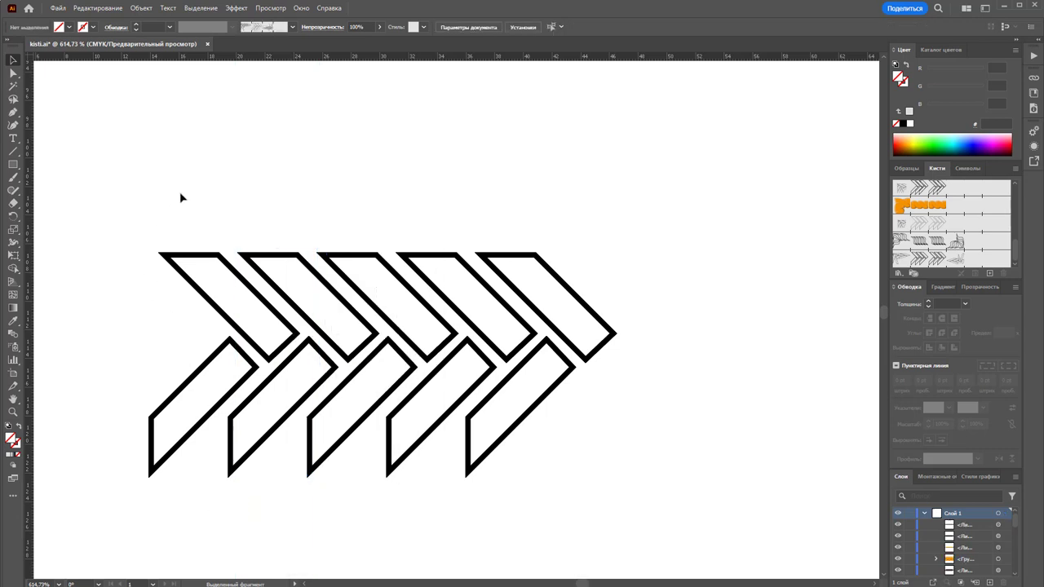
drag(184, 183, 334, 544)
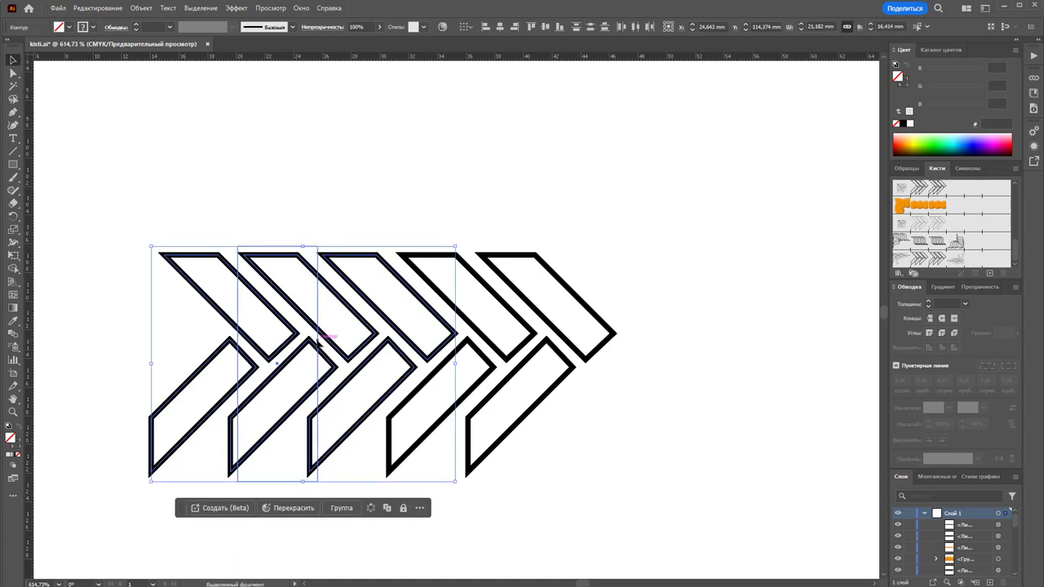
- Make the selected tile a pattern brush with auto-generated sliced outer and inner corner tiles
drag(322, 343, 929, 257)
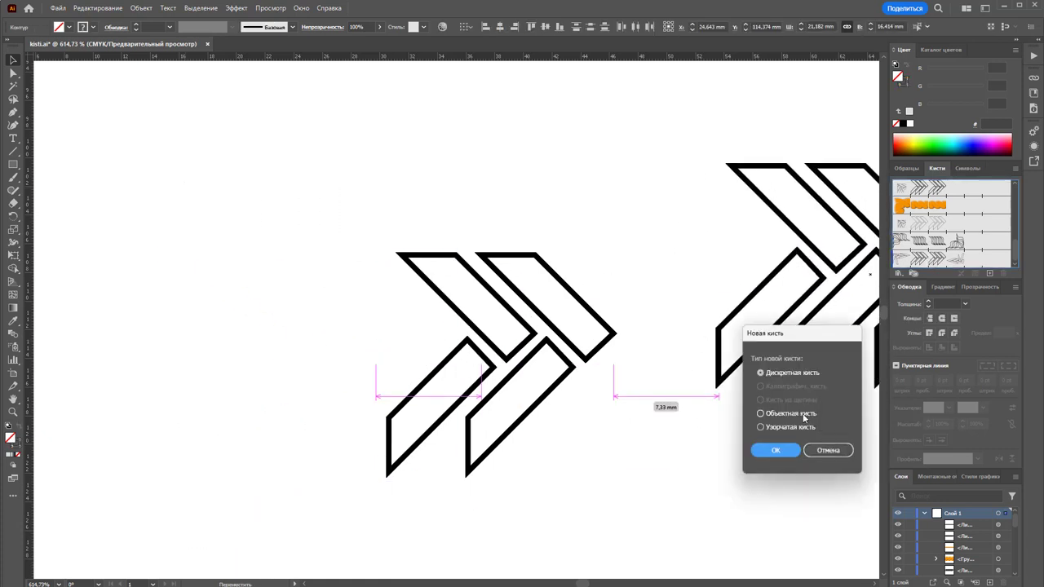
click(787, 427)
click(775, 450)
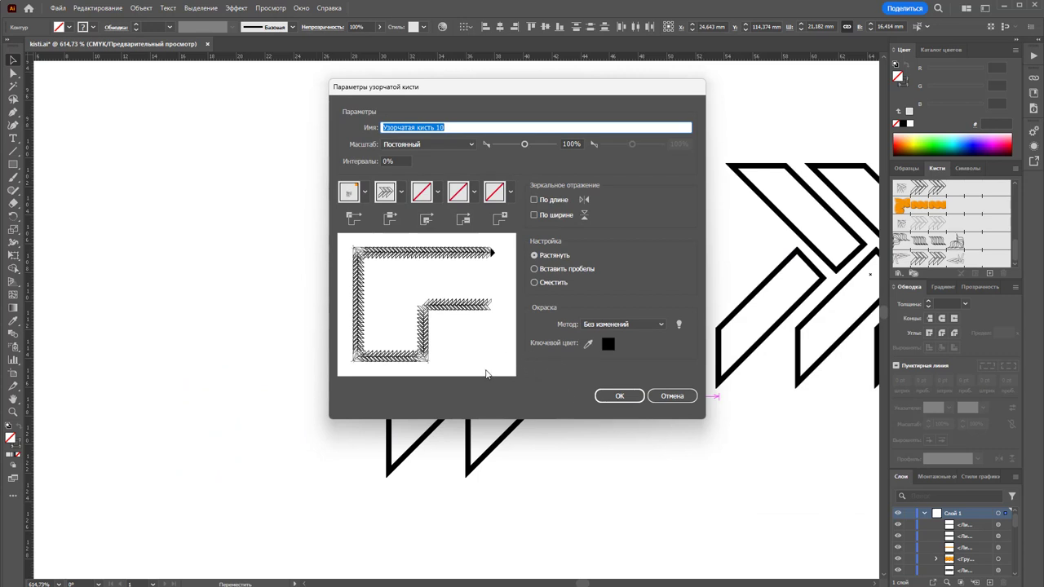
click(365, 202)
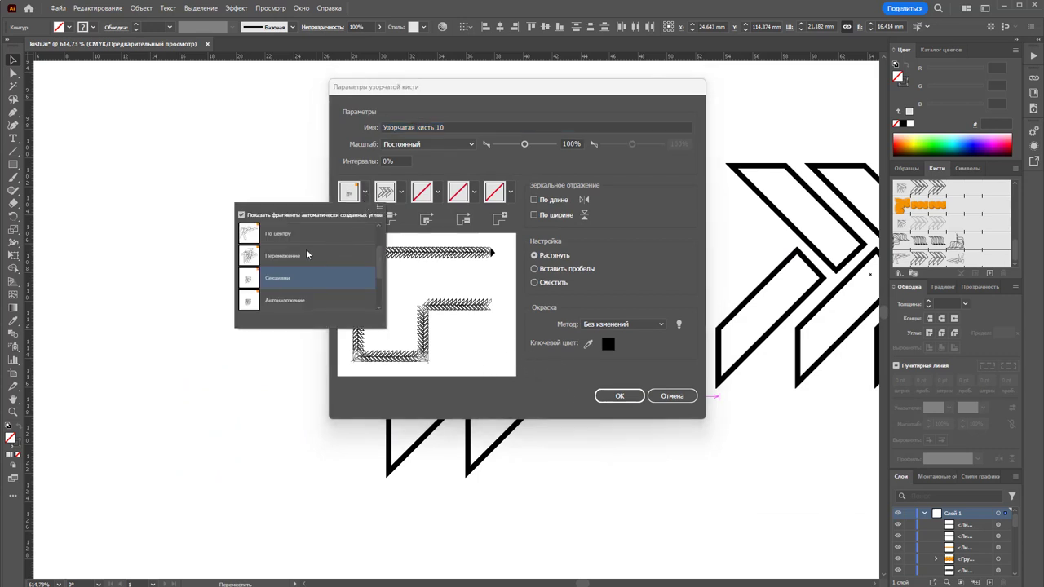
click(297, 279)
click(434, 194)
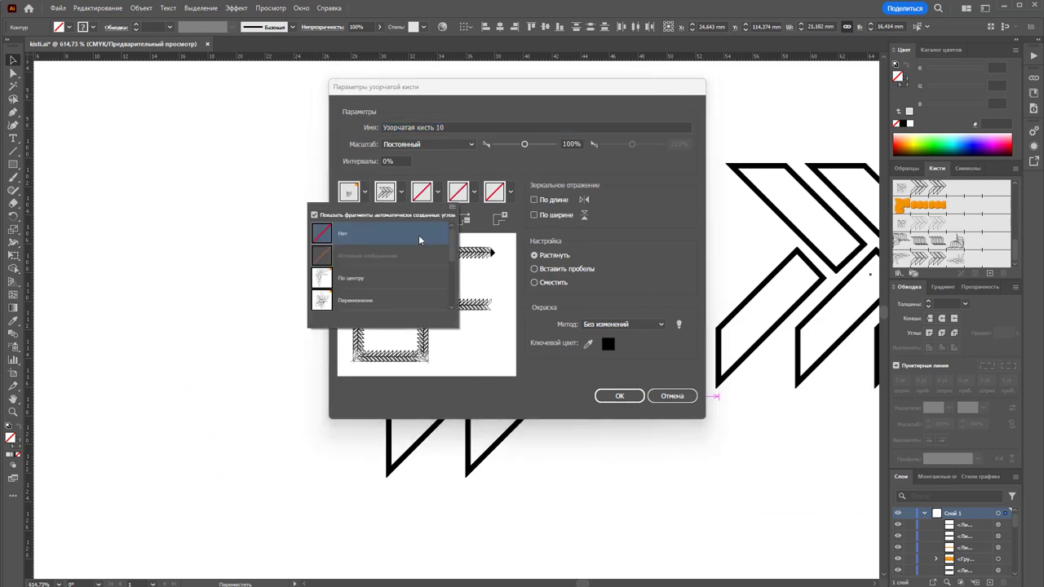
click(389, 298)
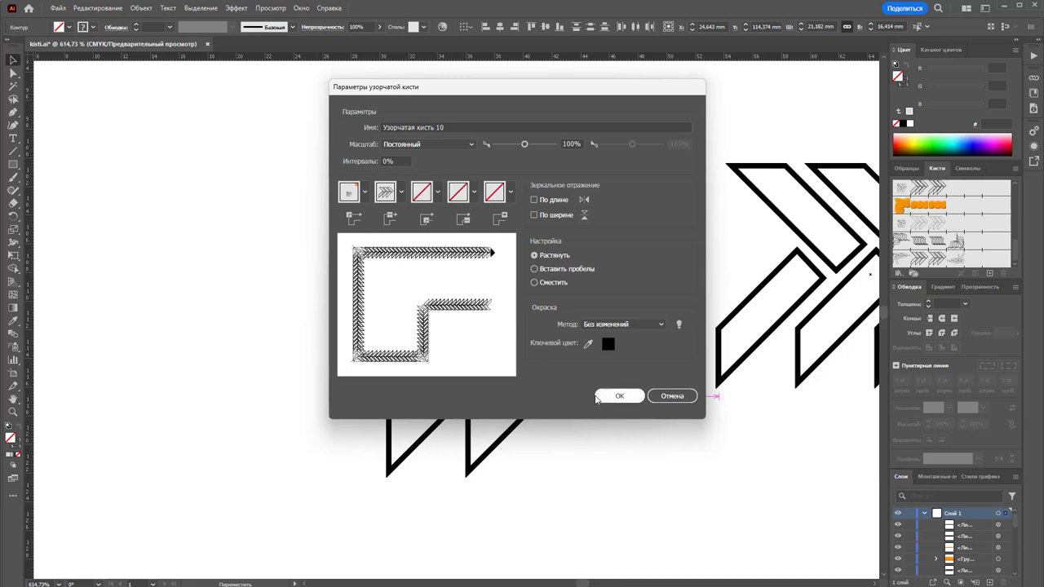
click(618, 396)
- Zoom out and scroll up to bring the brush test strokes back into view
key(z)
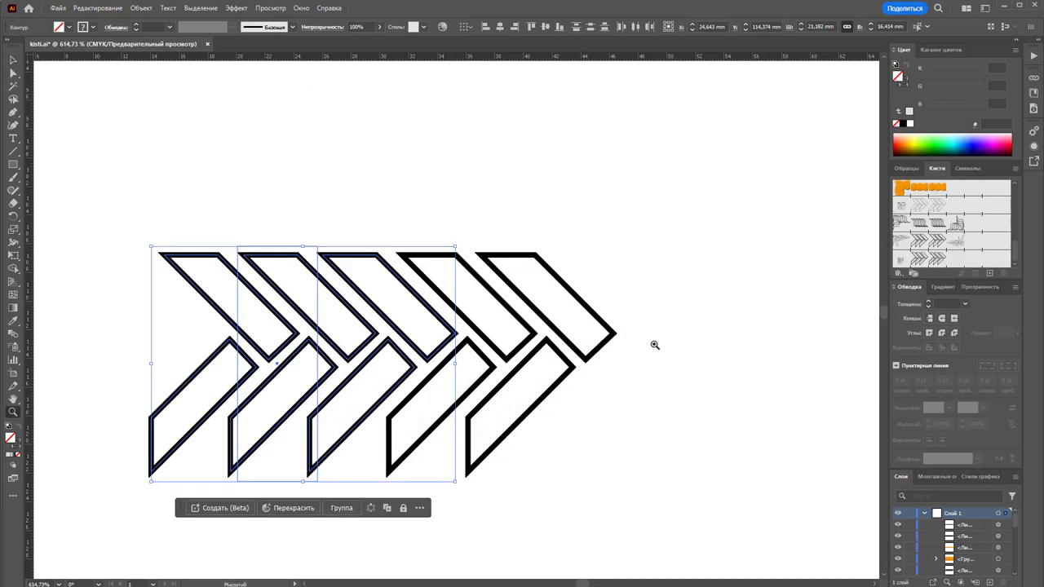
alt+click(623, 354)
alt+click(582, 302)
alt+click(624, 318)
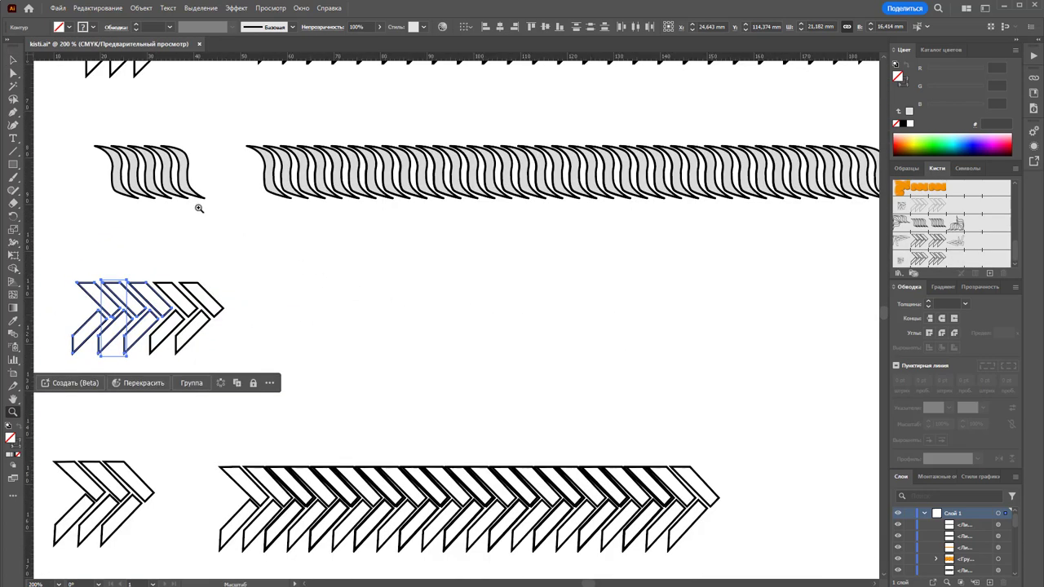
click(13, 59)
scroll(368, 148, up, 2)
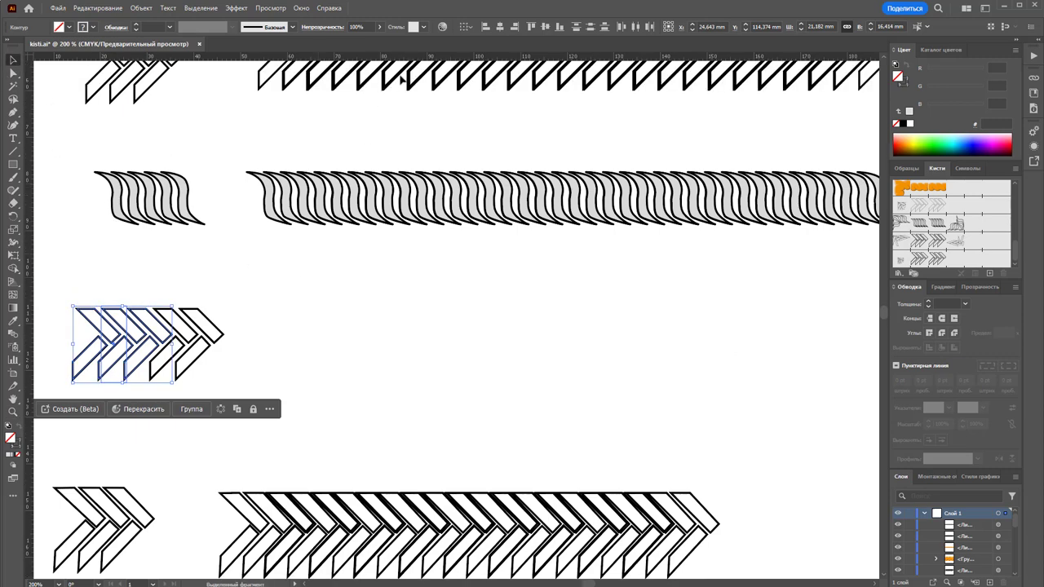
scroll(411, 81, up, 2)
- Apply the new chevron brush to the test line, deselect it, and zoom out toward the whole artboard
drag(412, 81, 405, 372)
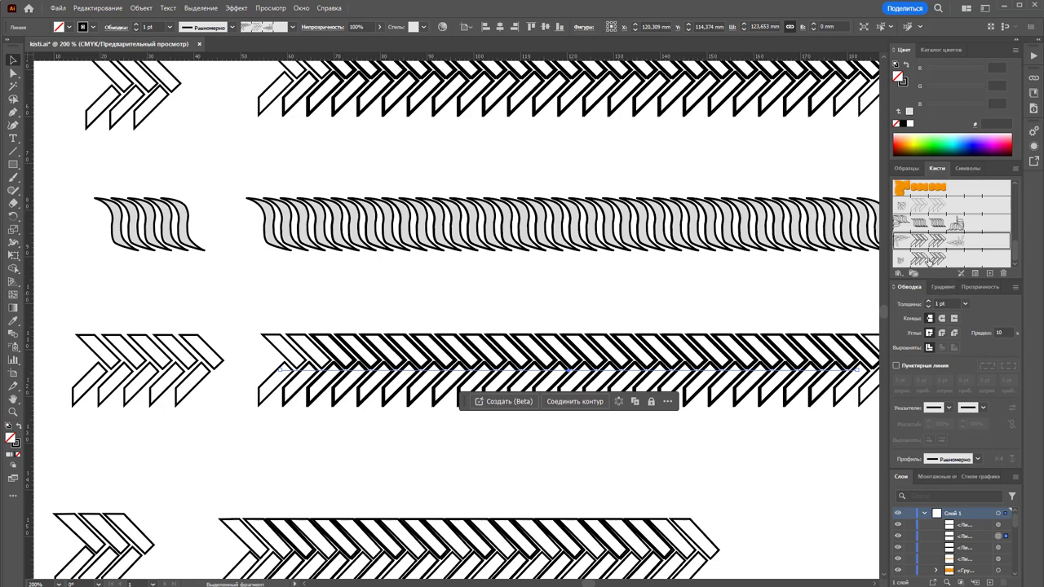
click(928, 259)
click(556, 320)
scroll(249, 352, up, 1)
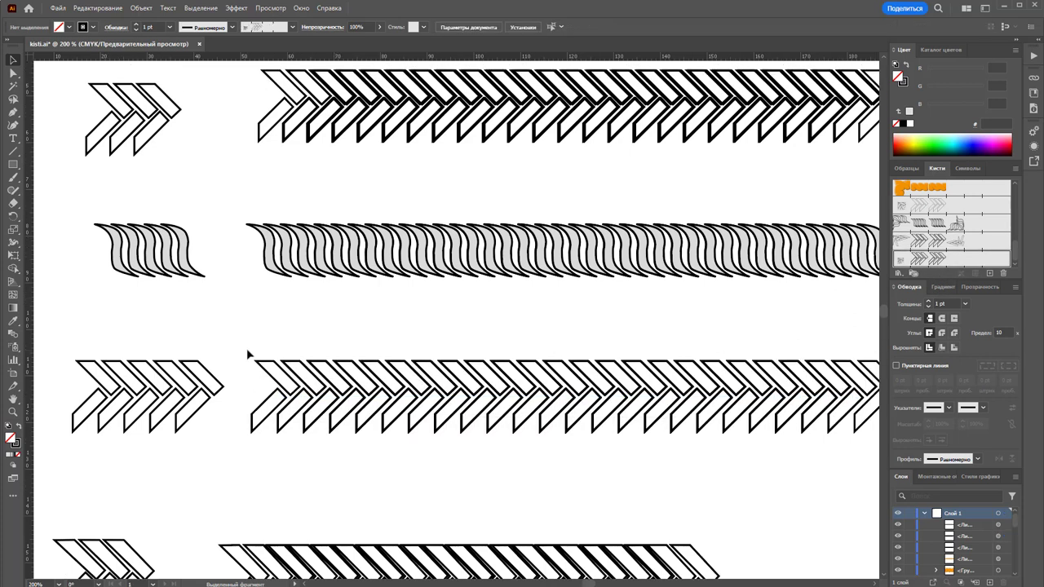
scroll(248, 350, up, 1)
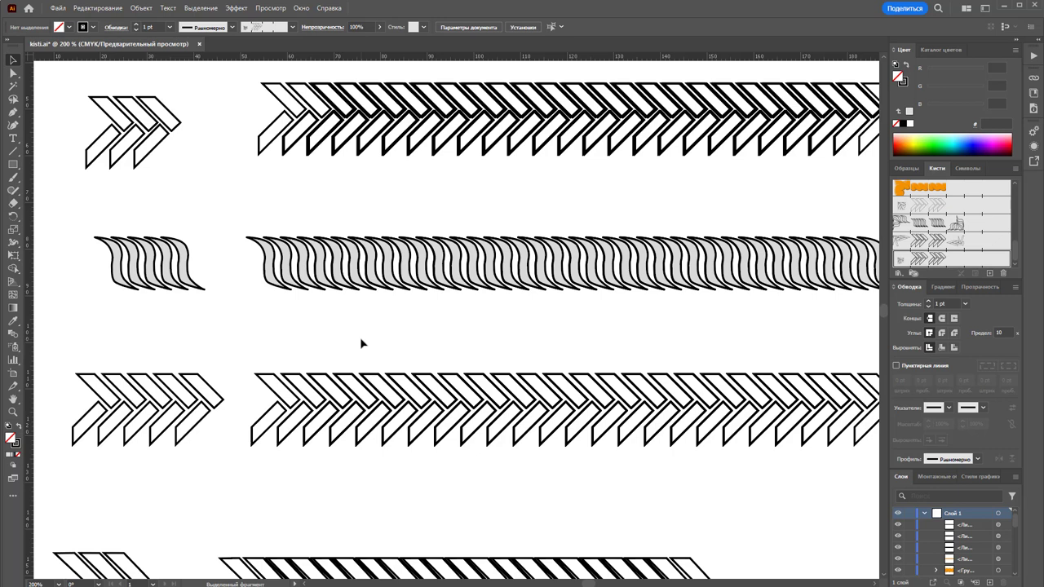
key(z)
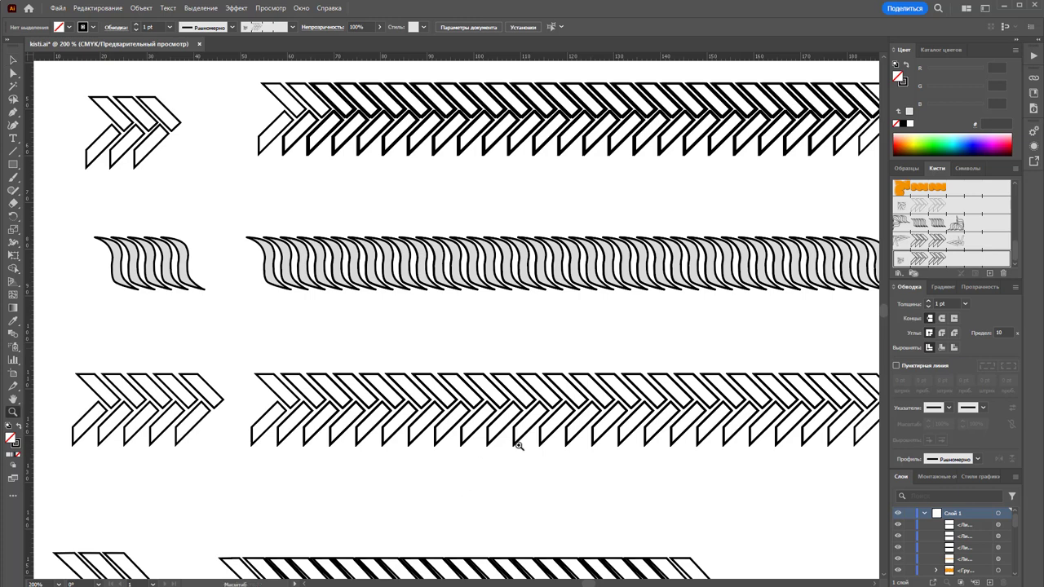
alt+click(587, 375)
- Switch to kisti (1).ai and reset its view rotation to 0° so the artboard sits level
alt+click(362, 320)
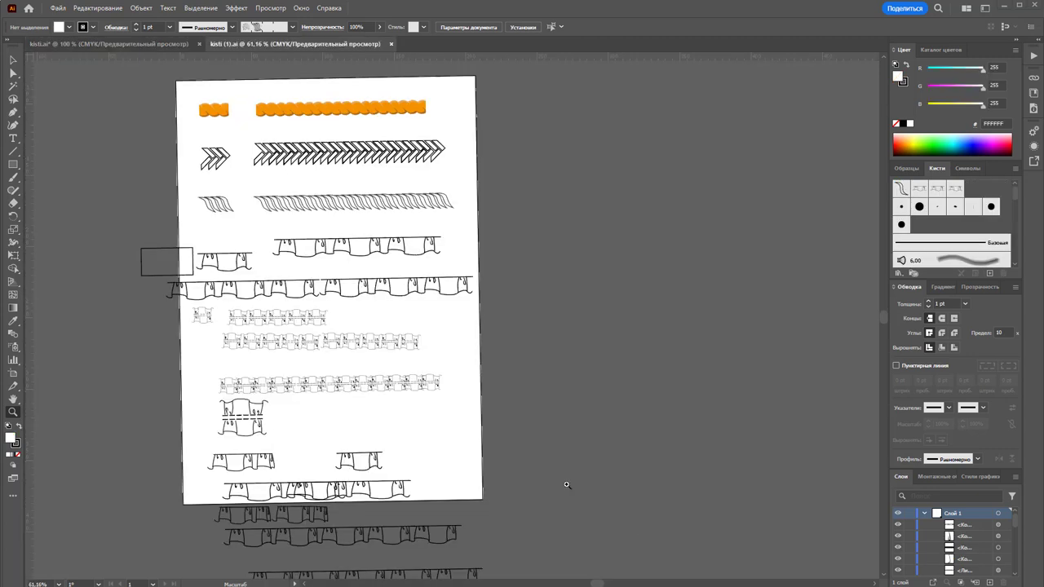
scroll(539, 462, up, 1)
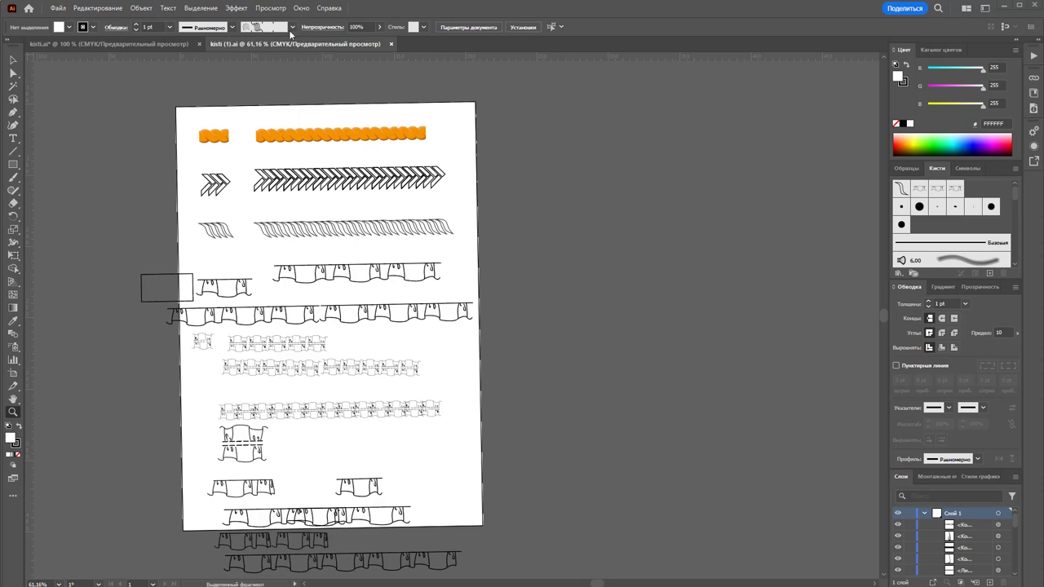
click(270, 8)
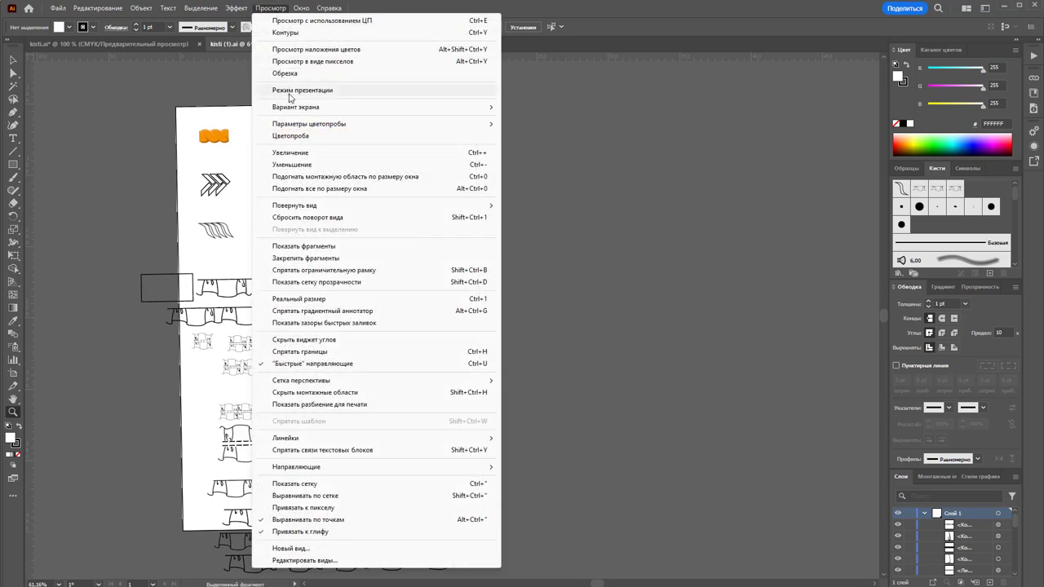
mouse_move(295, 205)
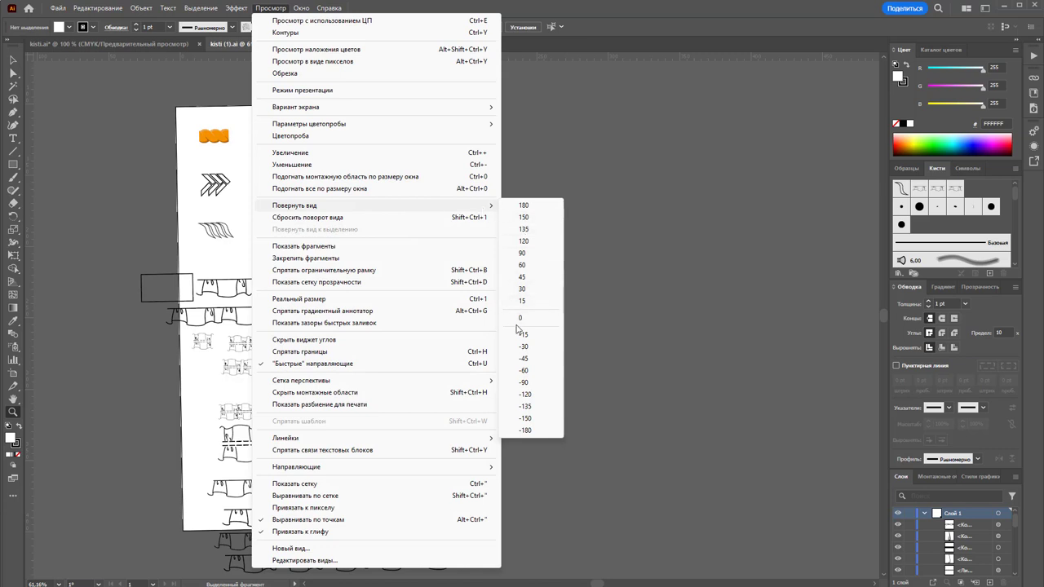
click(522, 318)
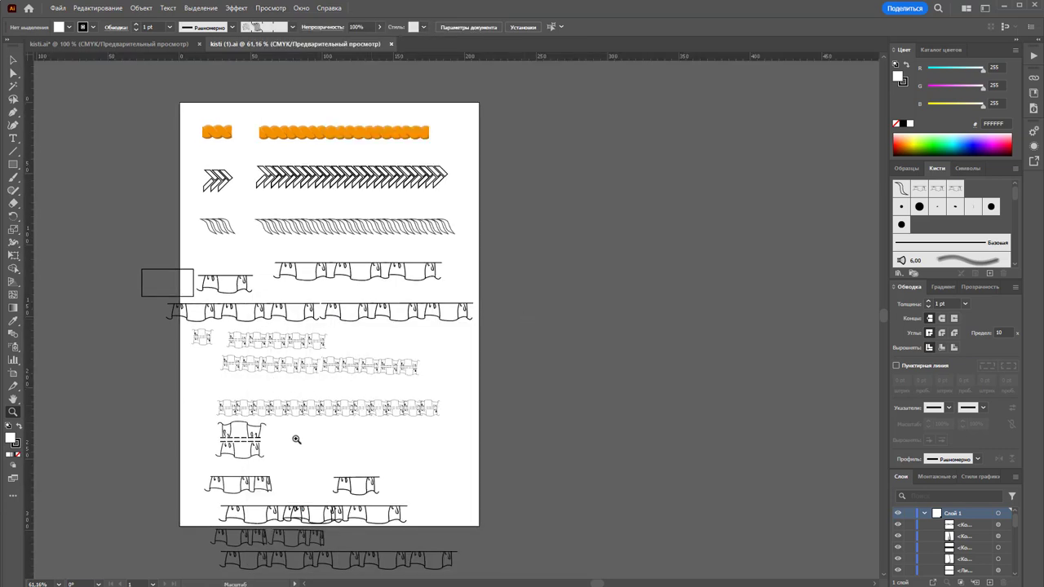
scroll(318, 411, down, 2)
scroll(326, 401, down, 1)
- Select the short frill test stroke and drag it left toward the neighbouring frill sample
drag(296, 434, 426, 428)
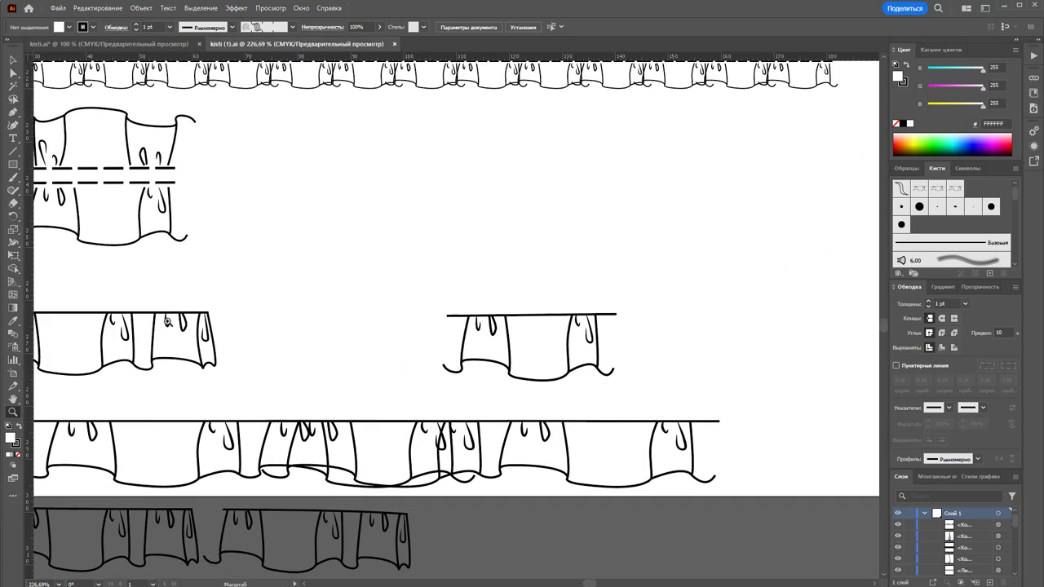
key(v)
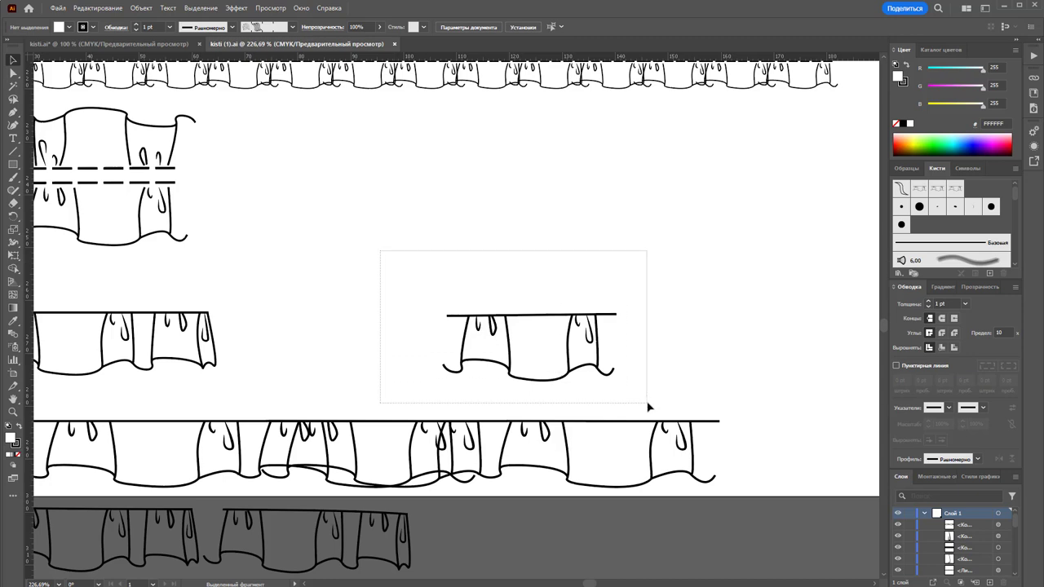
drag(410, 277, 647, 407)
drag(528, 350, 530, 345)
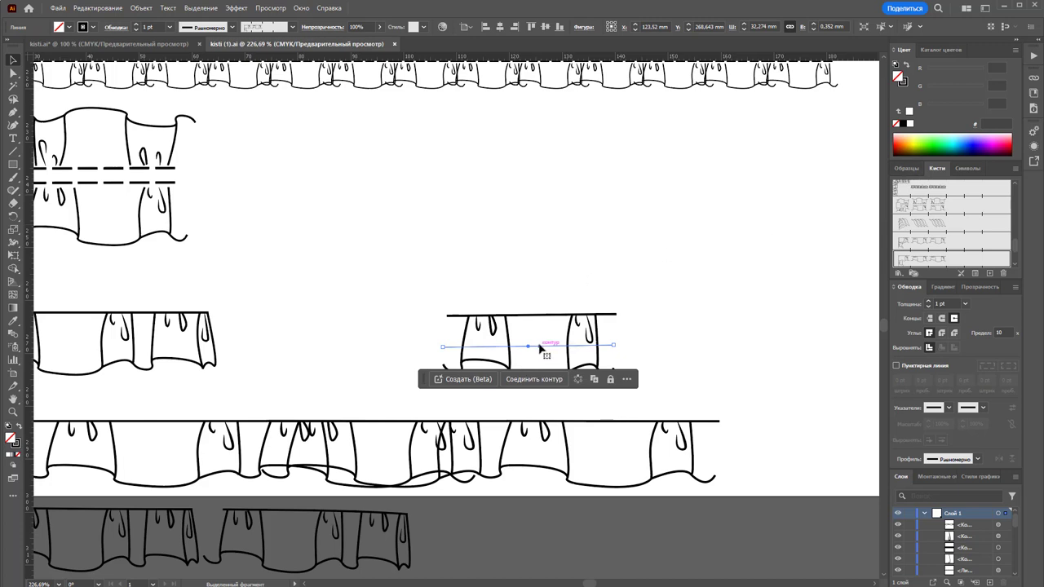
drag(538, 349, 363, 356)
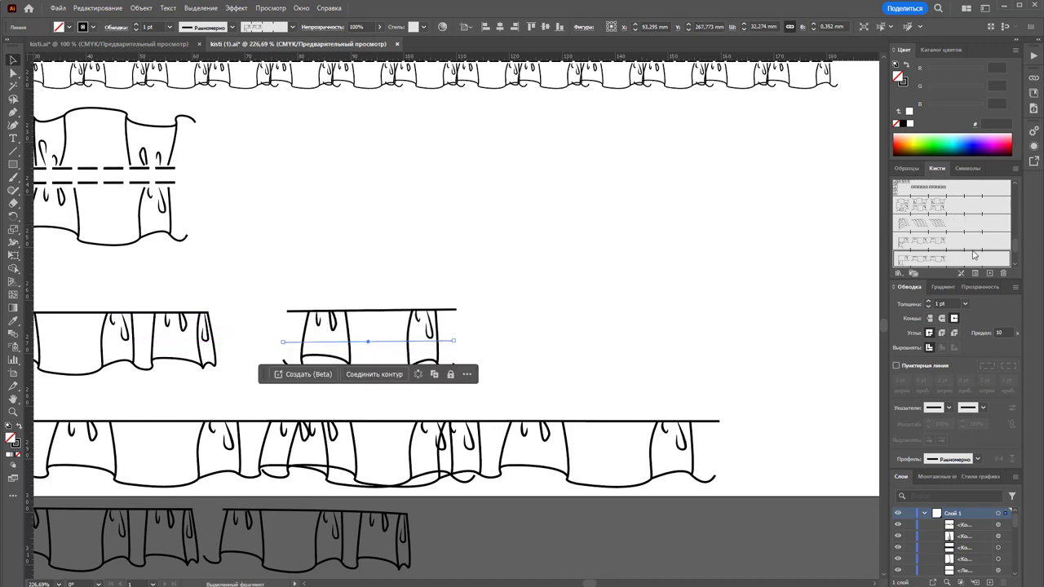
- Check the moved stroke, dismiss its context menu, and select the frill stroke's base line
scroll(973, 255, up, 3)
scroll(973, 252, up, 3)
scroll(974, 249, up, 3)
scroll(974, 244, up, 3)
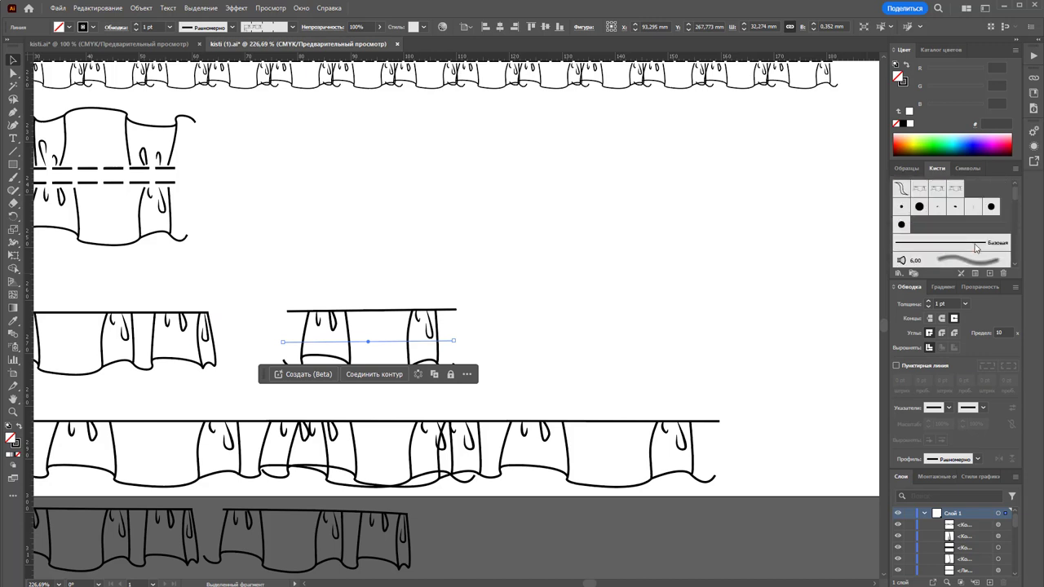
scroll(976, 248, down, 3)
scroll(979, 245, down, 2)
right_click(371, 342)
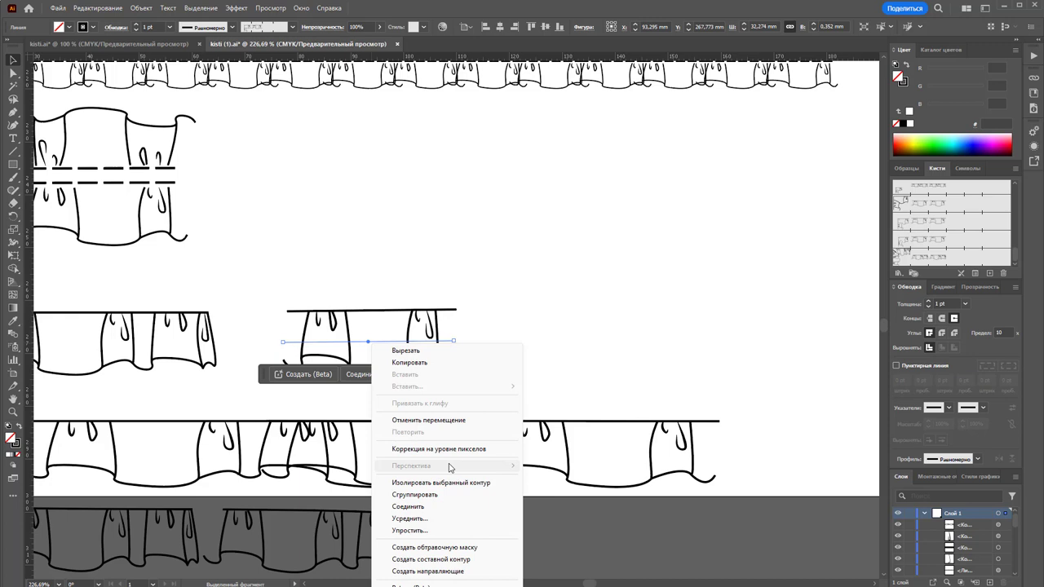
click(559, 299)
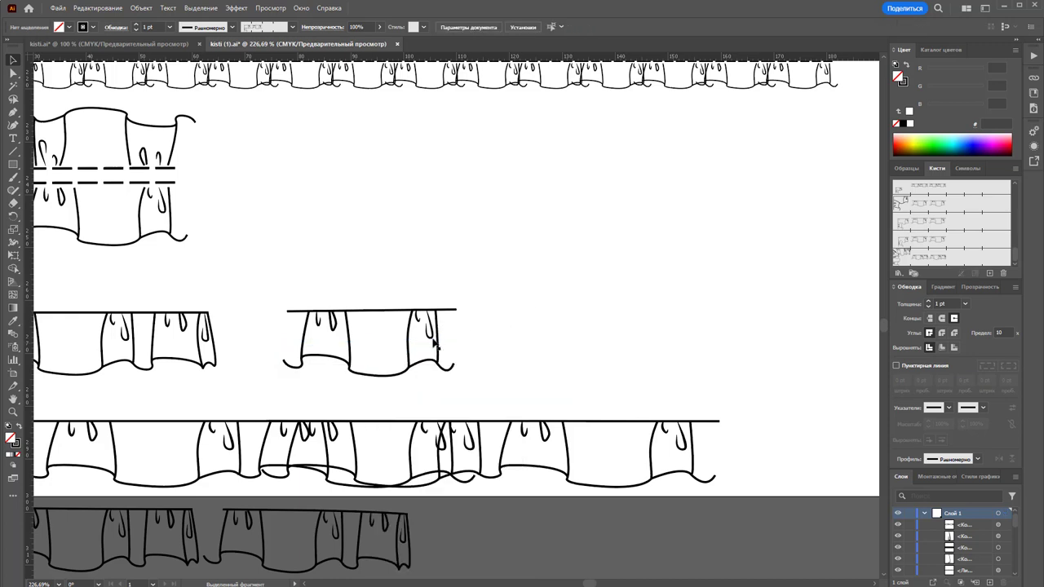
click(412, 342)
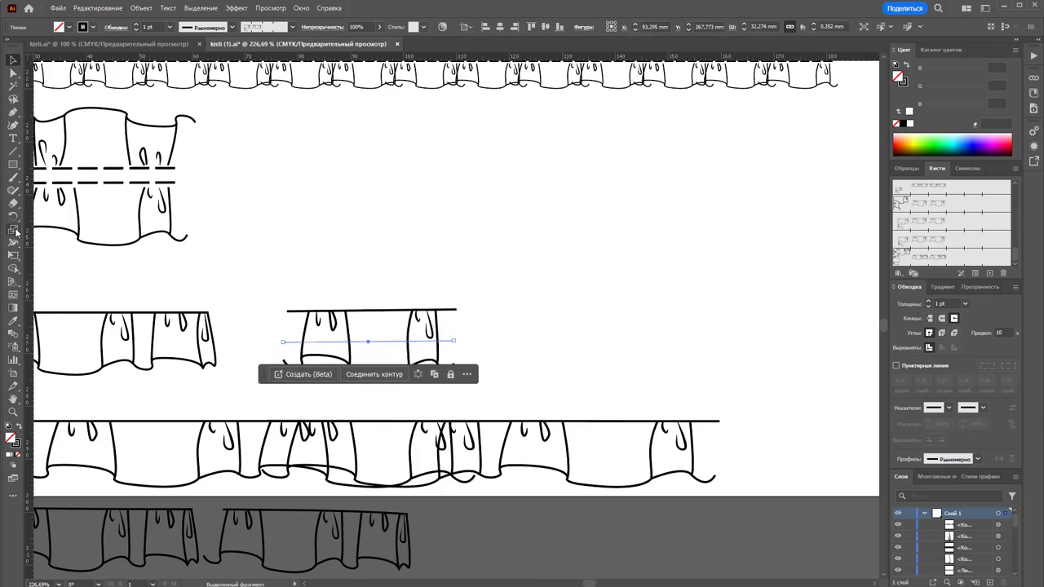
- Draw a horizontal test line above the frill rows and apply the newest frill brush
click(13, 152)
drag(283, 186, 738, 197)
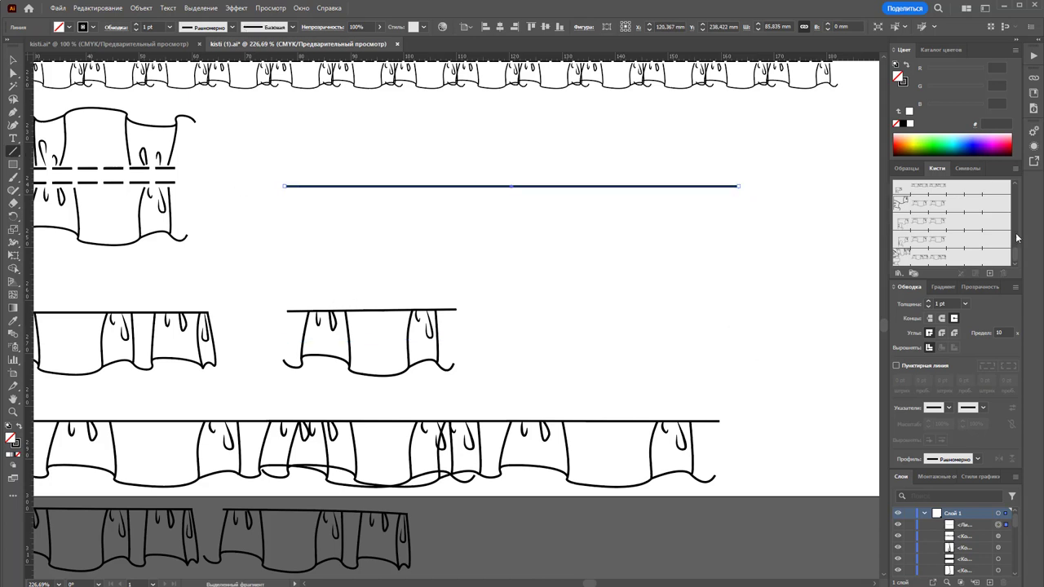
click(944, 257)
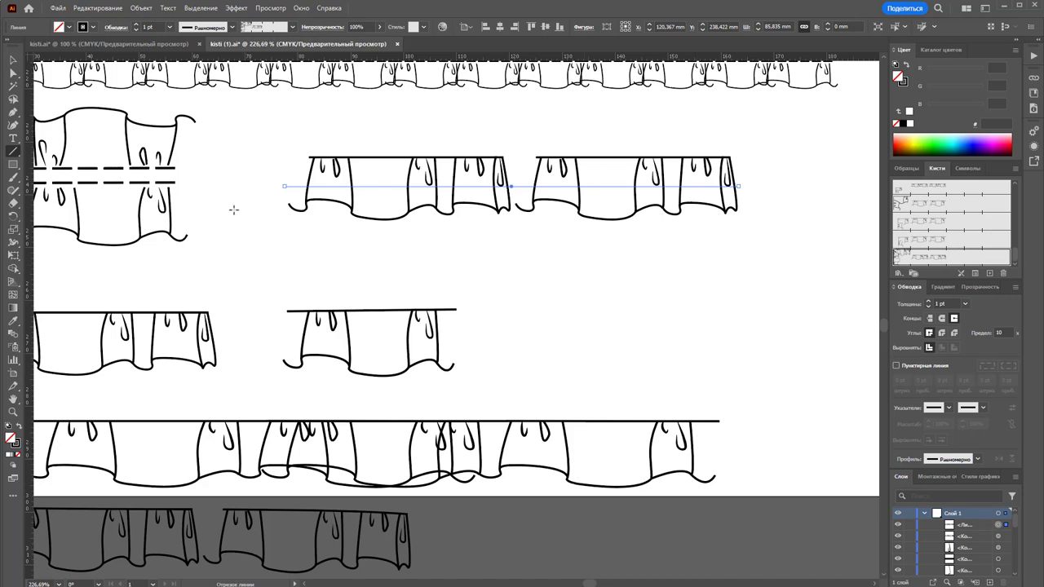
- Drag the frill brush's tile artwork onto the canvas, reposition it, and ungroup it
drag(628, 303, 840, 305)
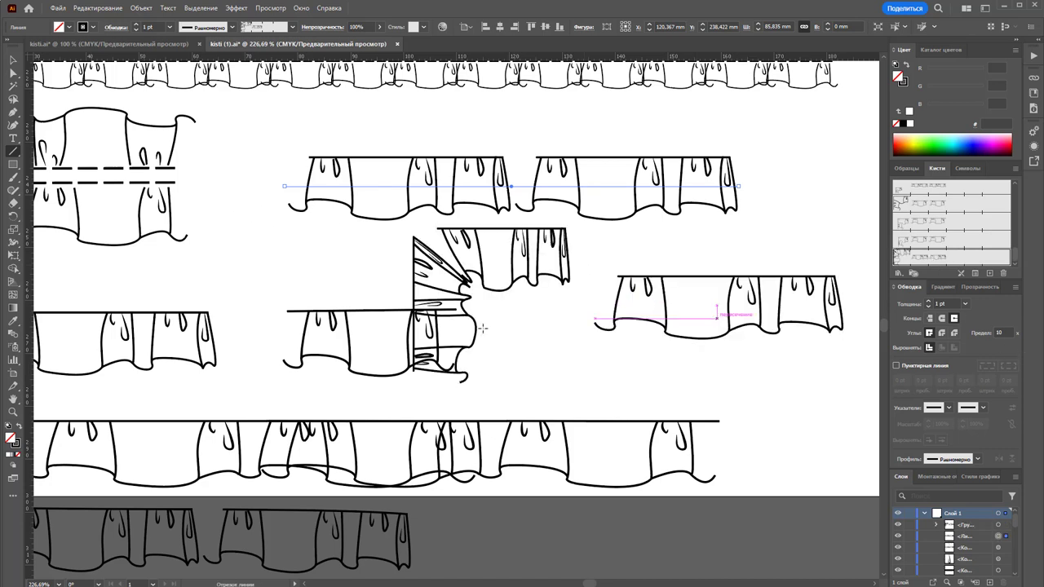
click(14, 61)
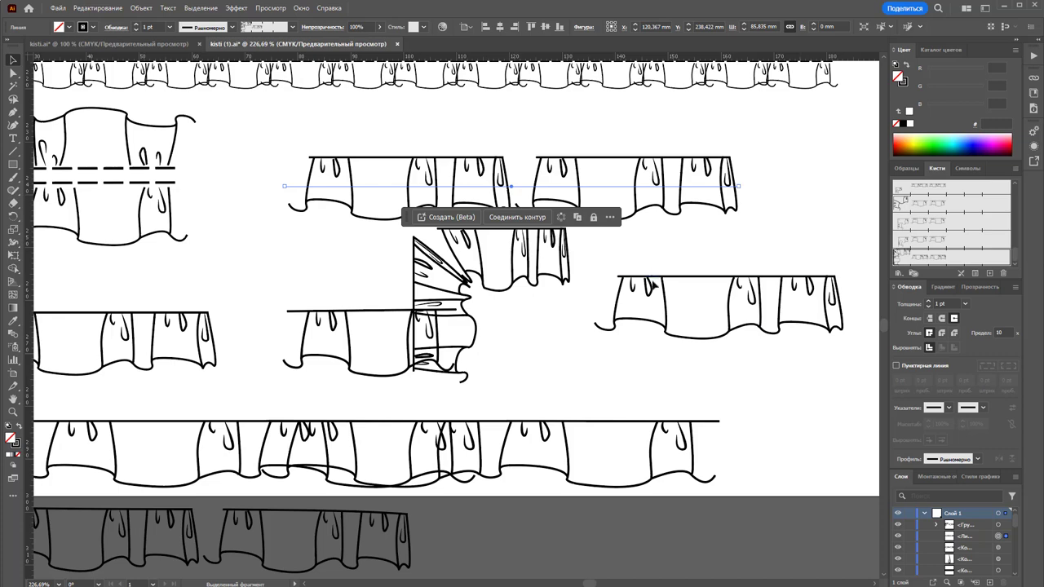
drag(654, 285, 720, 298)
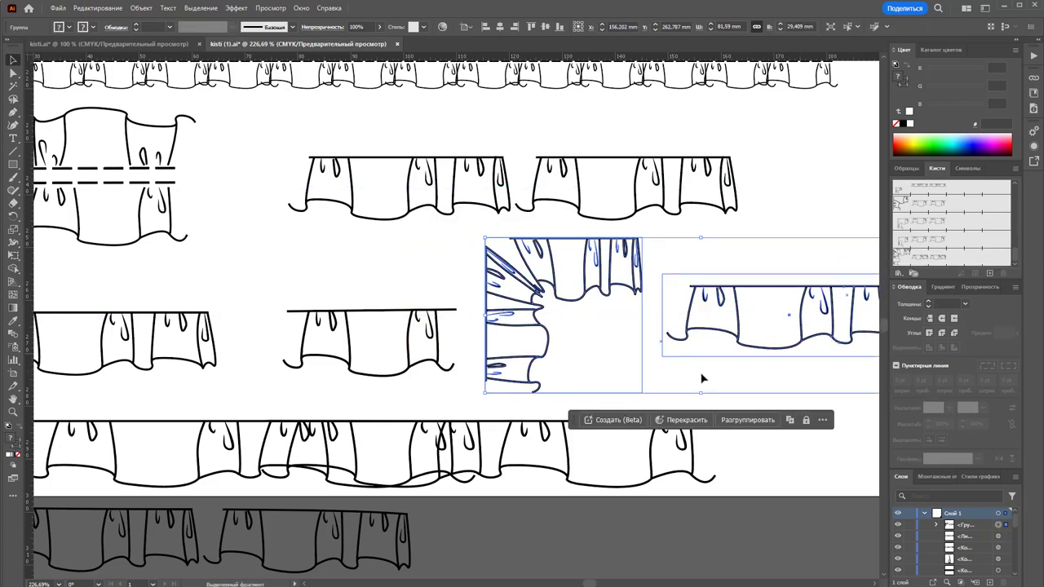
click(699, 373)
click(559, 304)
right_click(559, 303)
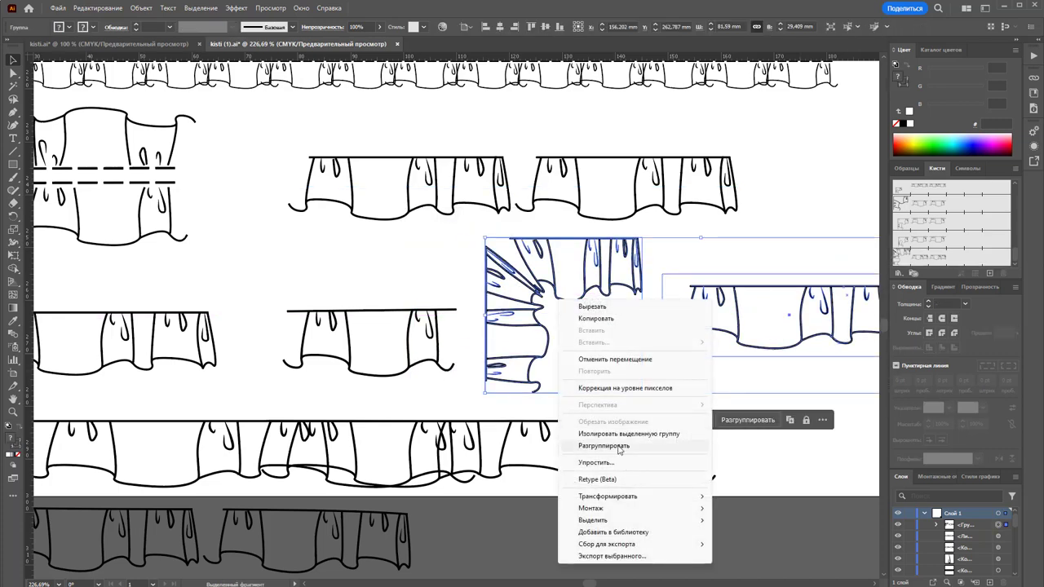
click(661, 463)
- Delete the distorted corner tile and move the remaining frill tile left
key(Delete)
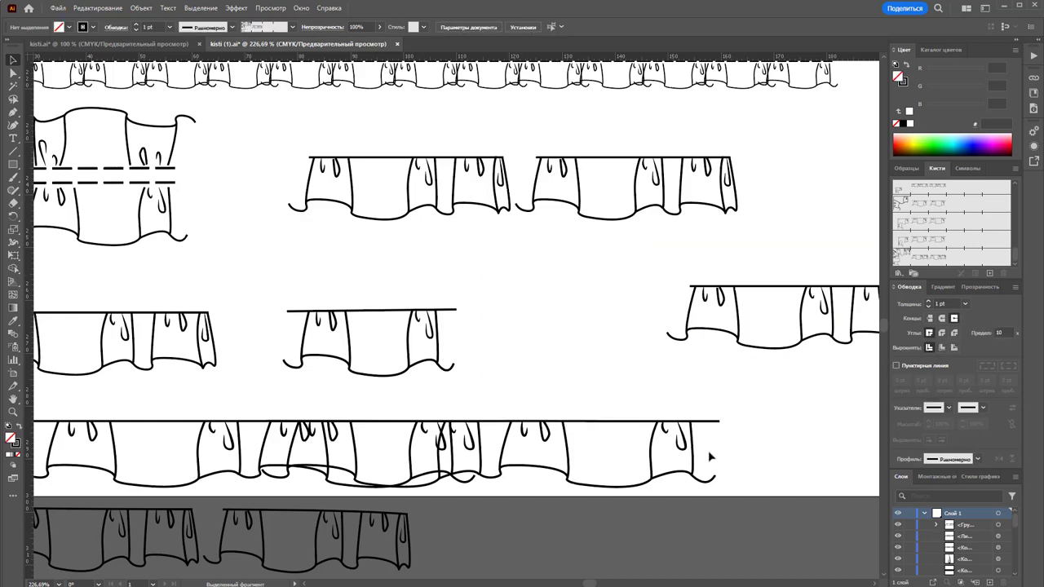
drag(588, 583, 593, 583)
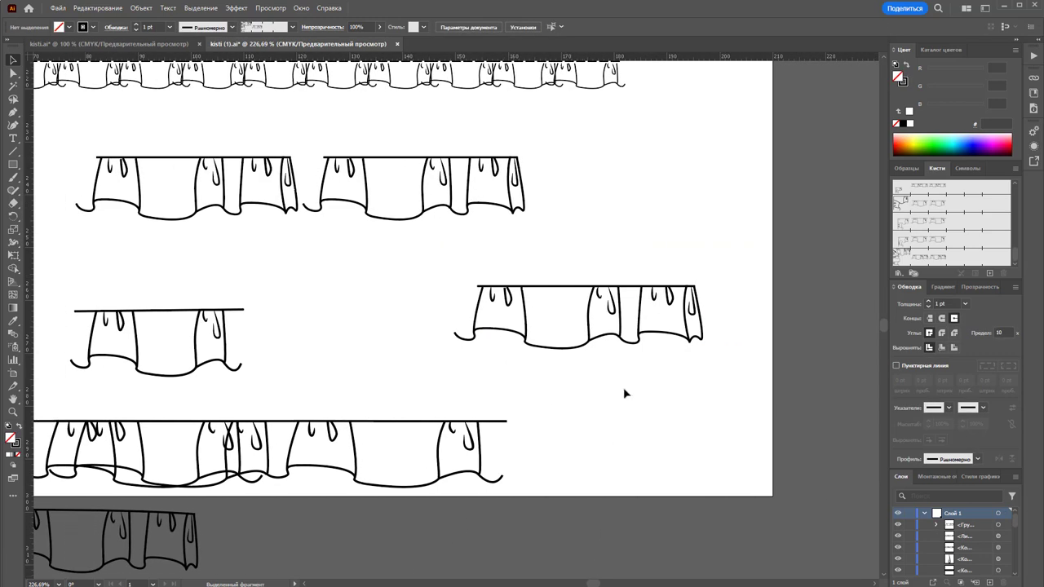
drag(408, 256, 706, 366)
drag(670, 289, 556, 289)
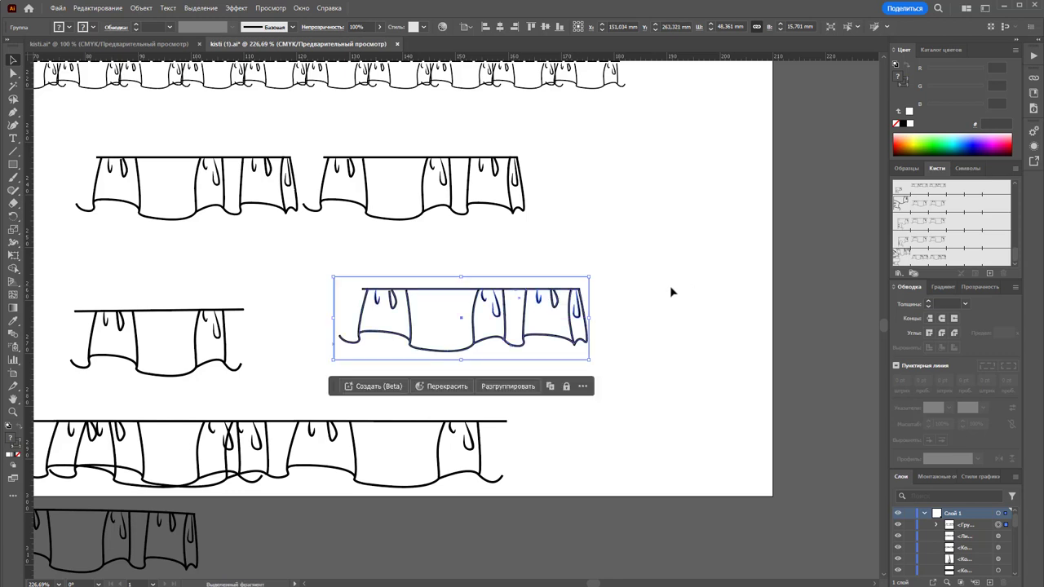
drag(547, 292, 507, 303)
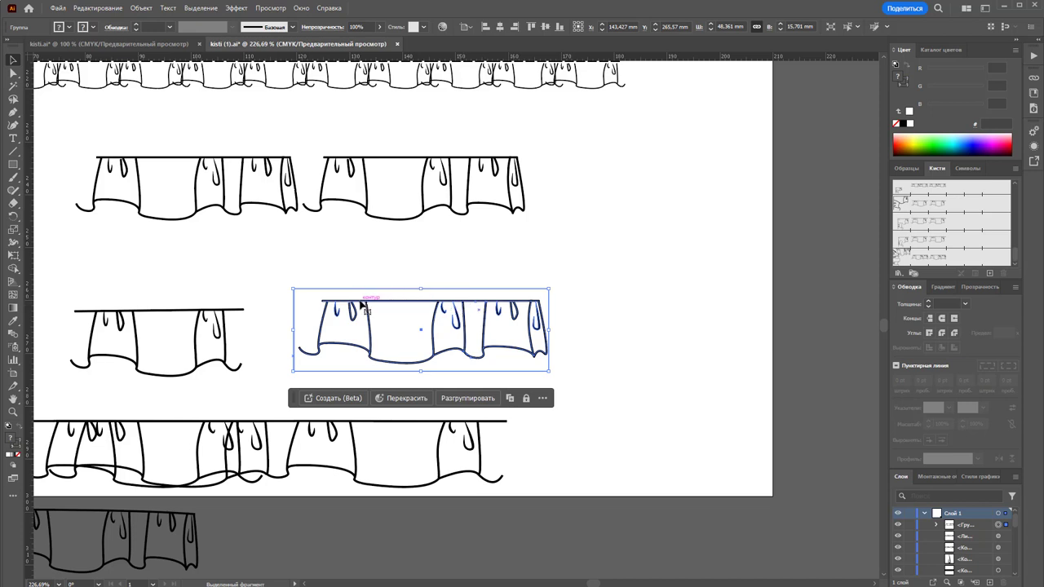
- Place a trial copy of the frill tile to the right, then delete that extra copy
drag(362, 304, 609, 312)
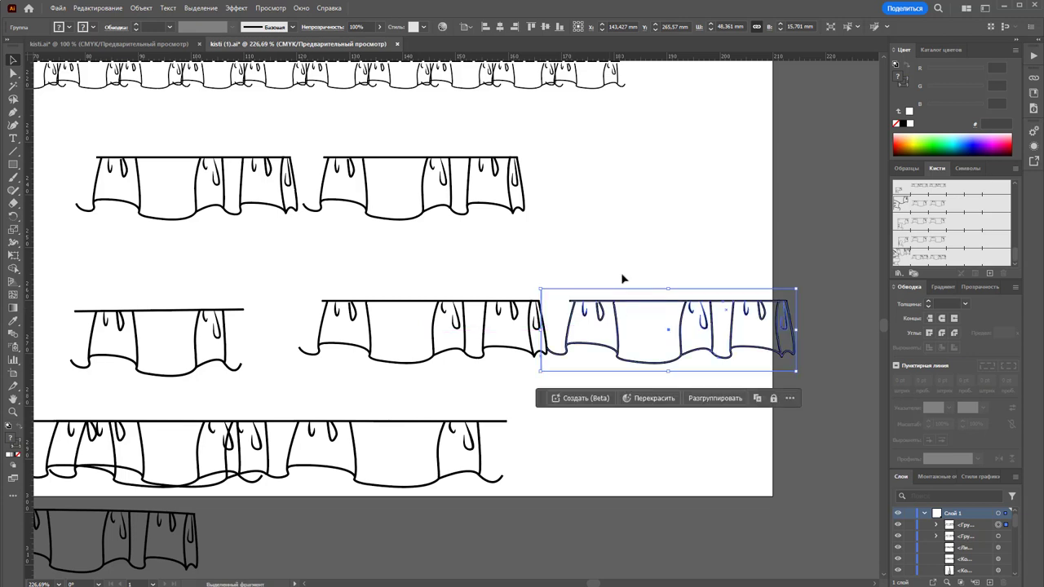
click(659, 271)
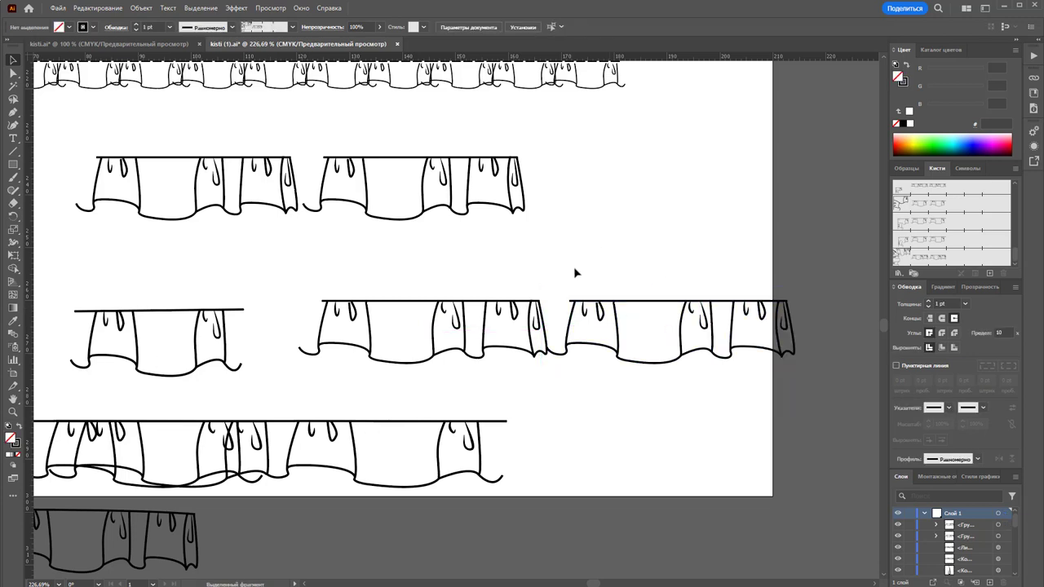
drag(575, 274, 810, 367)
key(Delete)
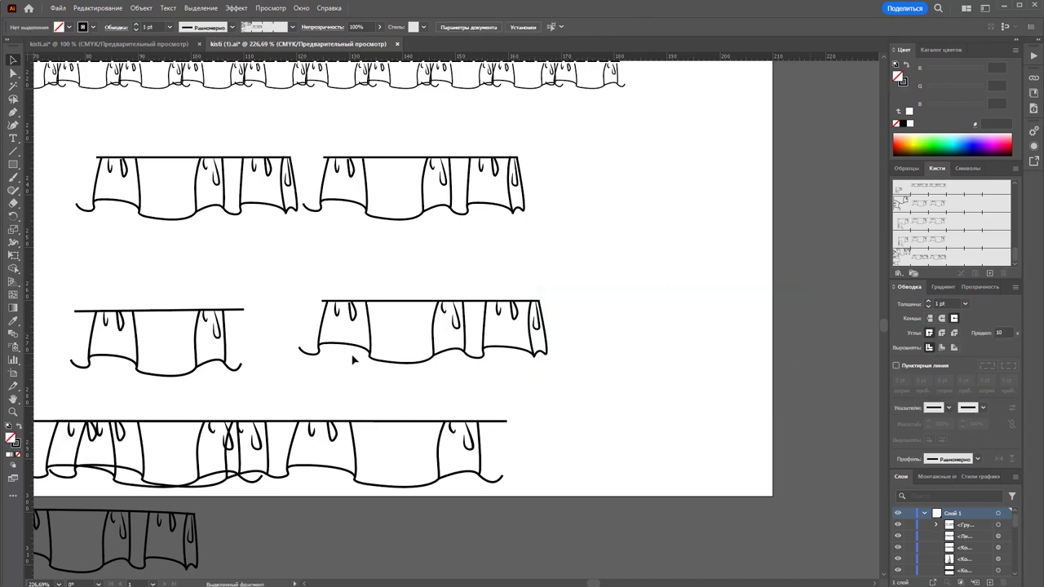
- Delete the anchor forming the curl at the curtain tile's lower left
click(12, 75)
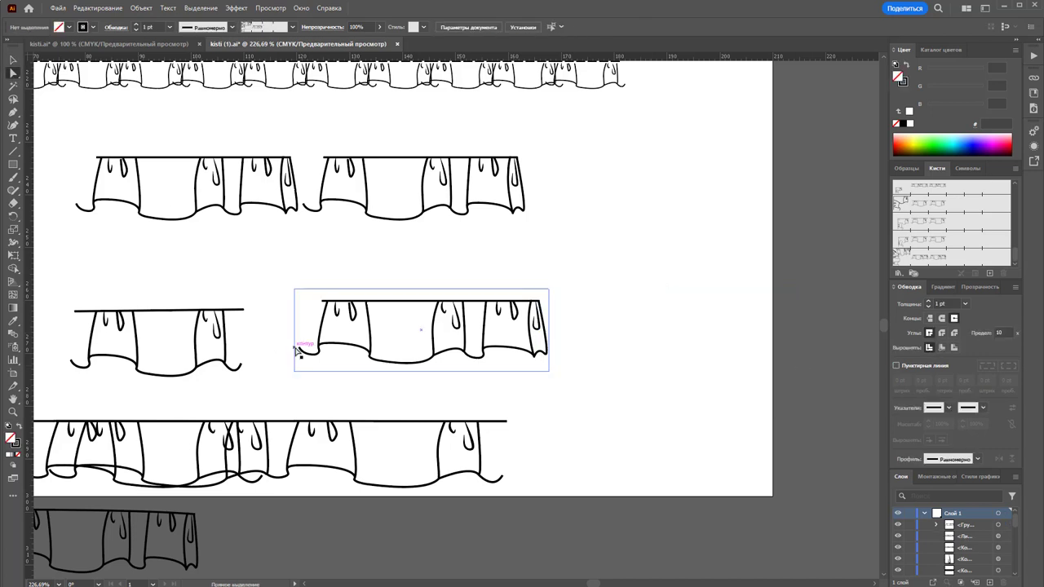
click(302, 349)
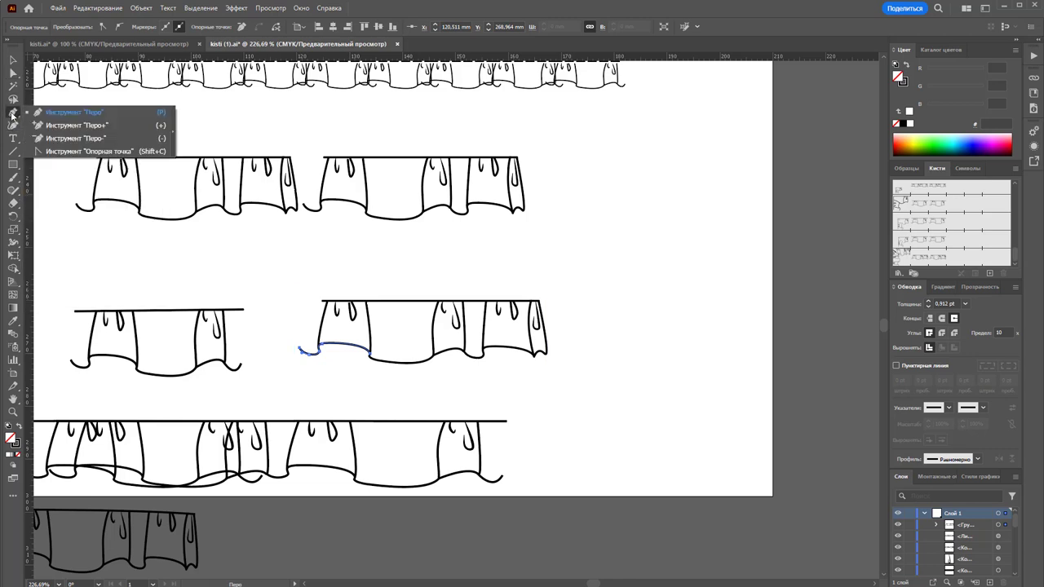
drag(13, 112, 81, 137)
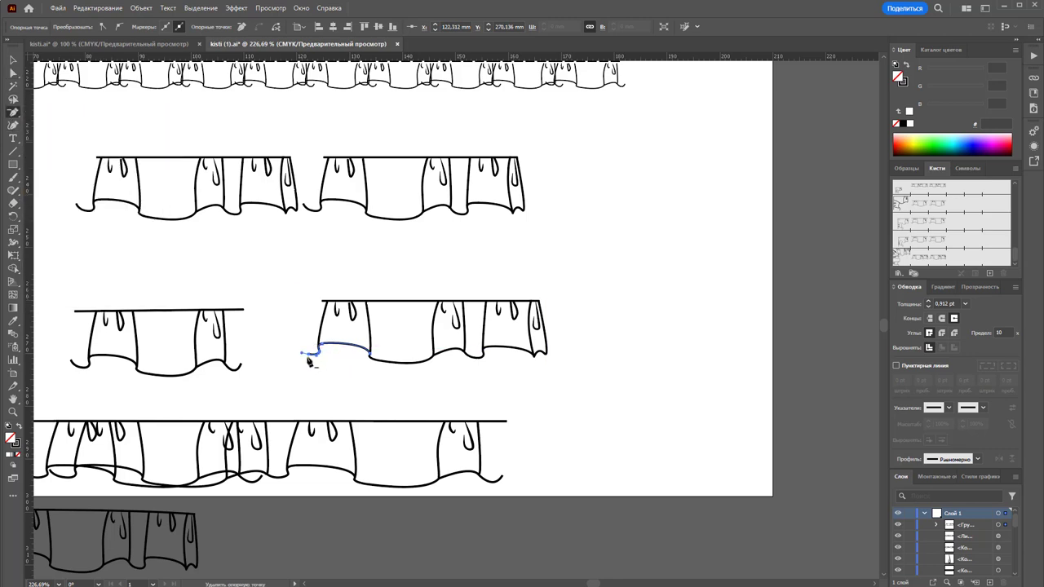
click(310, 354)
- Place a test copy of the middle-row curtain tile to its right
click(13, 60)
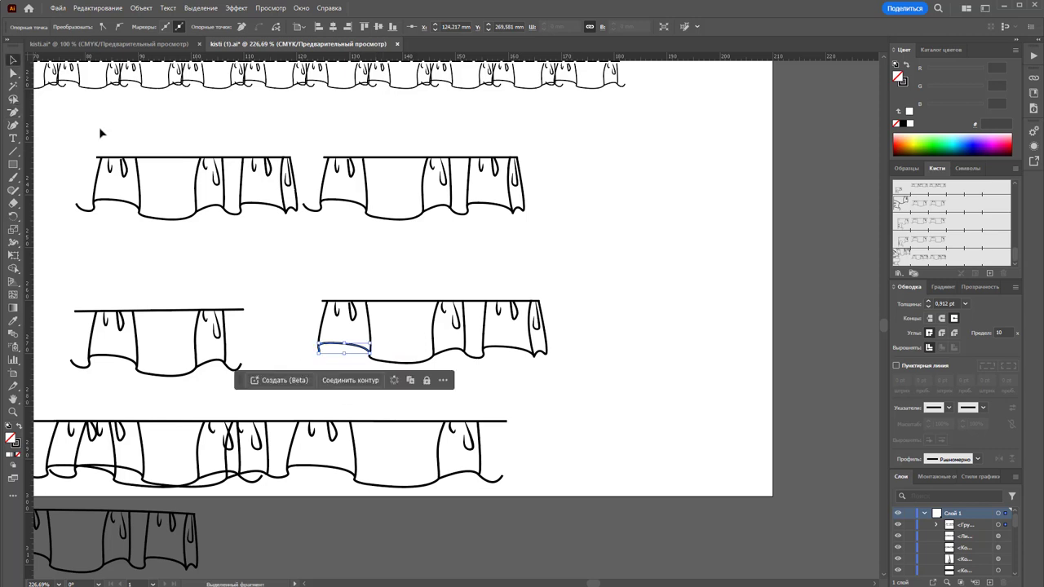
click(301, 266)
click(416, 334)
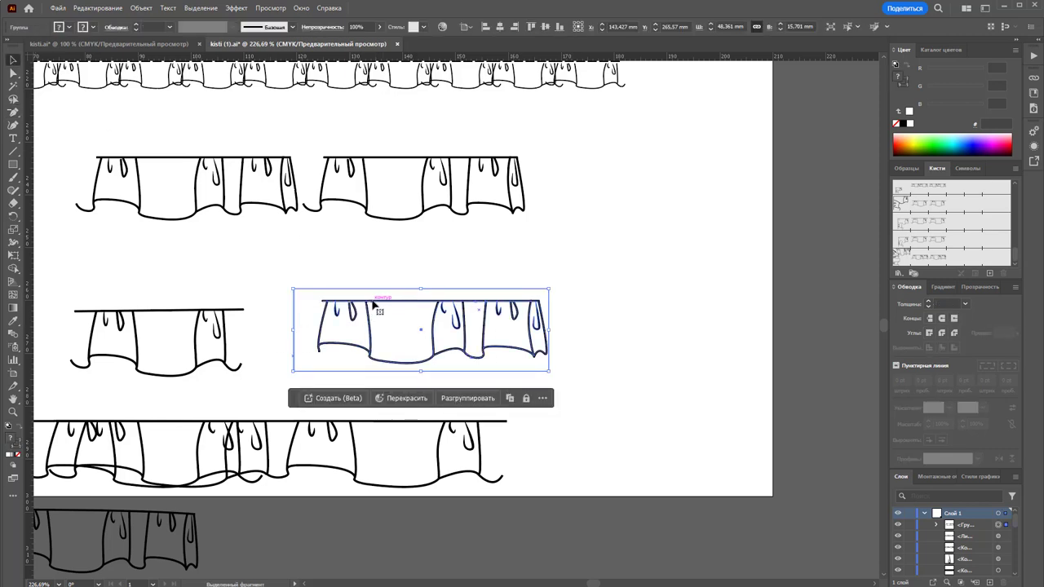
mouse_move(373, 310)
mouse_down()
mouse_move(634, 314)
mouse_move(604, 326)
mouse_up()
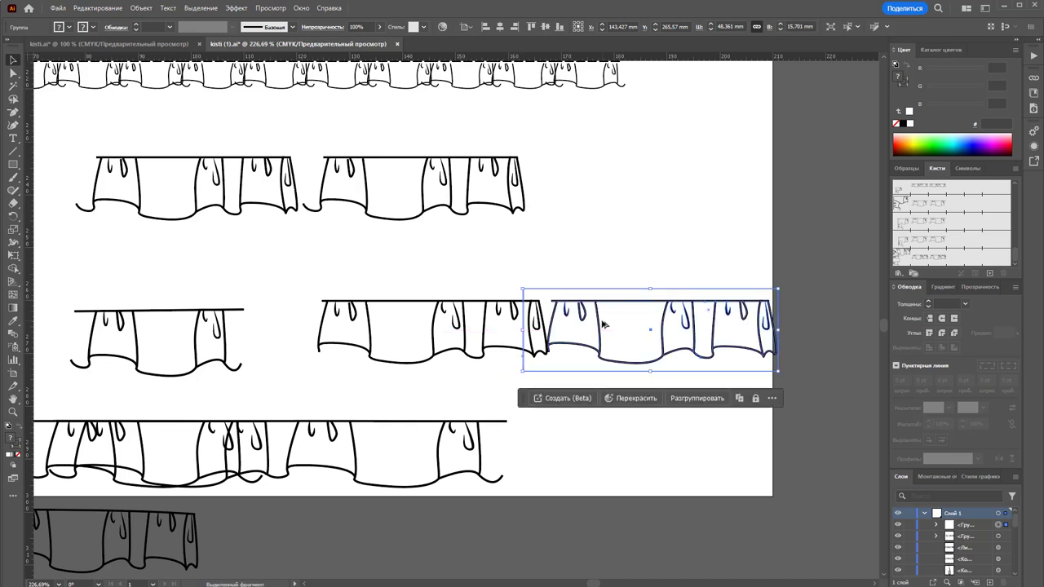
click(582, 258)
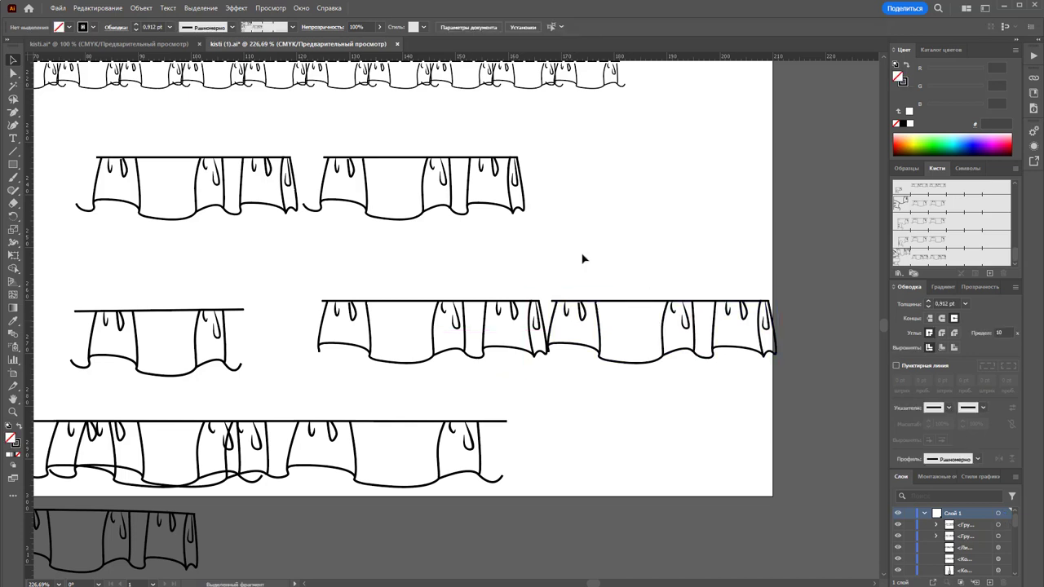
- Reshape the junction edge anchors where the copy meets the first tile
click(13, 72)
drag(542, 294, 538, 303)
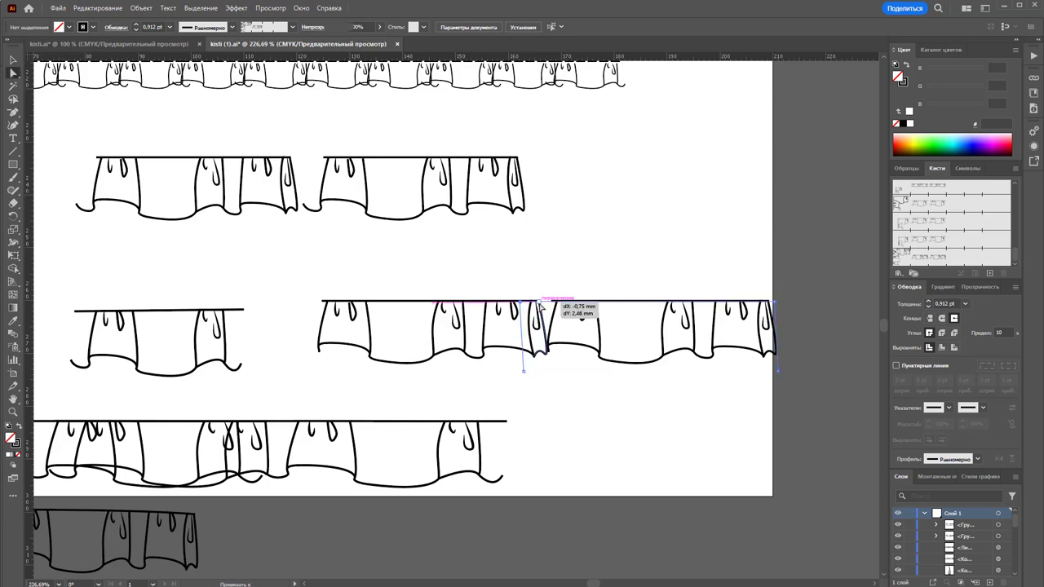
click(538, 303)
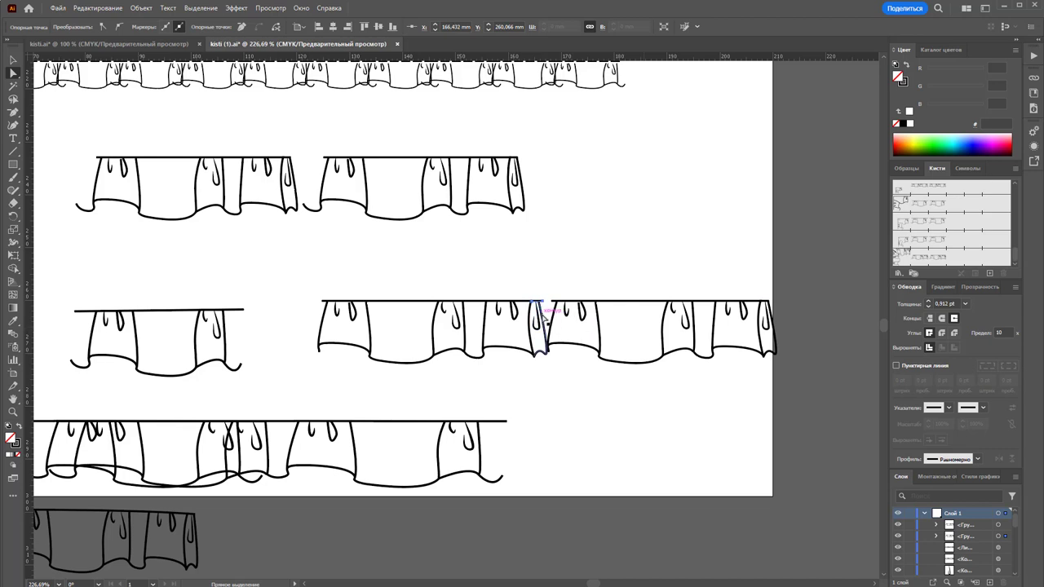
click(541, 316)
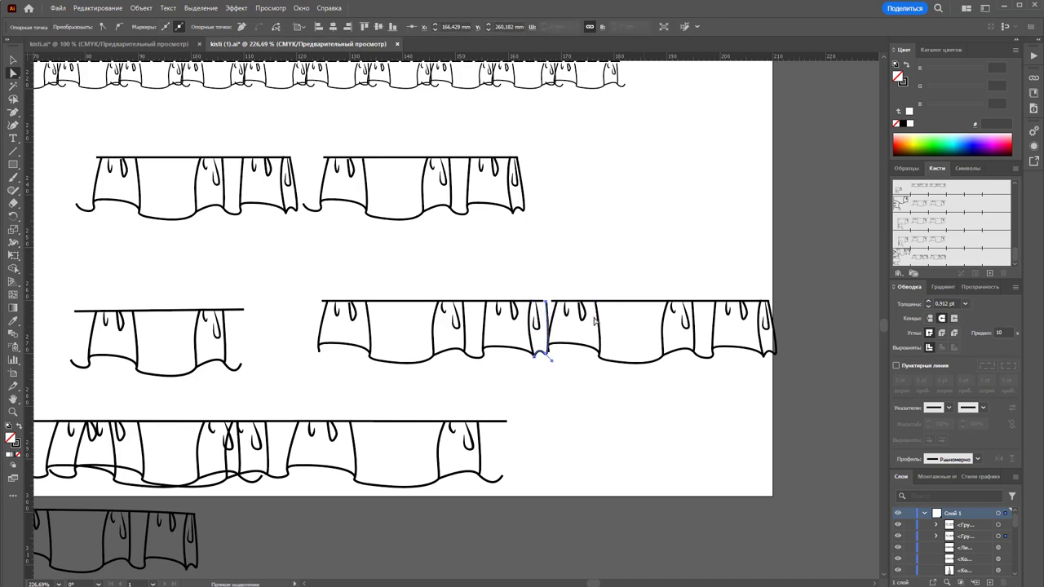
mouse_move(544, 353)
mouse_down()
mouse_move(544, 308)
mouse_move(554, 306)
mouse_up()
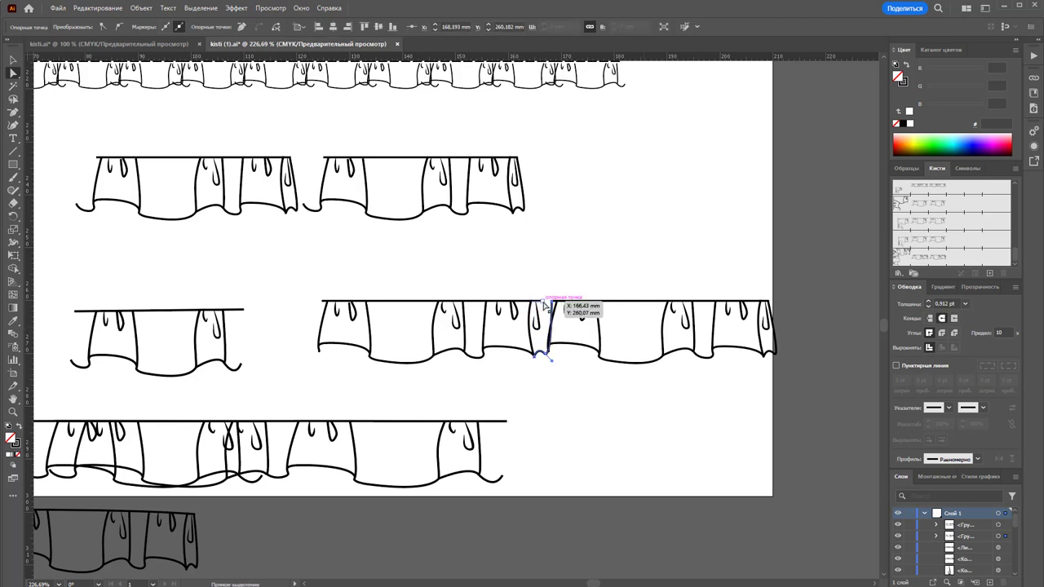
click(548, 356)
drag(334, 368, 310, 342)
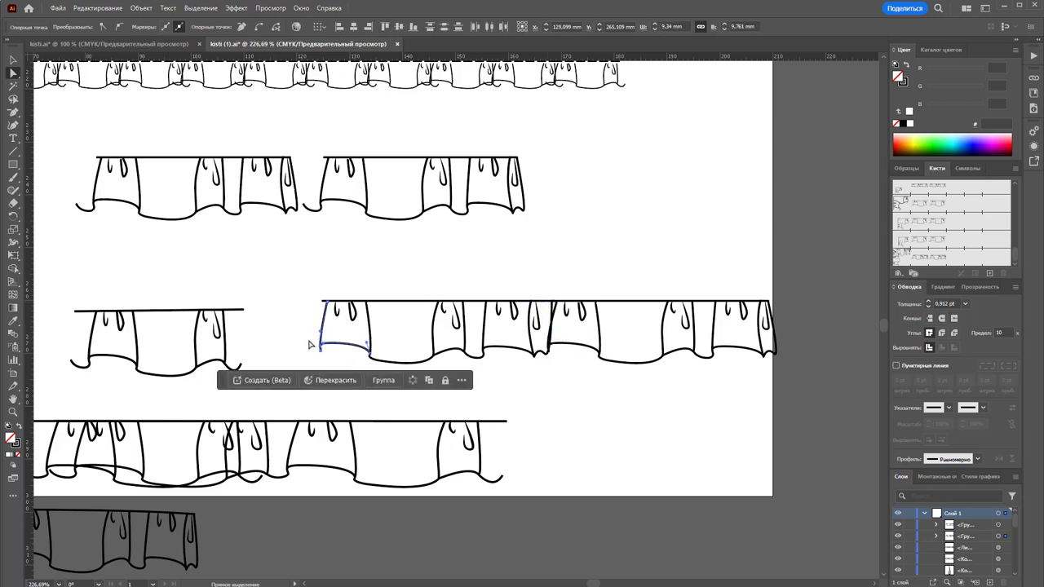
click(598, 416)
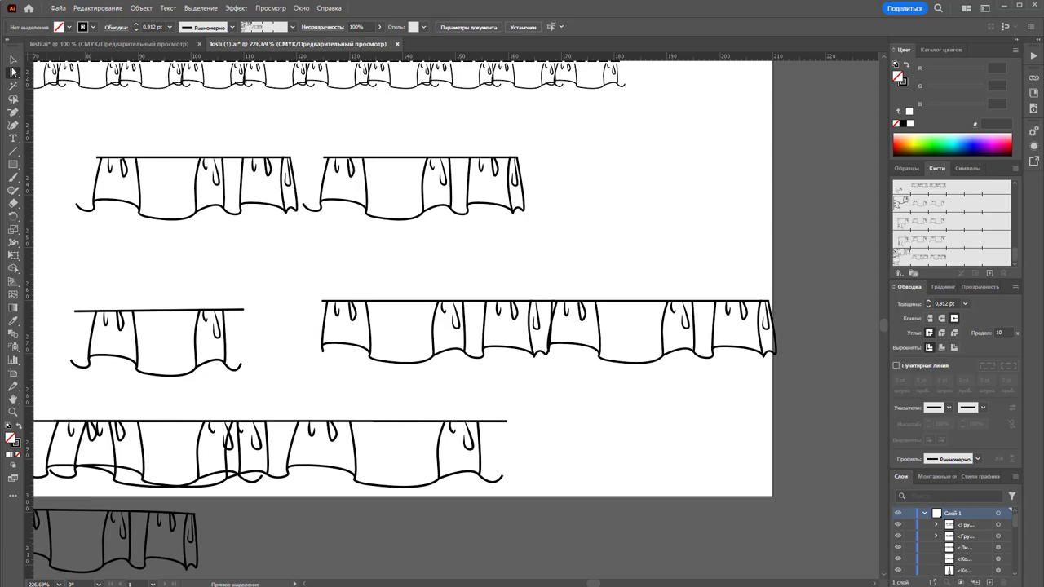
- Reposition the test copy against the first tile to check the join
click(12, 59)
drag(772, 392, 610, 270)
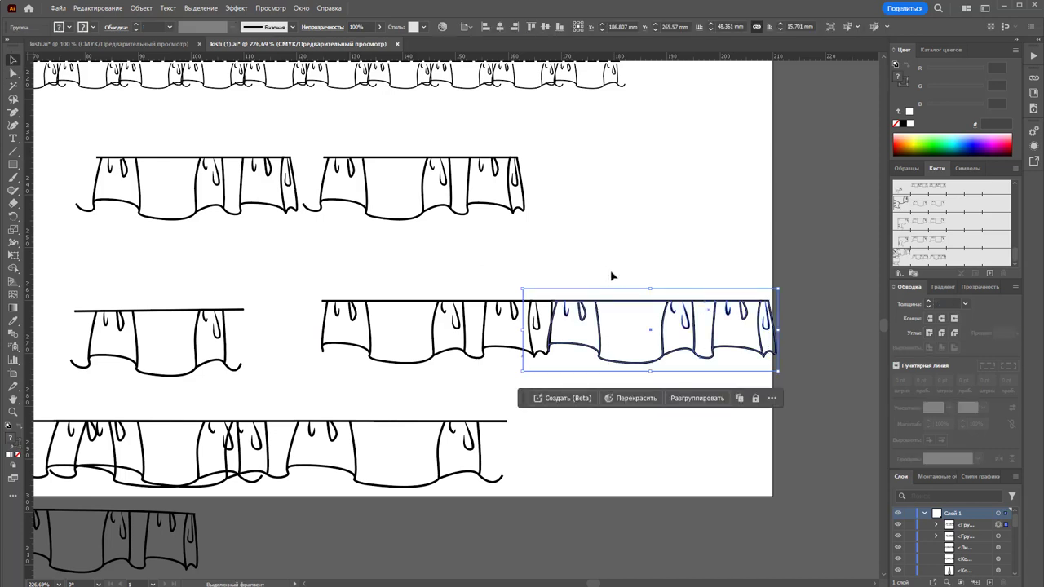
mouse_move(611, 342)
mouse_down()
mouse_move(371, 341)
mouse_move(606, 352)
mouse_up()
click(568, 357)
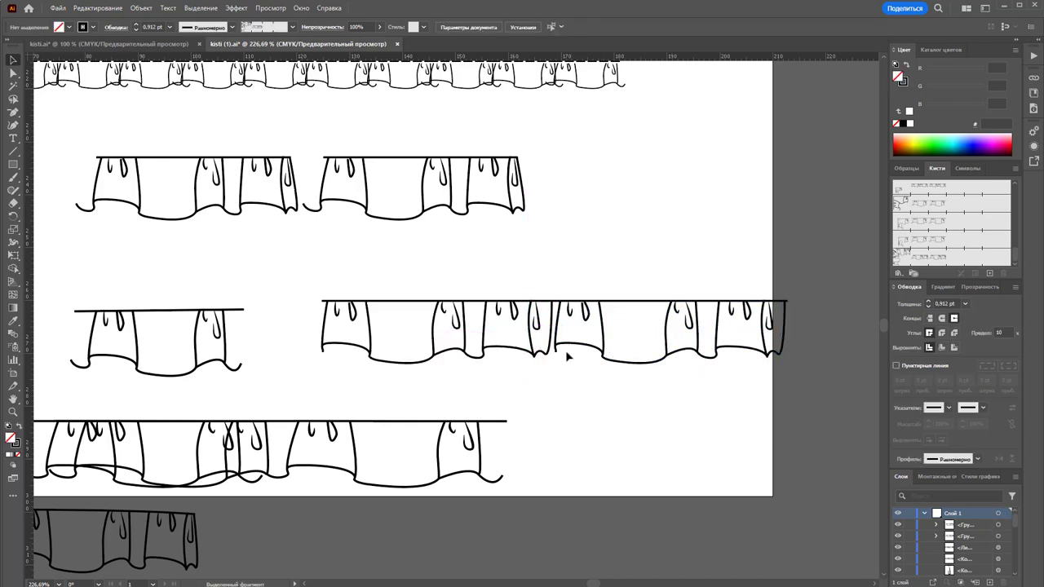
- Delete the first tile's bottom-left corner curve so the edge drops straight down
click(13, 73)
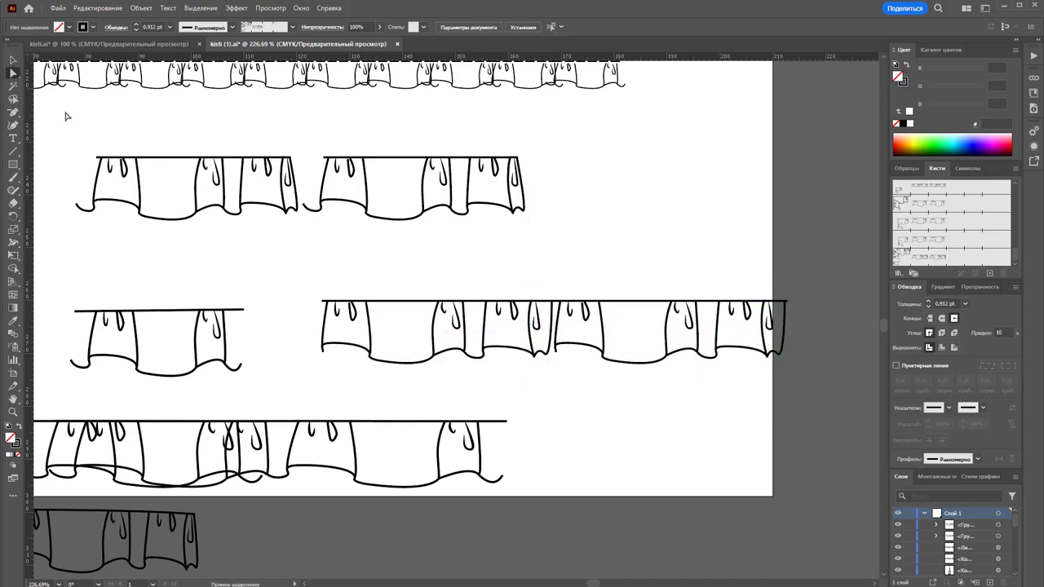
click(321, 349)
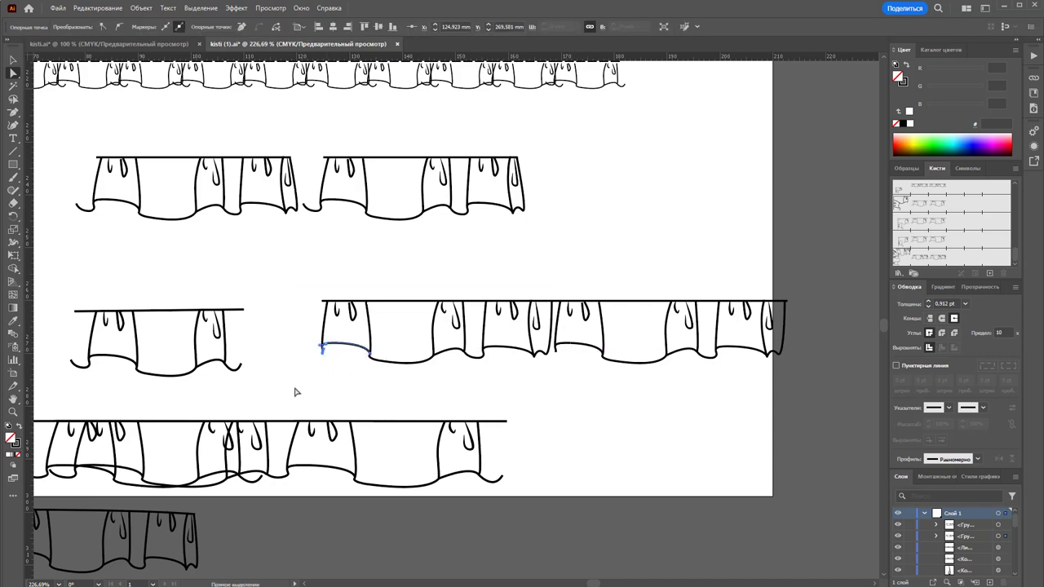
click(294, 362)
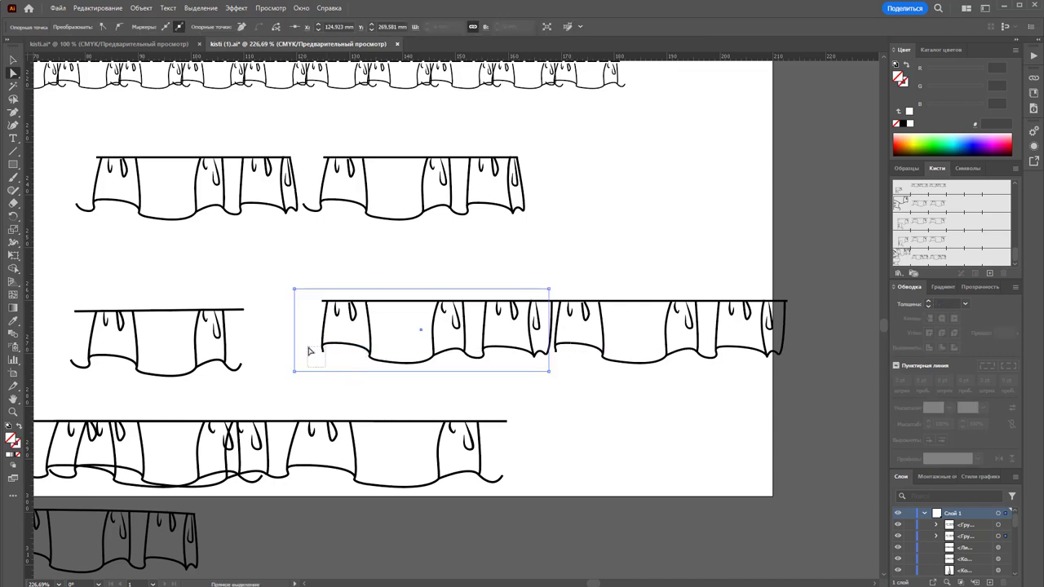
drag(310, 351, 307, 344)
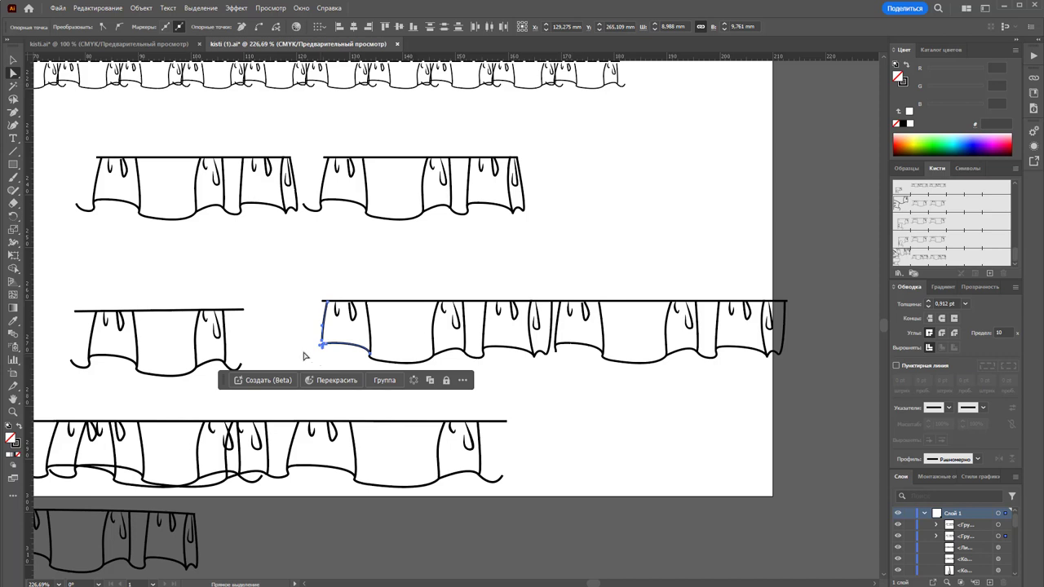
key(Delete)
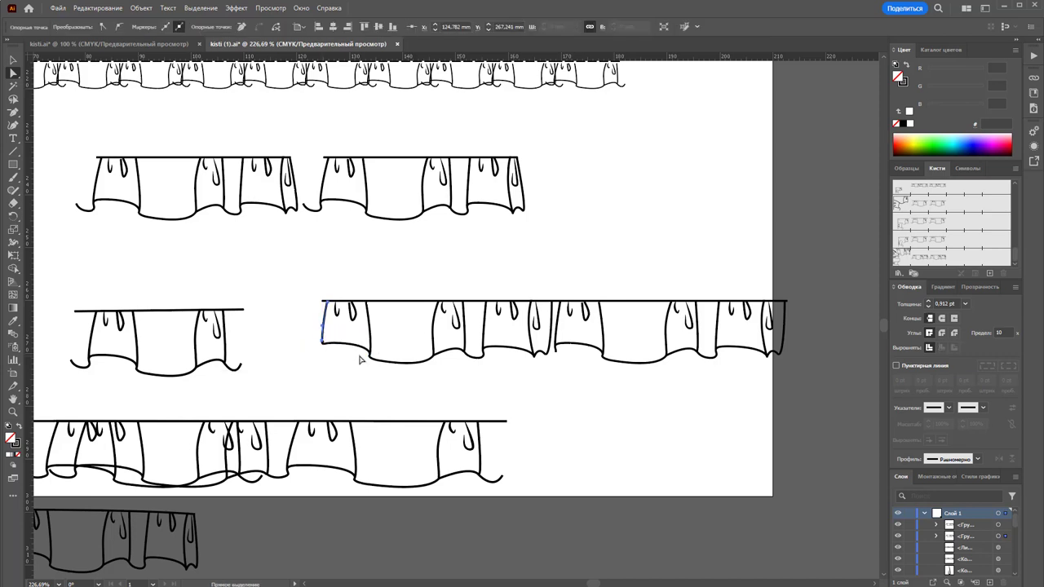
click(356, 388)
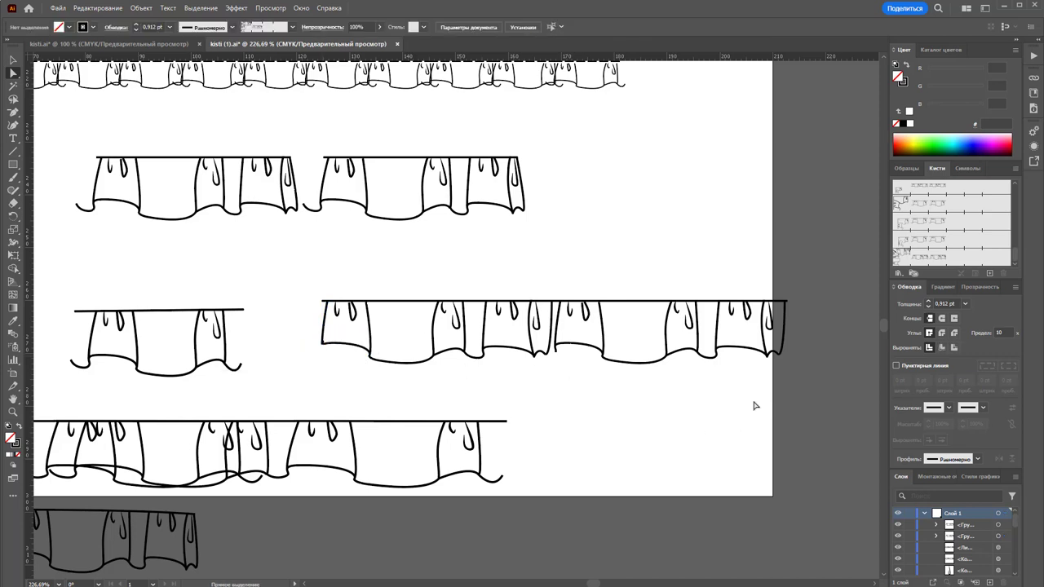
- Delete the right-hand test copy
drag(736, 397, 558, 279)
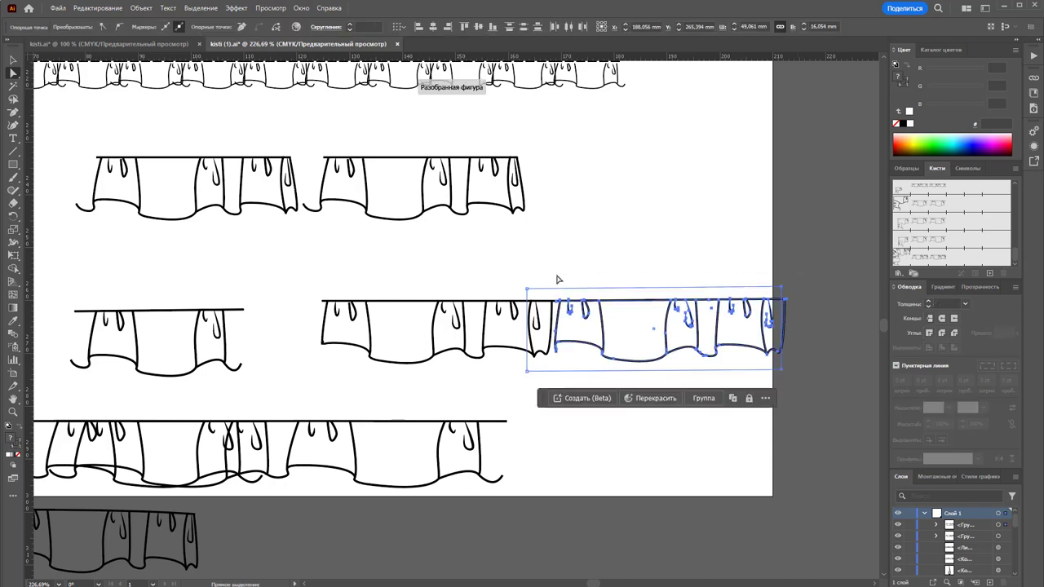
key(Delete)
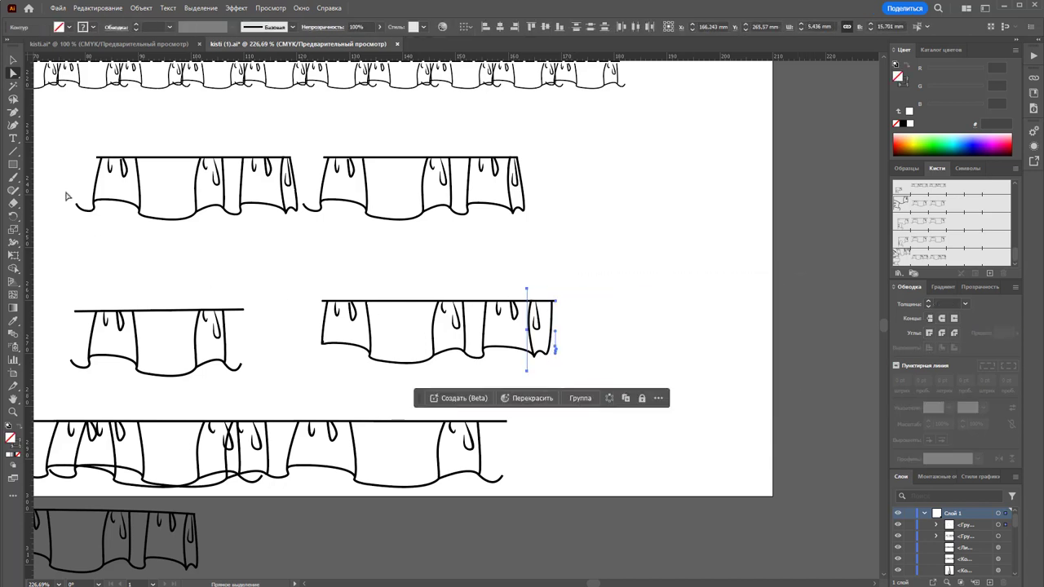
click(67, 196)
- Place another copy of the middle-row curtain tile to its right
click(12, 60)
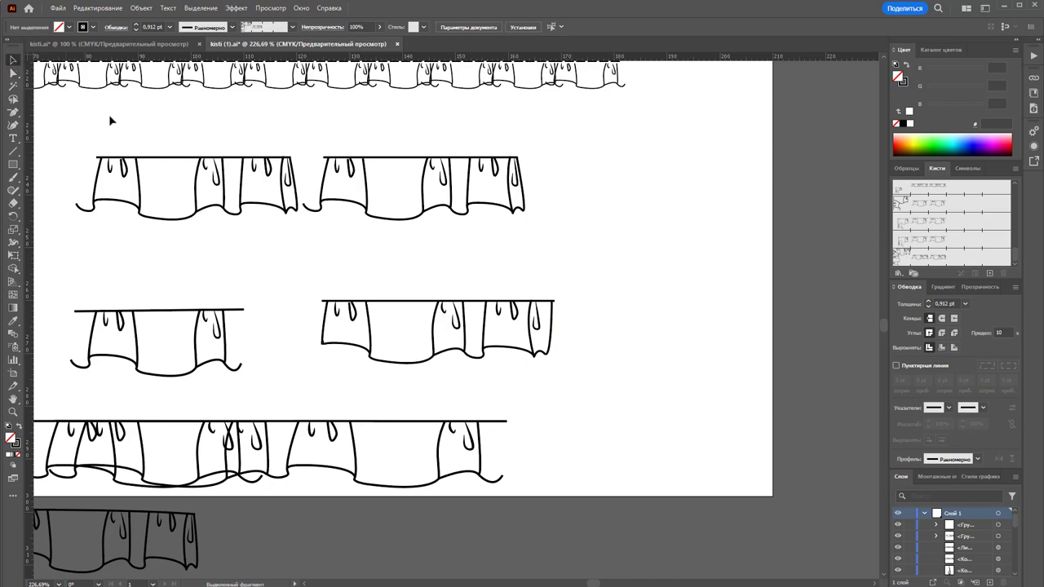
drag(244, 246, 599, 356)
click(432, 324)
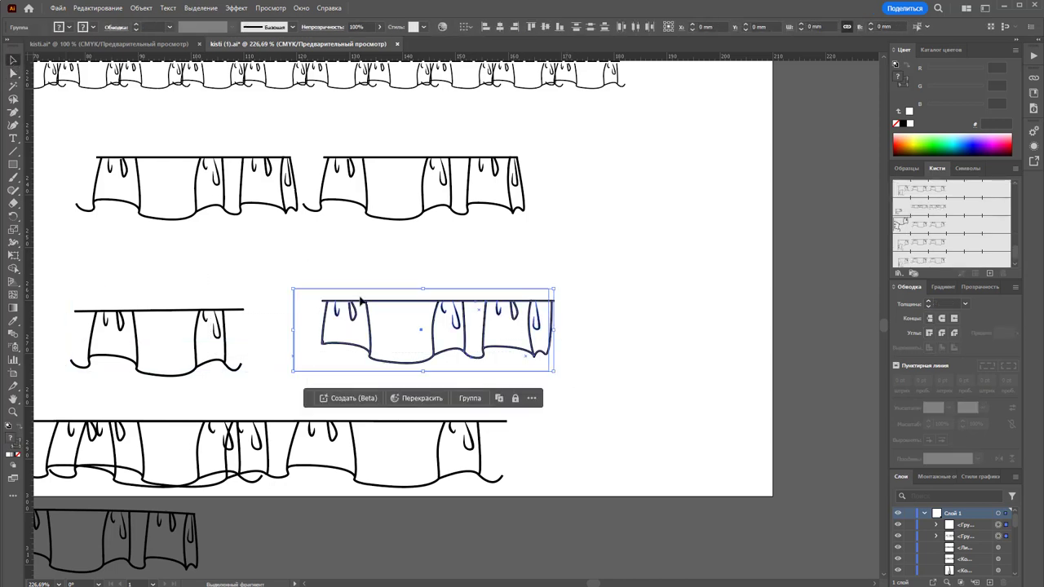
drag(368, 329, 604, 324)
click(593, 255)
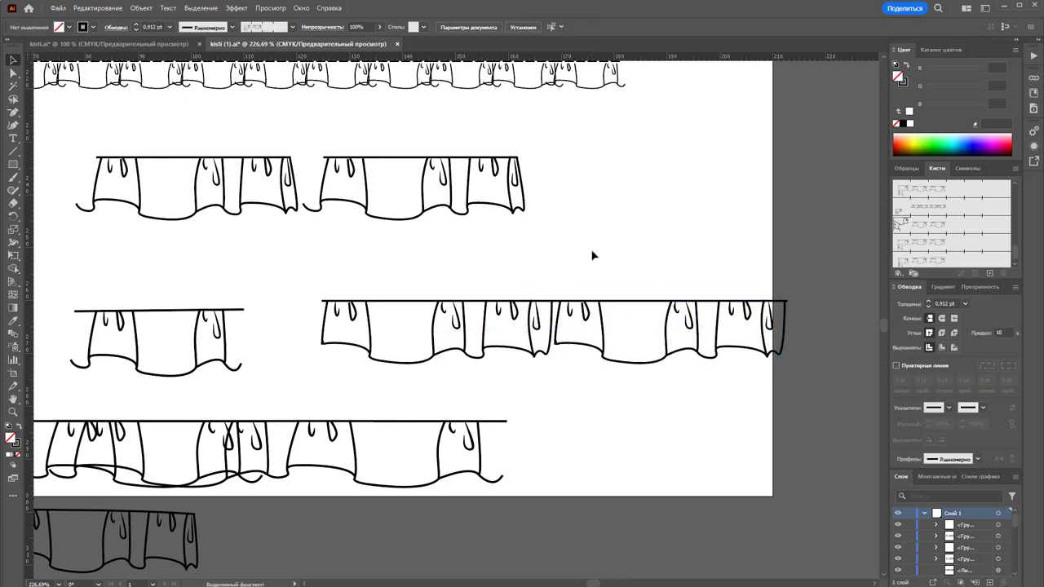
- Nudge the left edges of both curtain tiles slightly left
click(17, 73)
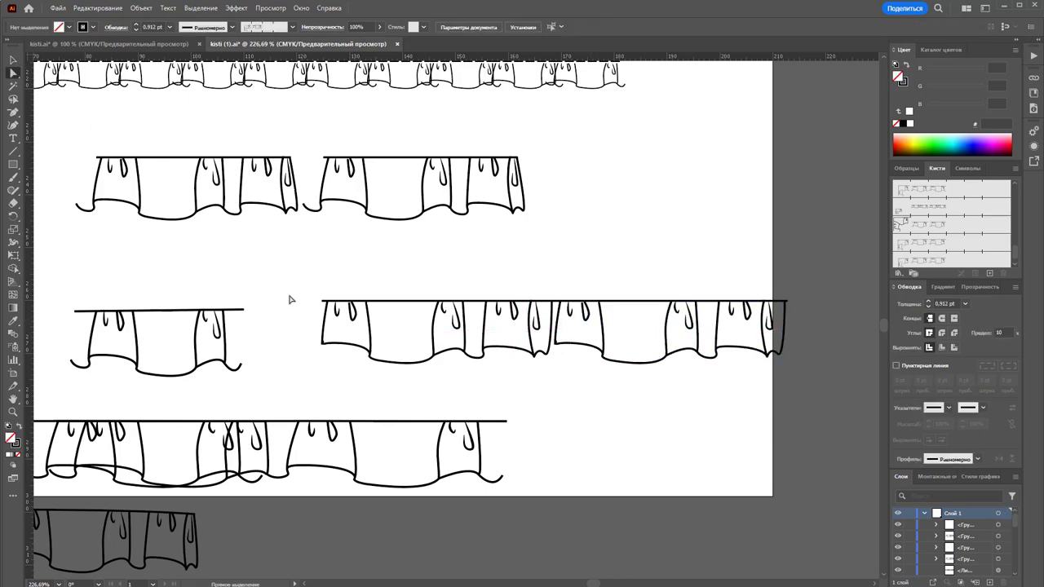
click(323, 343)
click(579, 372)
click(556, 340)
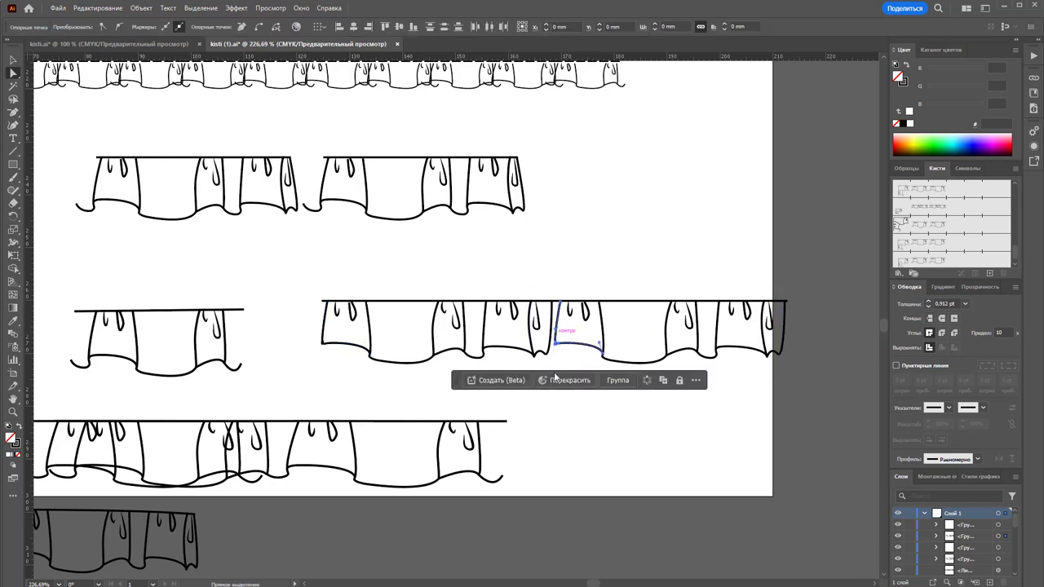
drag(339, 361, 311, 339)
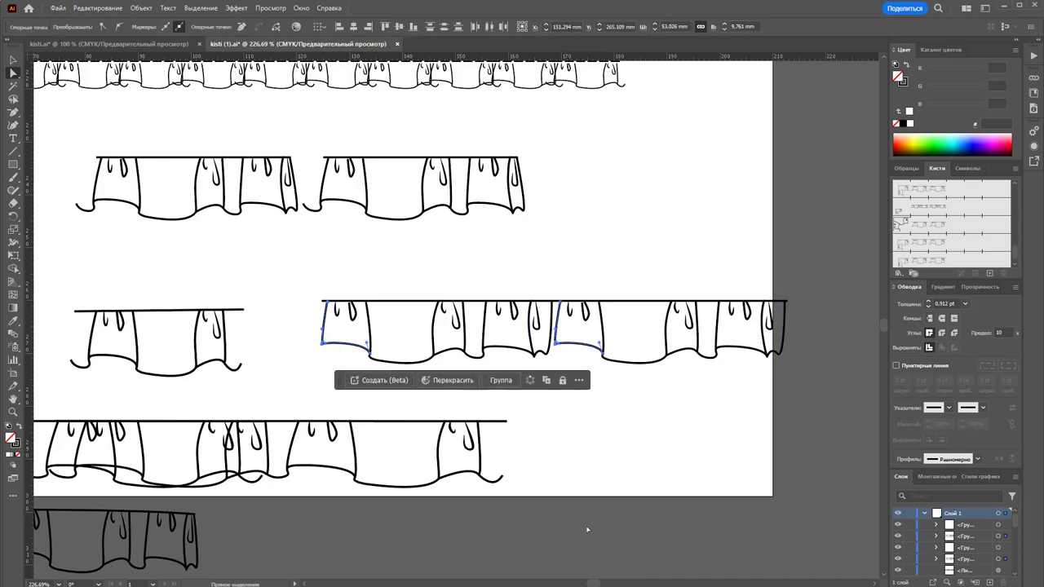
key(Left)
key(Left)
click(618, 445)
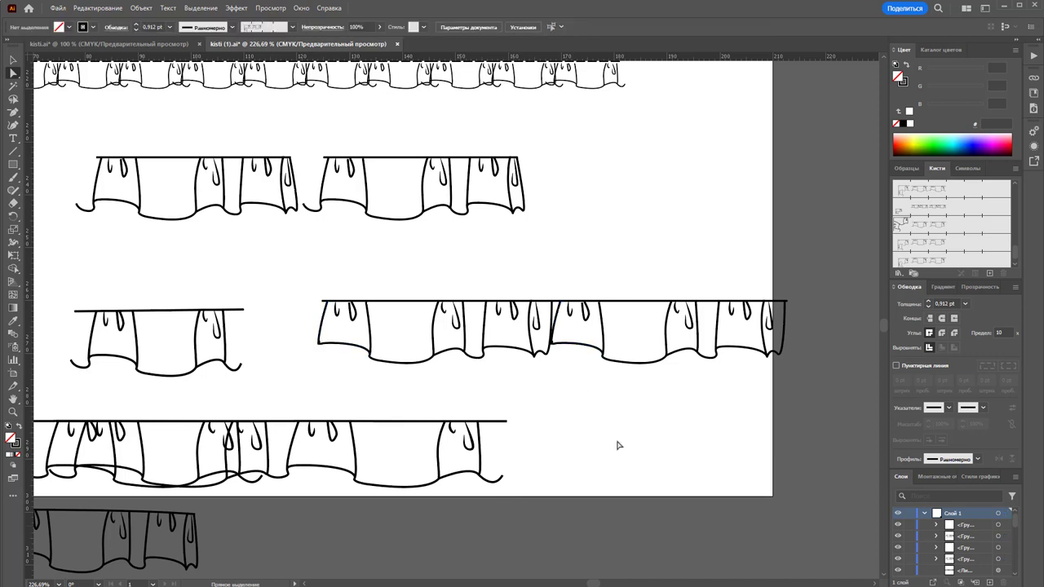
- Delete the right curtain copy plus its stray droplet and slanted stroke fragments
drag(771, 401, 585, 271)
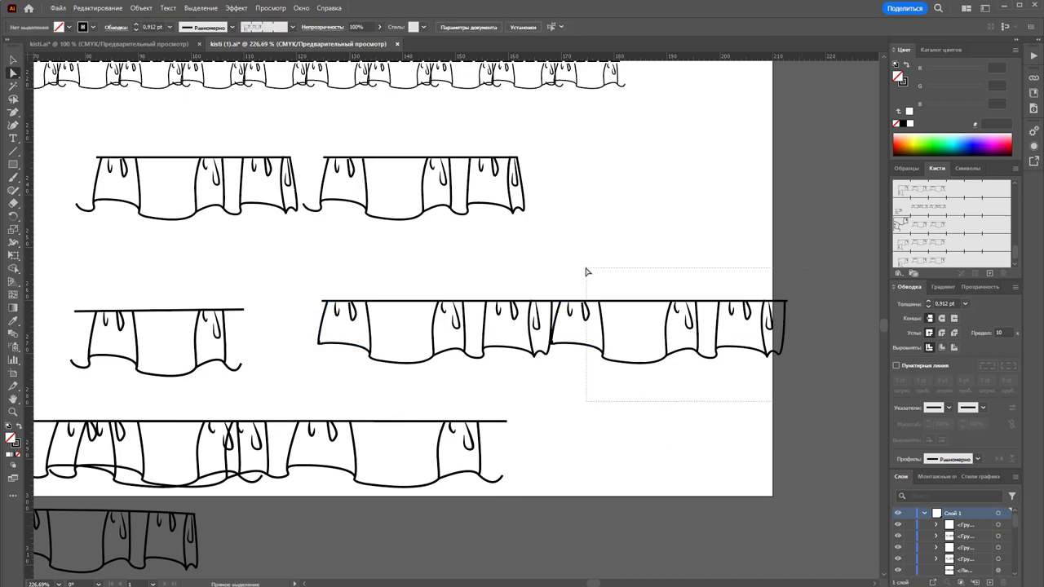
key(Delete)
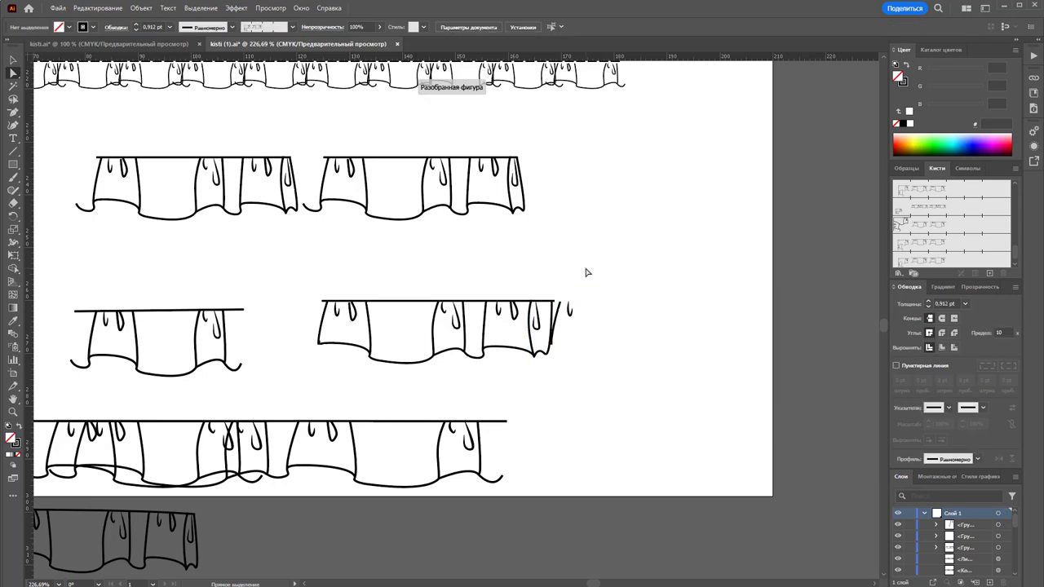
drag(594, 286, 561, 349)
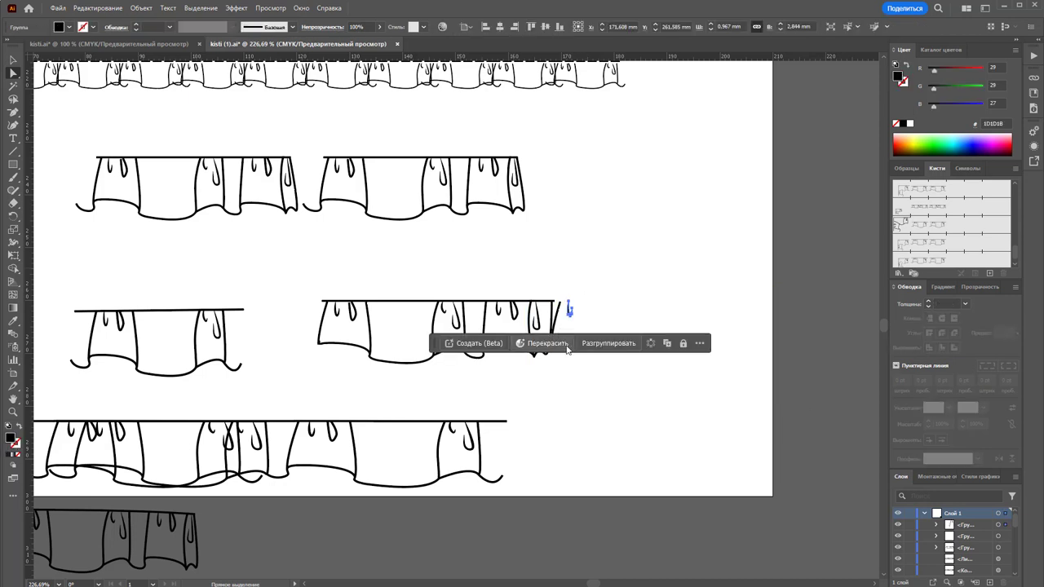
key(Delete)
drag(575, 302, 551, 346)
key(Delete)
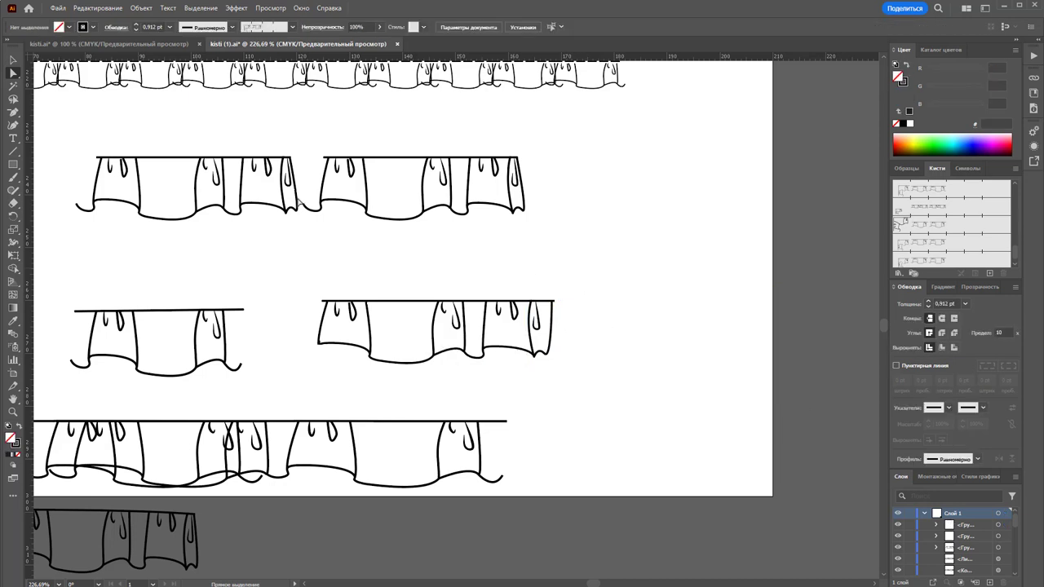
- Select the remaining curtain tile group as a whole and open its context menu
key(v)
drag(616, 276, 532, 334)
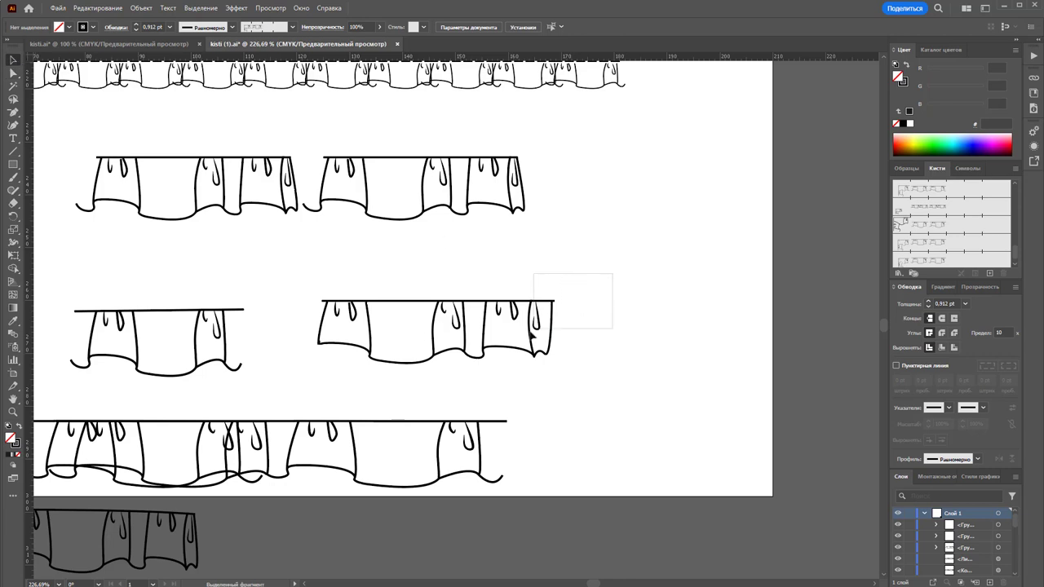
click(551, 298)
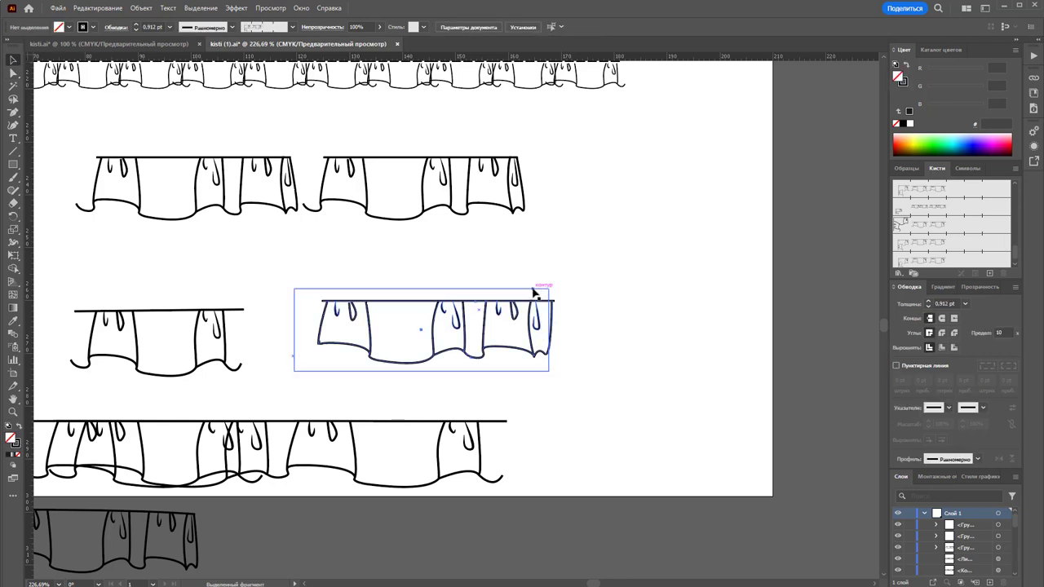
right_click(537, 289)
- Narrow the tile's bounding rectangle to 44.974 mm wide, fitting its left edge to the artwork
click(579, 434)
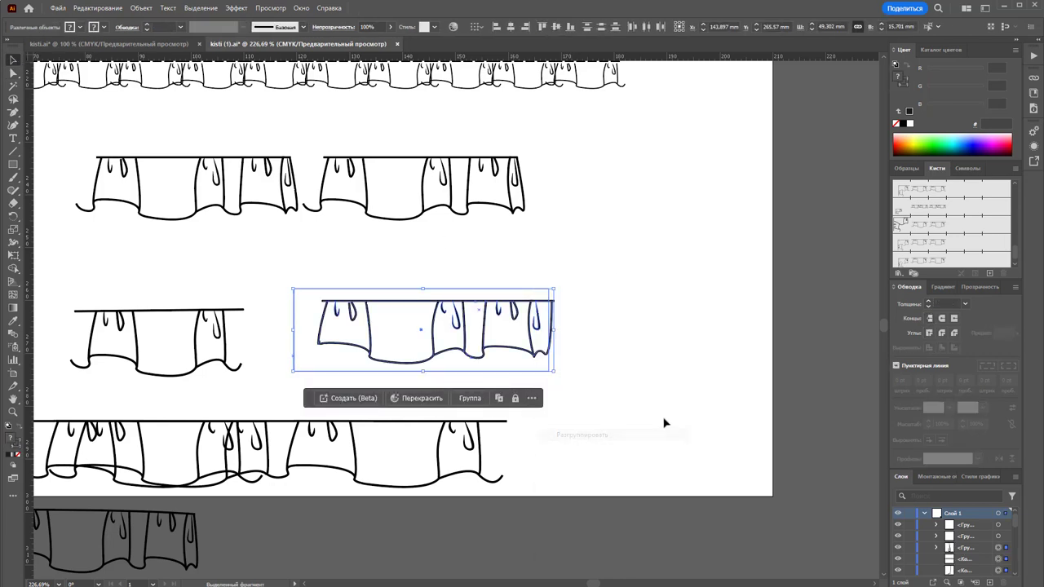
click(527, 283)
drag(532, 291, 538, 291)
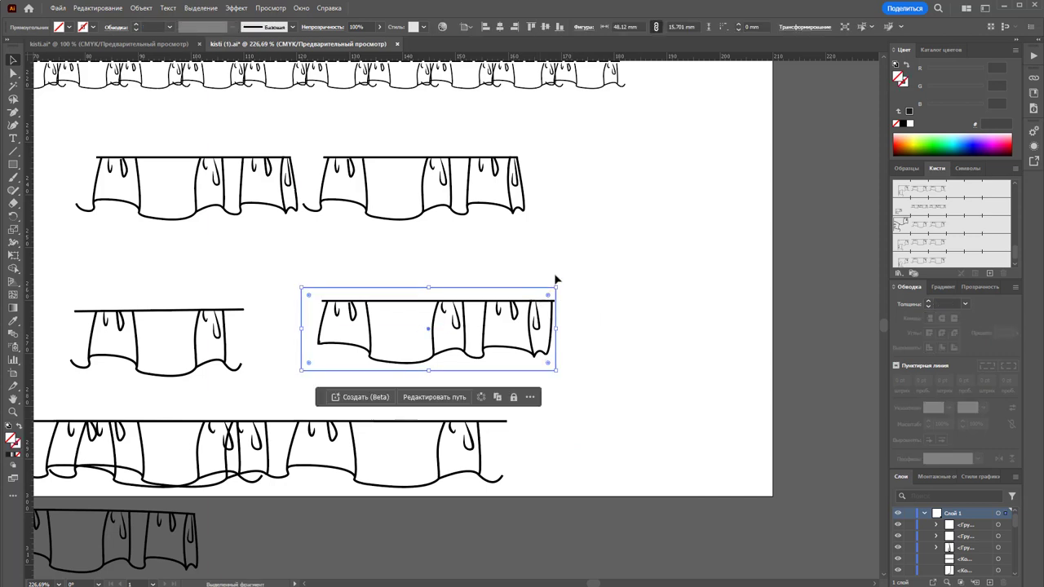
key(Left)
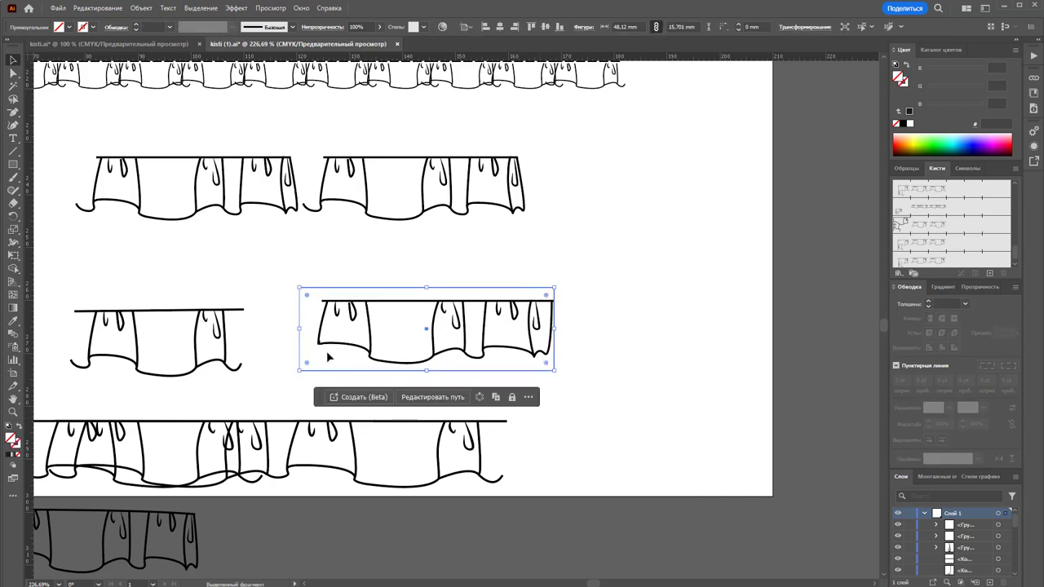
drag(299, 330, 316, 334)
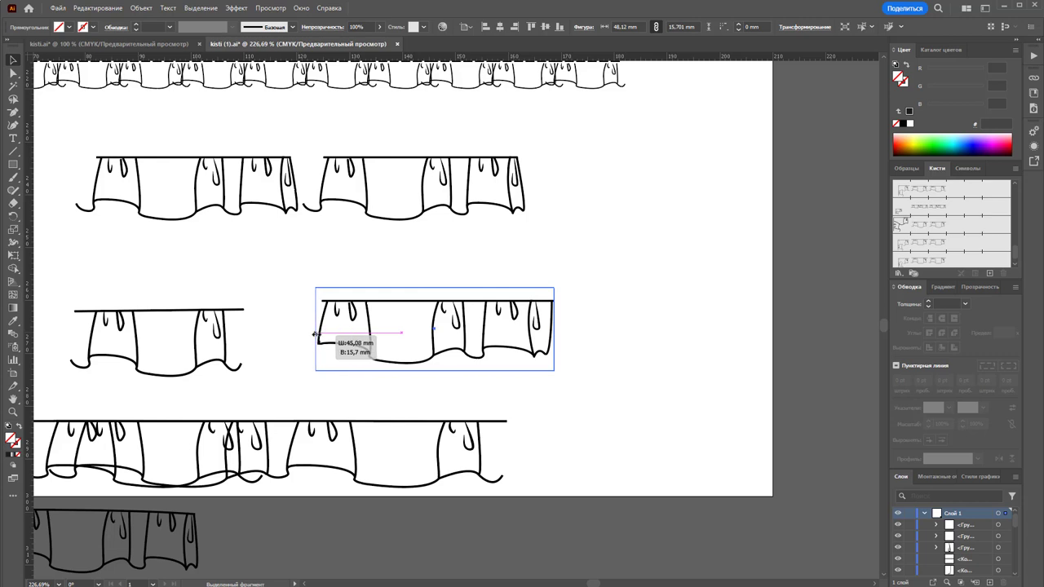
drag(315, 335, 315, 334)
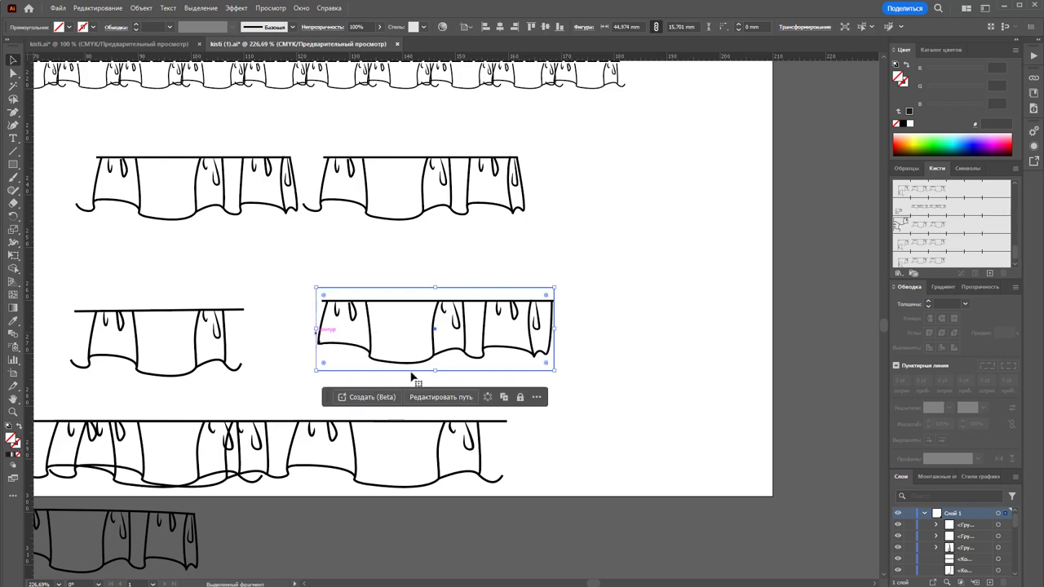
- Fit the rectangle's height to 13.261 mm, arrange it, then select the tile with its rectangle
drag(436, 372, 435, 366)
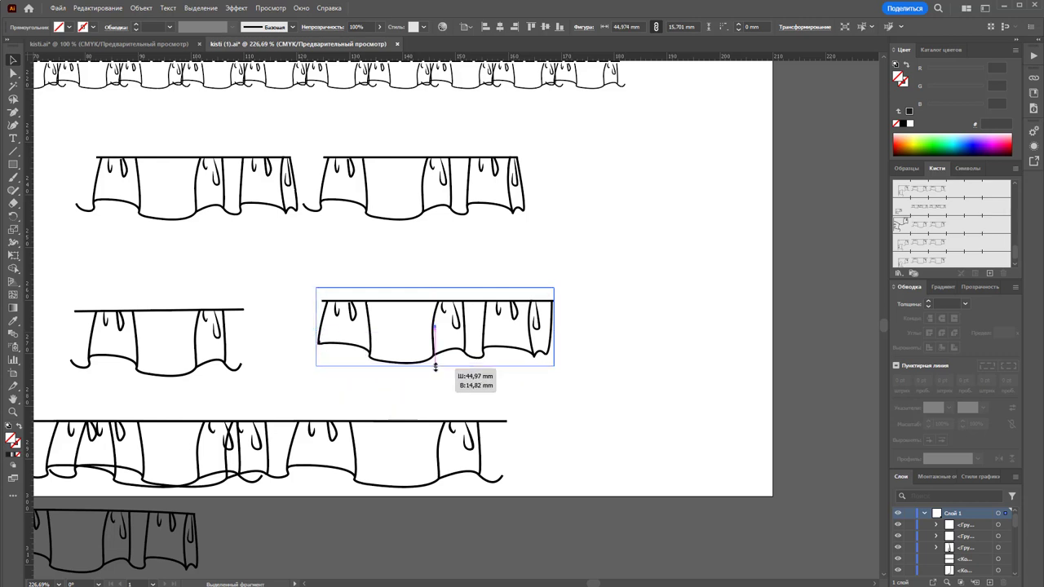
drag(435, 289, 435, 297)
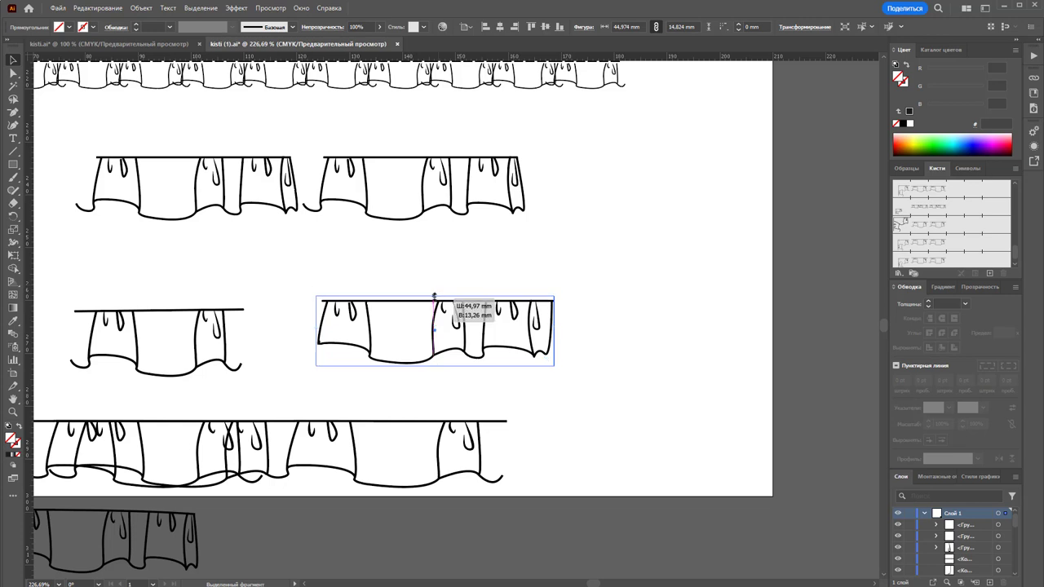
right_click(433, 297)
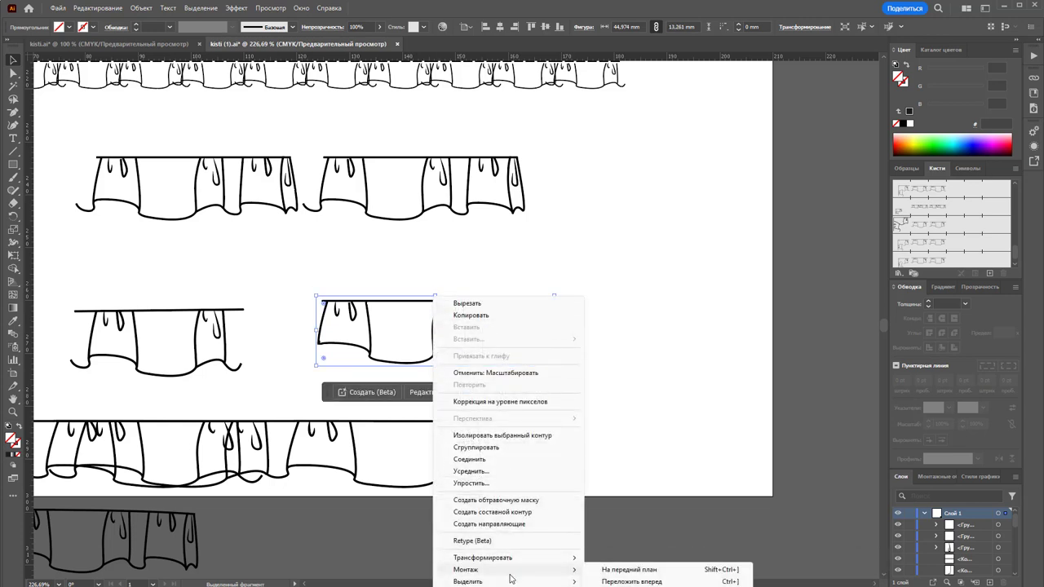
click(571, 411)
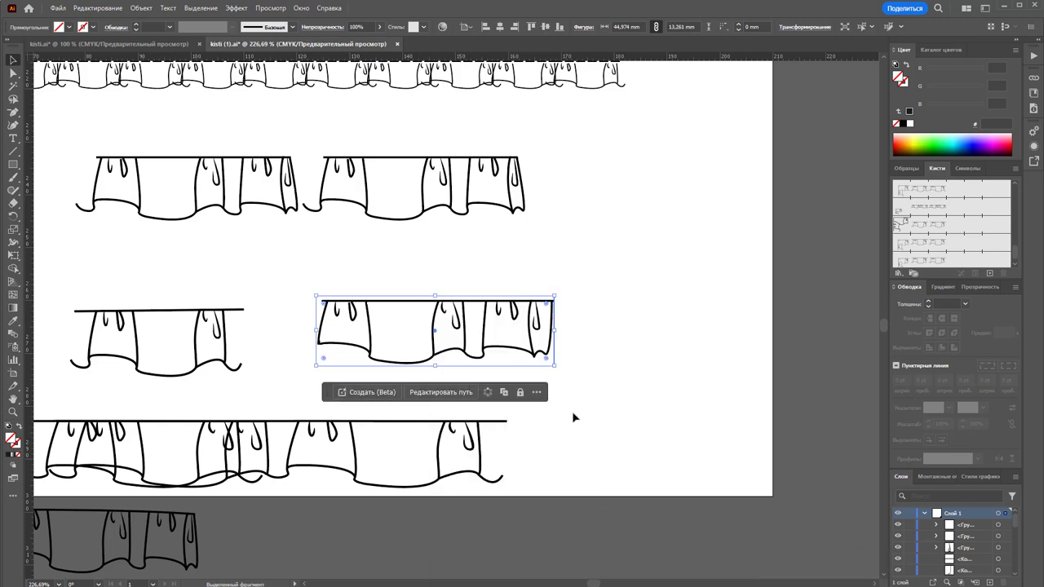
click(503, 364)
click(603, 378)
mouse_move(611, 380)
mouse_down()
mouse_move(290, 314)
mouse_move(285, 275)
mouse_up()
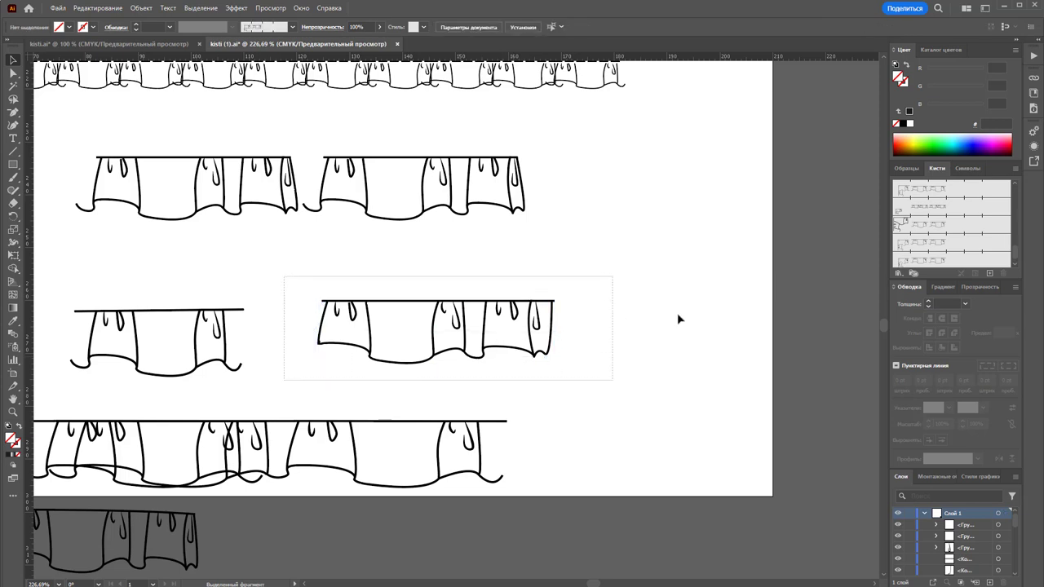
- Make pattern brush Узорчатая кисть 31 from the tile with auto-generated outer and centred inner corners
drag(489, 318, 969, 265)
click(796, 425)
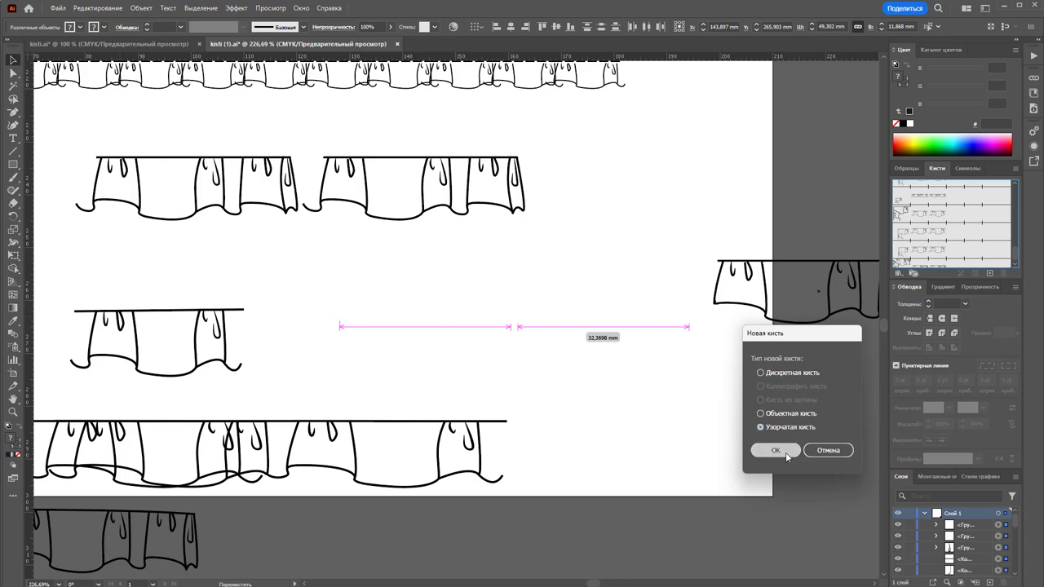
click(775, 450)
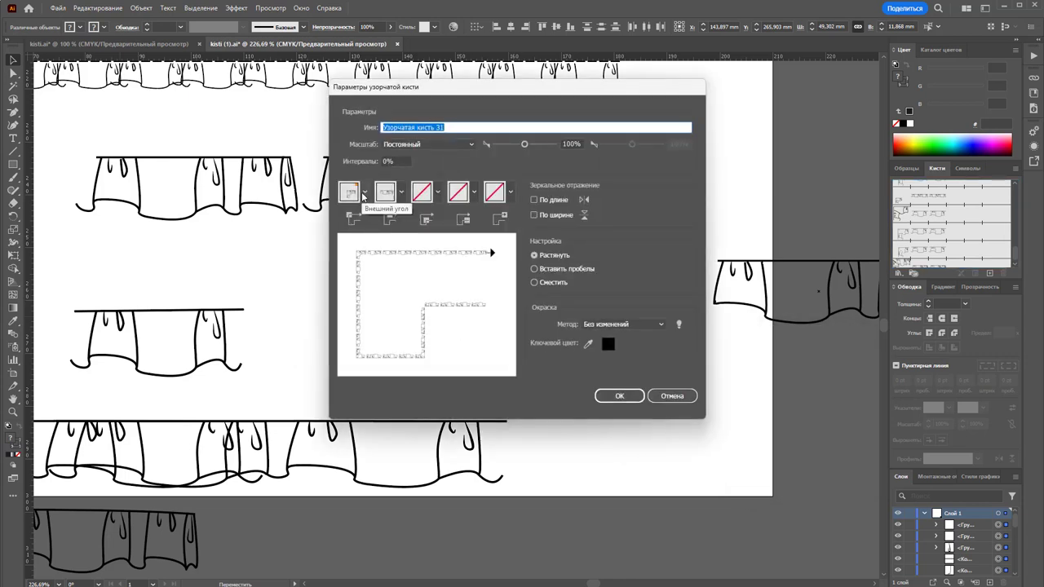
click(364, 193)
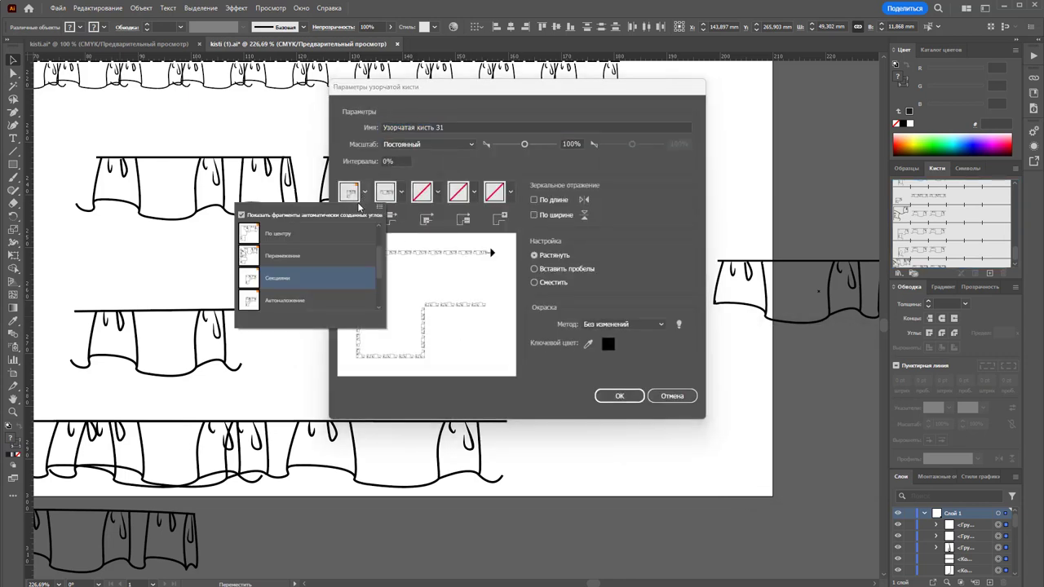
click(299, 303)
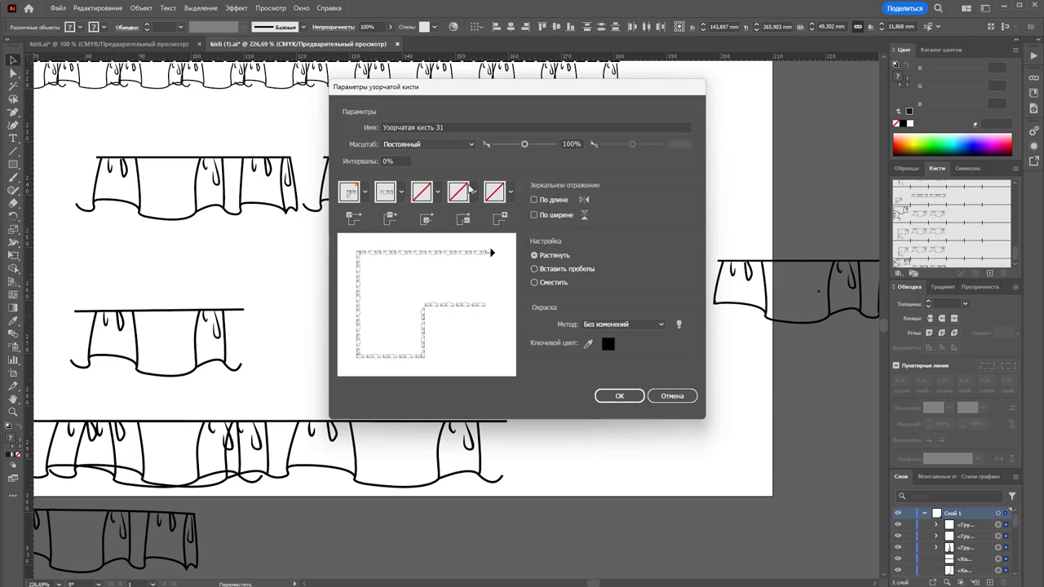
click(436, 193)
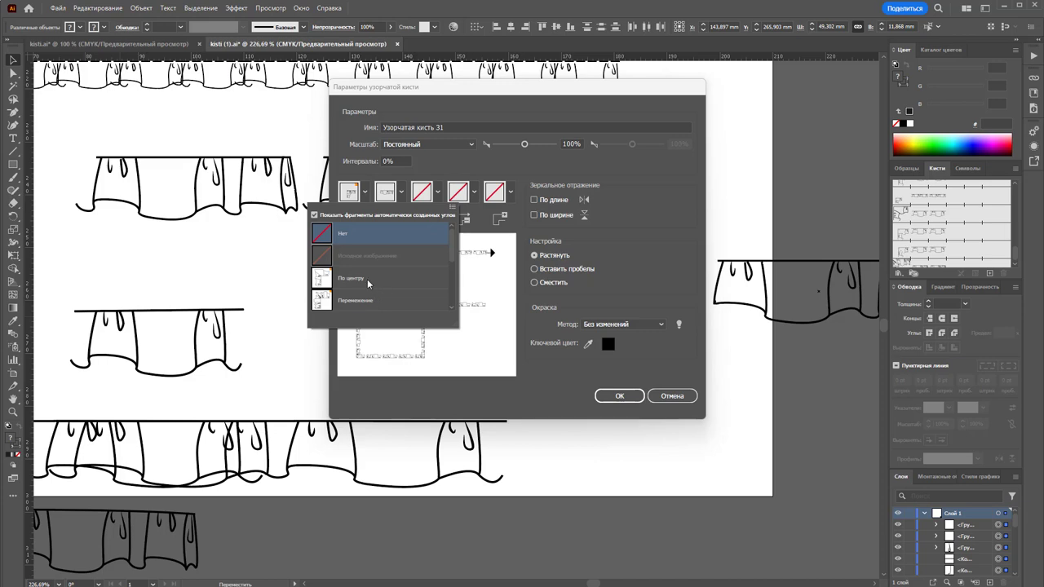
click(367, 279)
click(621, 396)
- Zoom out to 100% and pick the new ruffle pattern brush
click(603, 340)
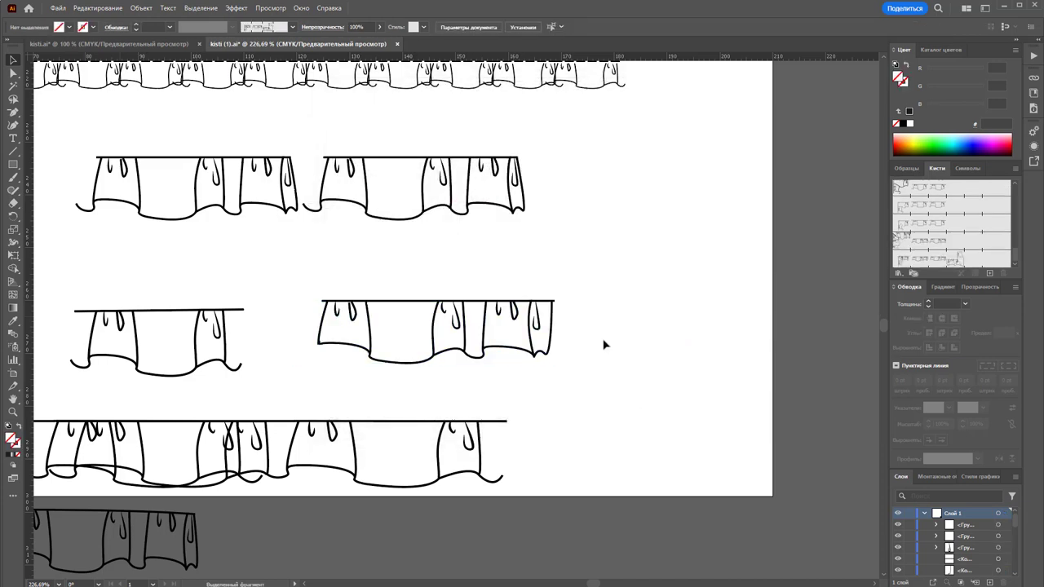
key(z)
alt+click(485, 356)
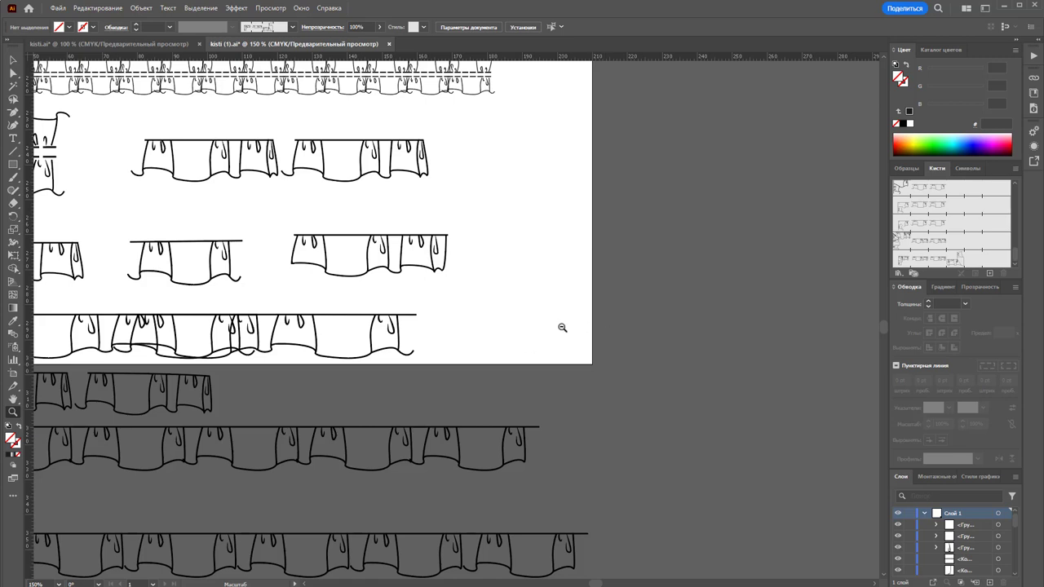
alt+click(562, 327)
click(13, 59)
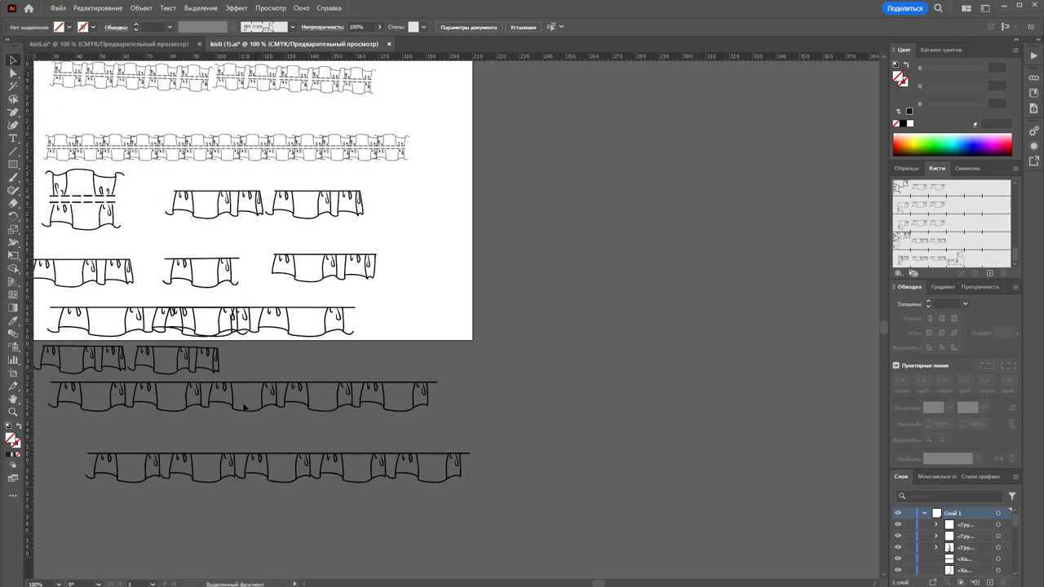
click(578, 308)
- Draw a horizontal test line right of the artboard and apply the ruffle brush to it
click(12, 150)
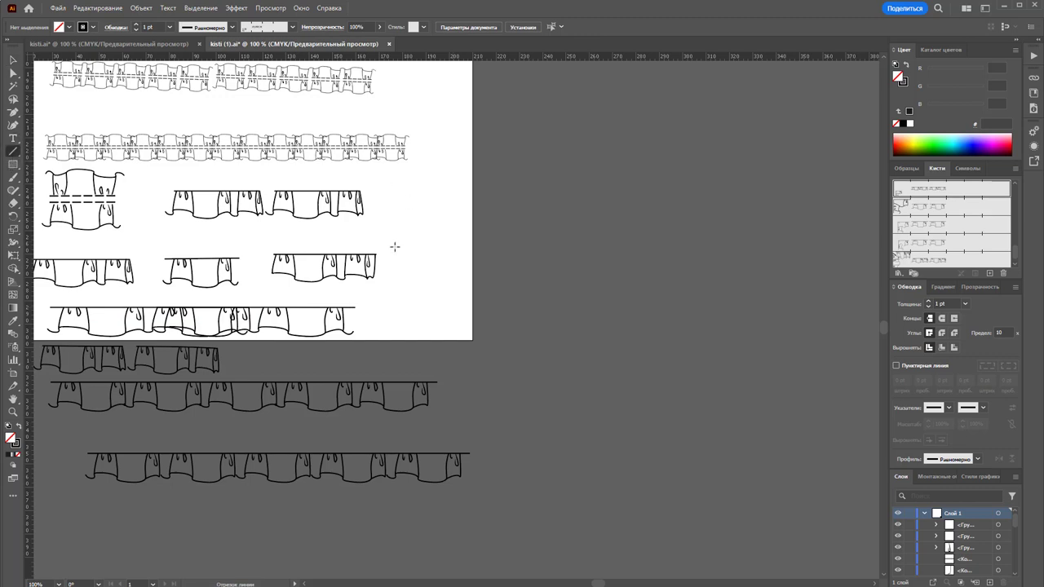
mouse_move(401, 259)
mouse_down()
mouse_move(764, 259)
mouse_move(763, 244)
mouse_up()
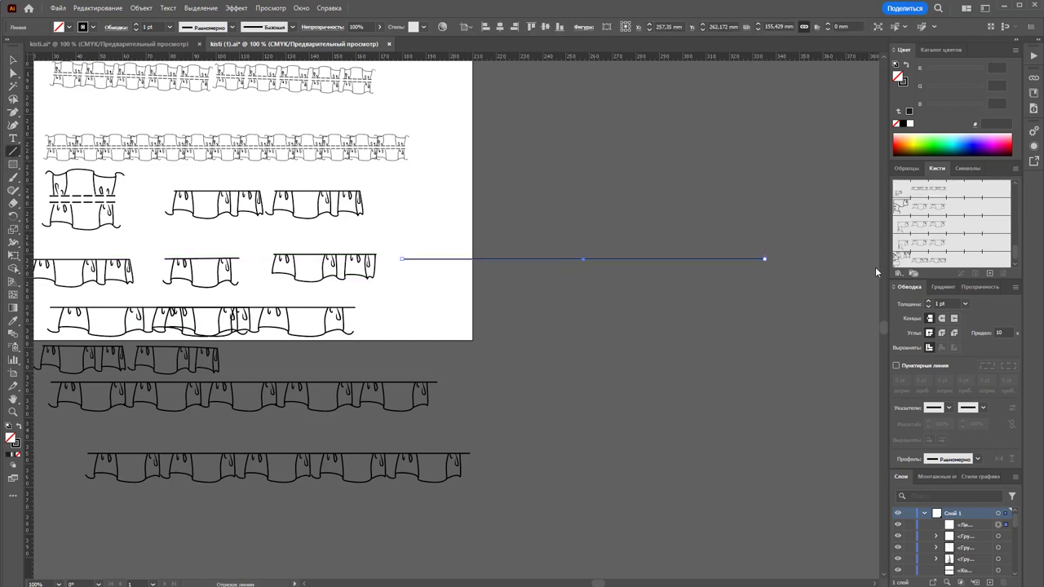
click(946, 260)
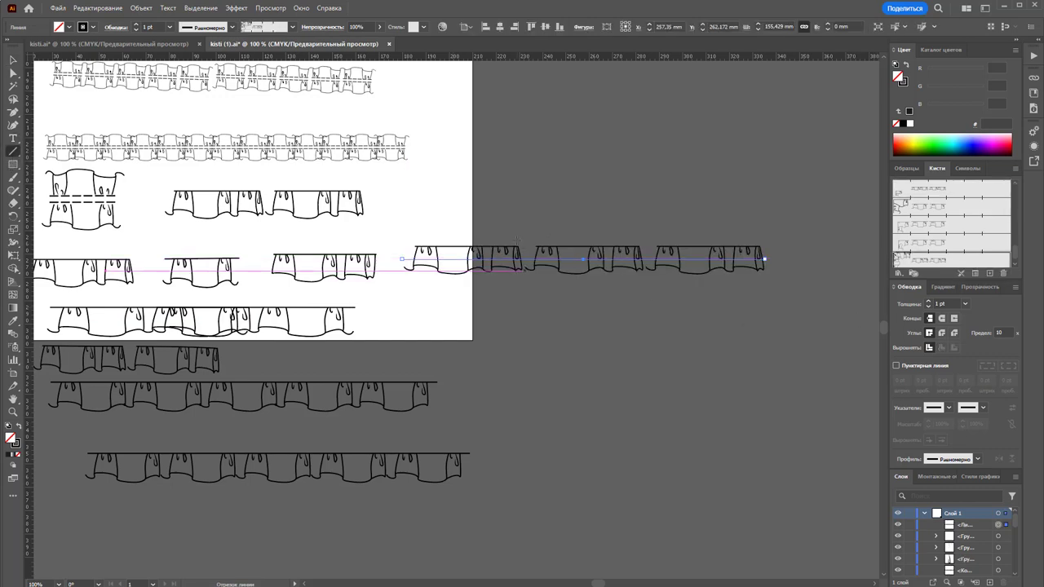
key(v)
click(412, 202)
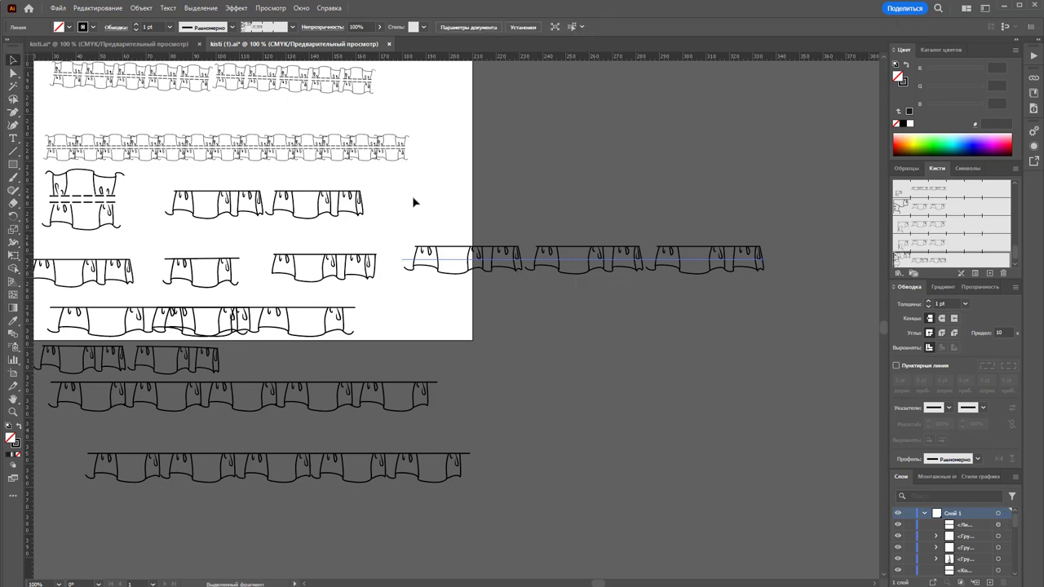
click(374, 281)
mouse_move(396, 228)
mouse_down()
mouse_move(299, 279)
mouse_move(542, 240)
mouse_up()
click(371, 231)
- Draw a rectangle around the left ruffle and fit it to 12.946 mm height
key(z)
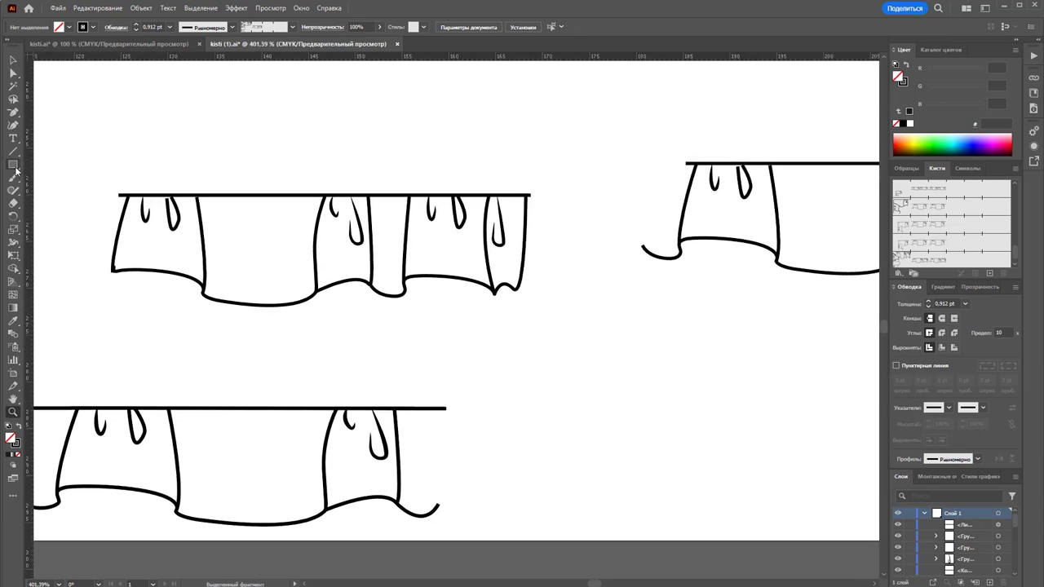
click(13, 164)
mouse_move(106, 189)
mouse_down()
mouse_move(431, 300)
mouse_move(531, 300)
mouse_up()
key(v)
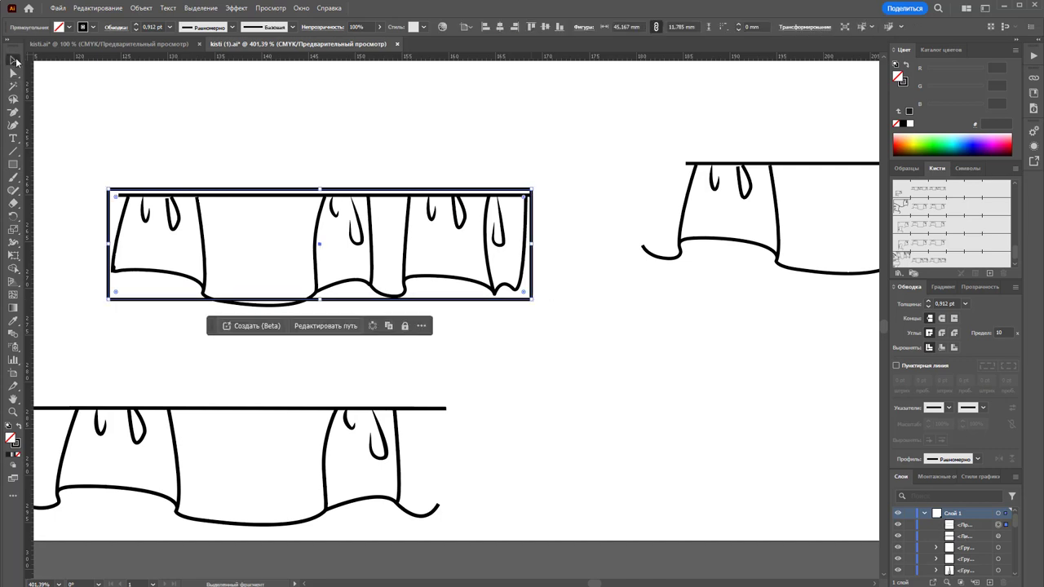
drag(108, 244, 113, 245)
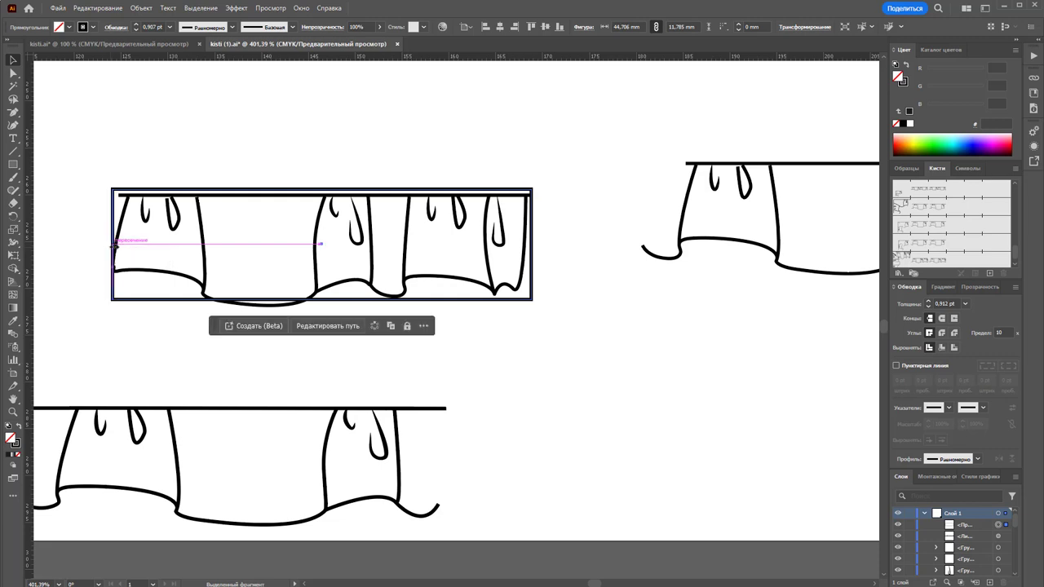
drag(323, 300, 322, 309)
- Send the rectangle backward, remove its stroke, and drag the tile into Brushes
right_click(322, 311)
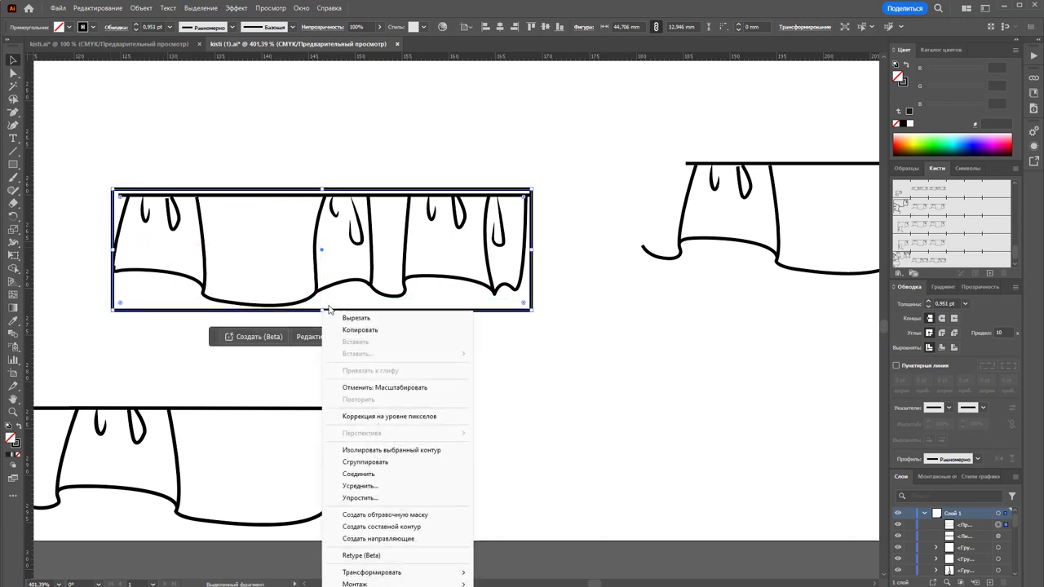
mouse_move(355, 583)
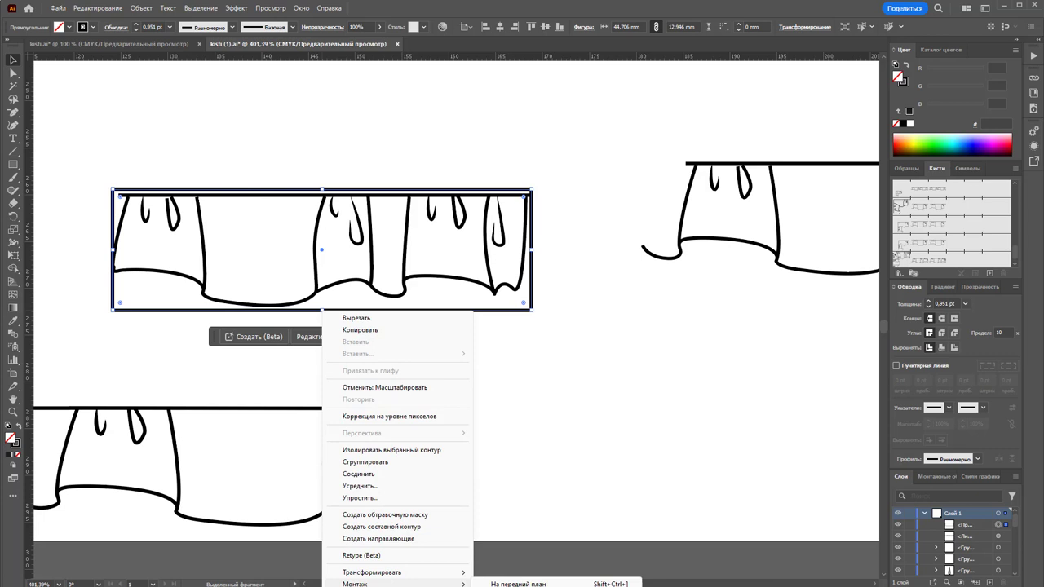
click(522, 576)
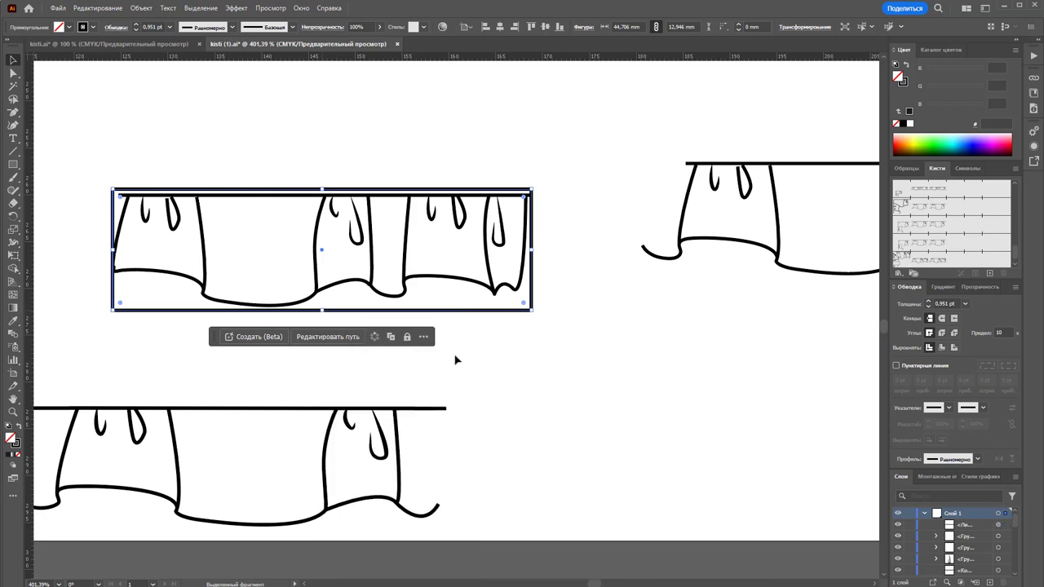
click(18, 452)
click(522, 365)
mouse_move(551, 331)
mouse_down()
mouse_move(33, 128)
mouse_move(266, 166)
mouse_up()
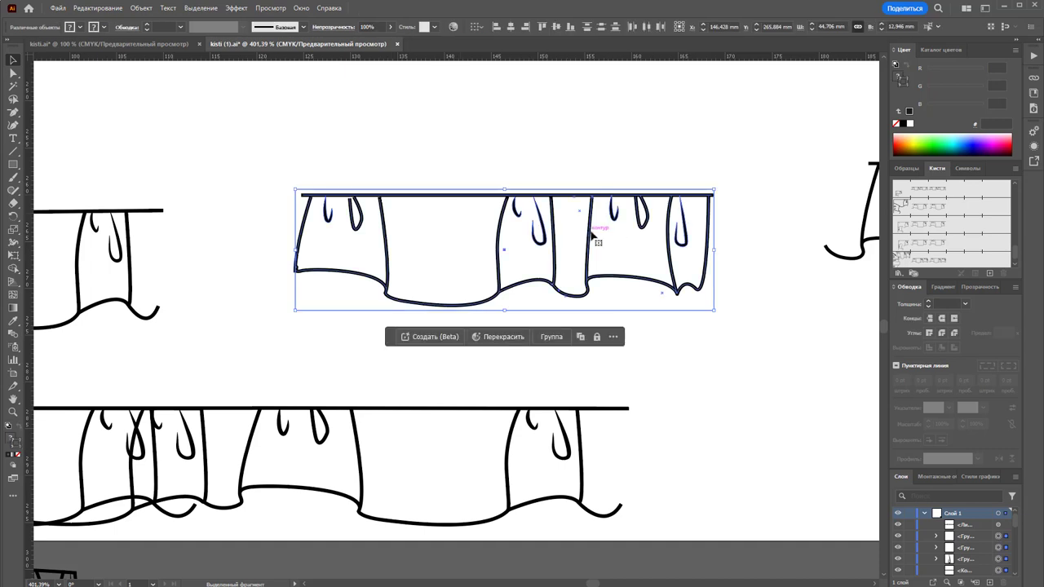
drag(592, 236, 952, 268)
- Save pattern brush Узорчатая кисть 32 with a pattern swatch as its inner corner tile
click(770, 426)
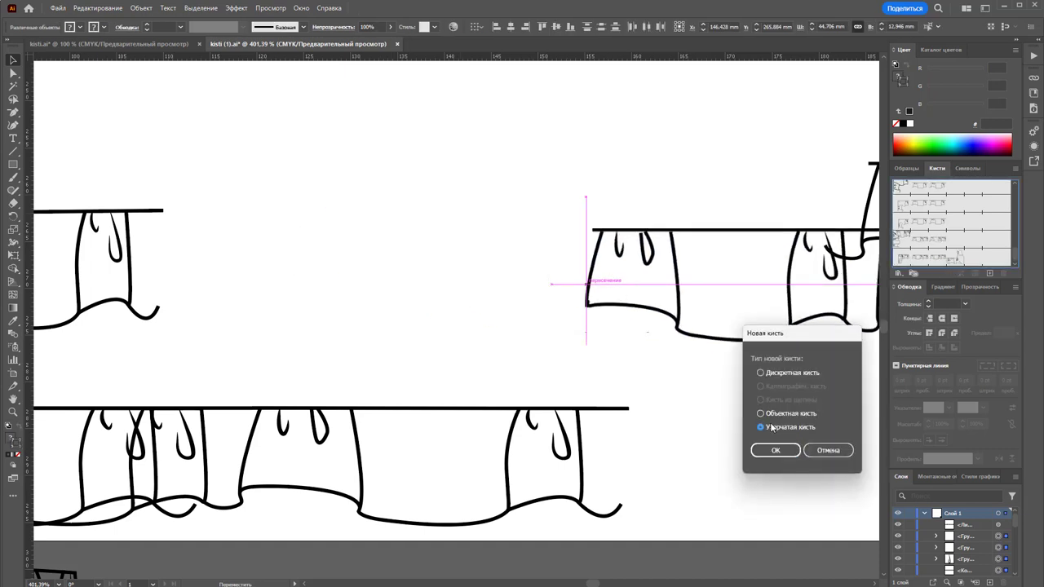
click(775, 450)
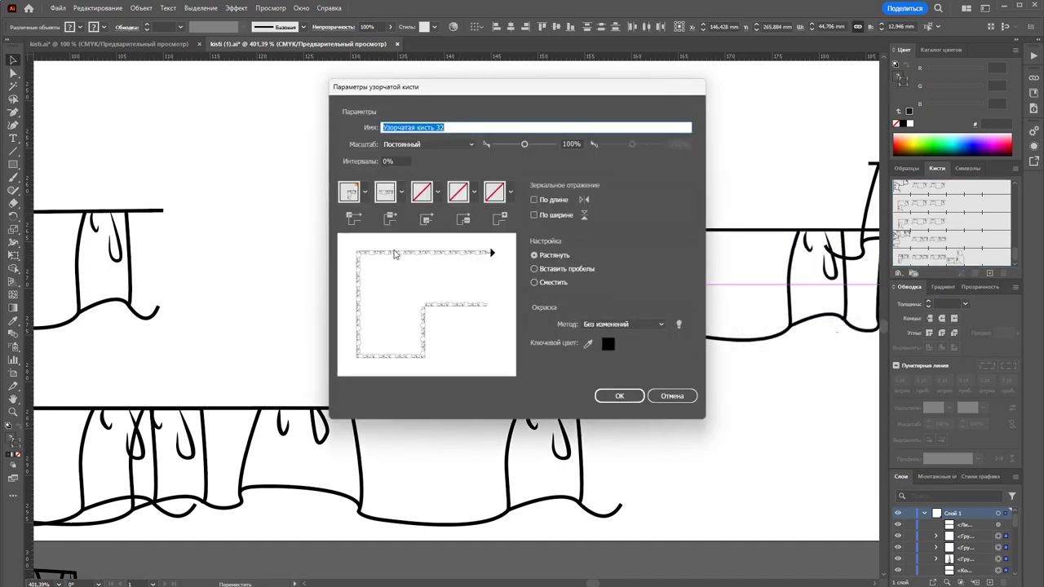
click(474, 192)
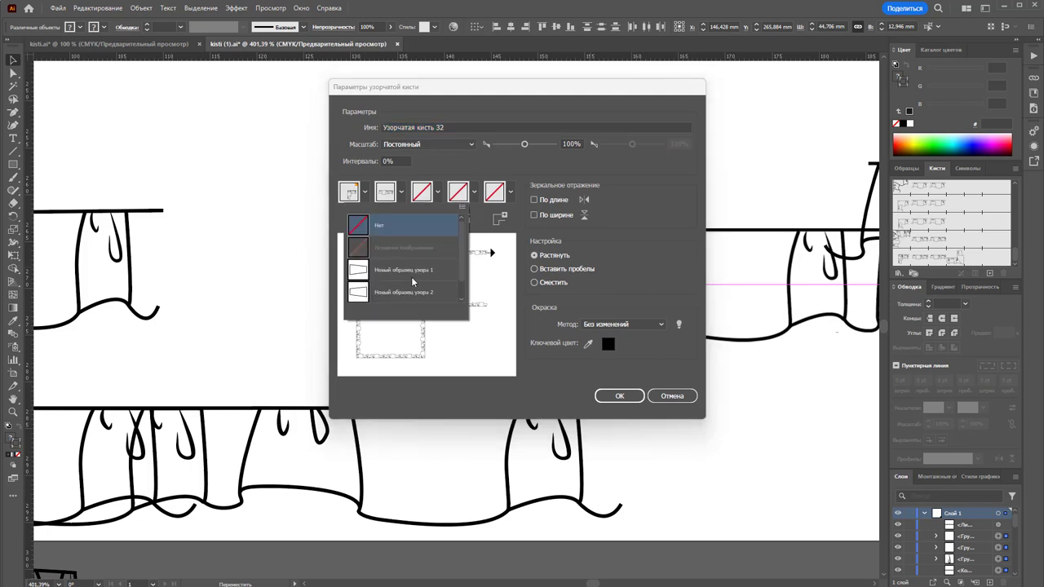
click(474, 194)
click(474, 194)
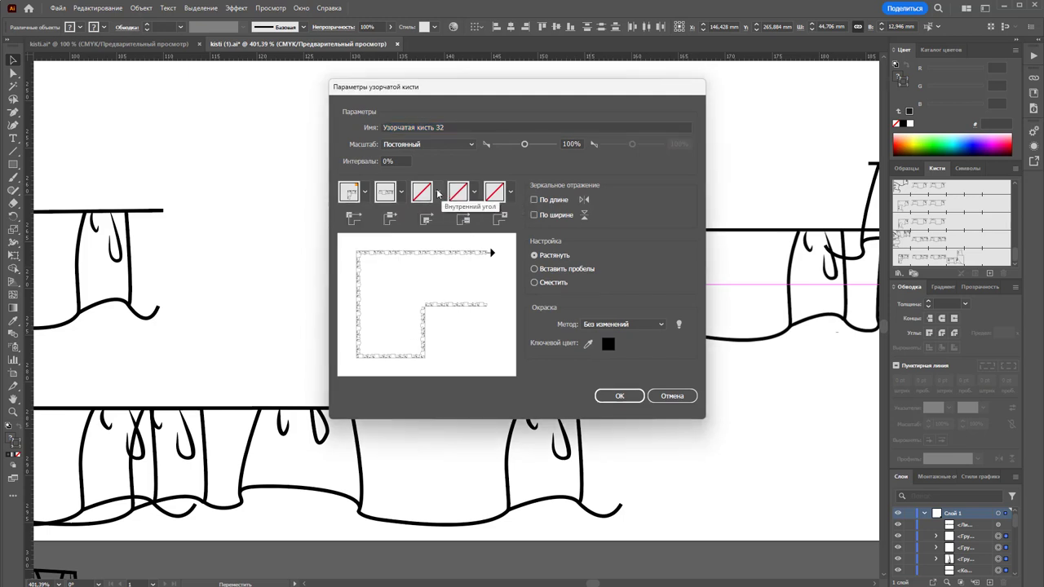
click(438, 193)
click(383, 279)
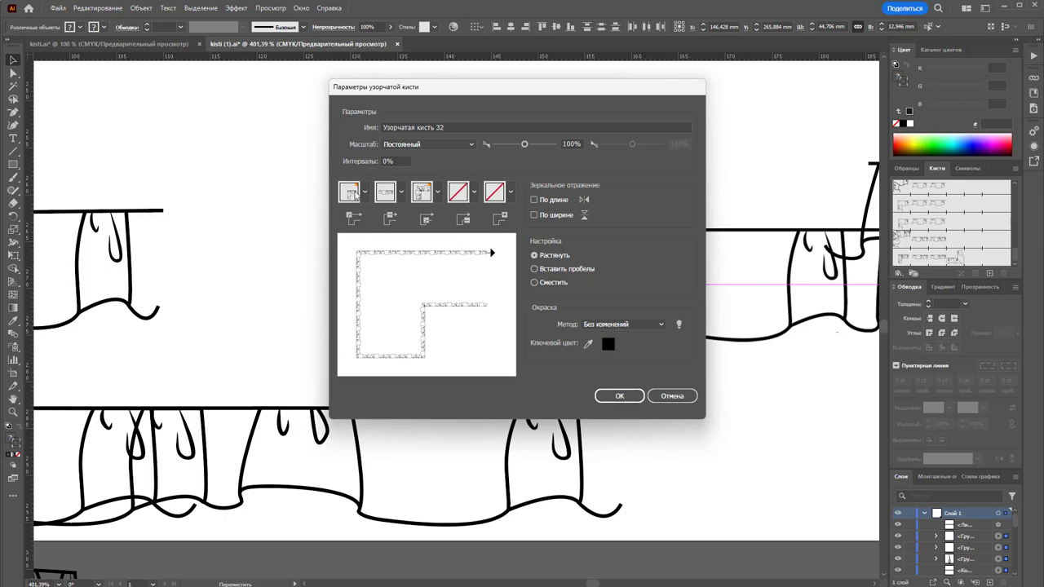
click(619, 395)
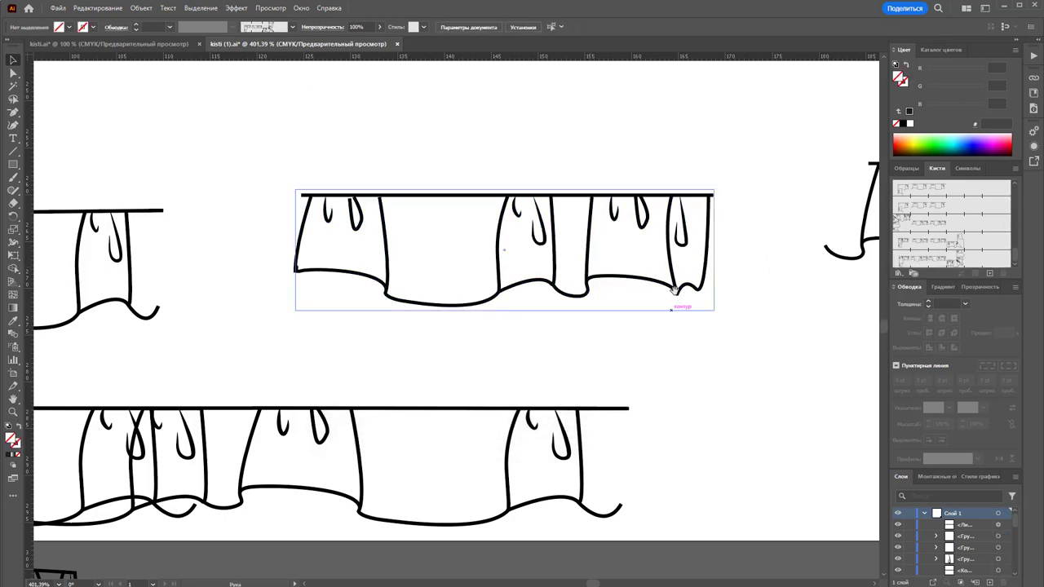
key(z)
alt+click(727, 327)
- Apply brush Узорчатая кисть 32 to the long ruffle test line
alt+click(682, 273)
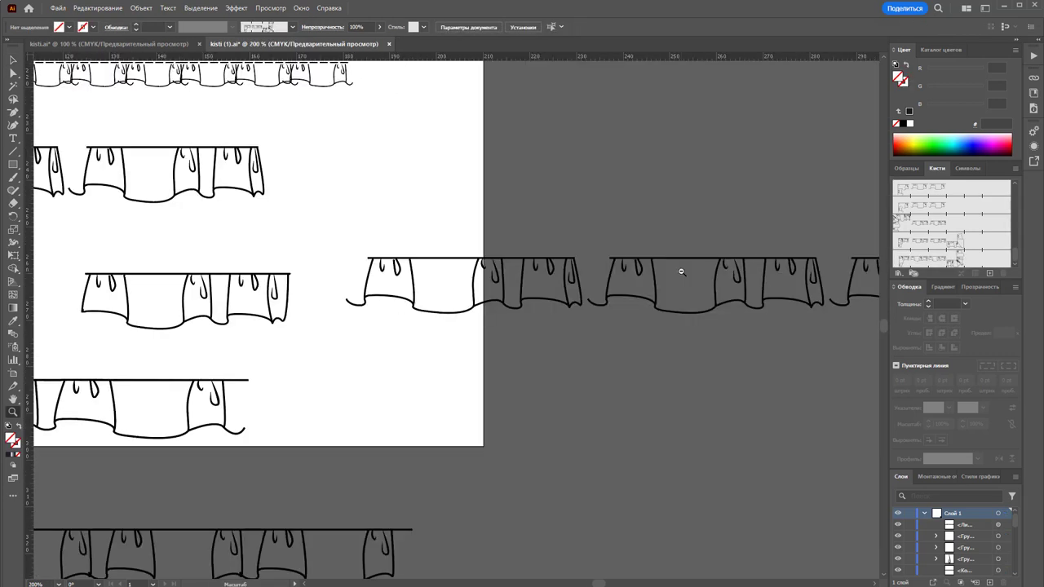
key(v)
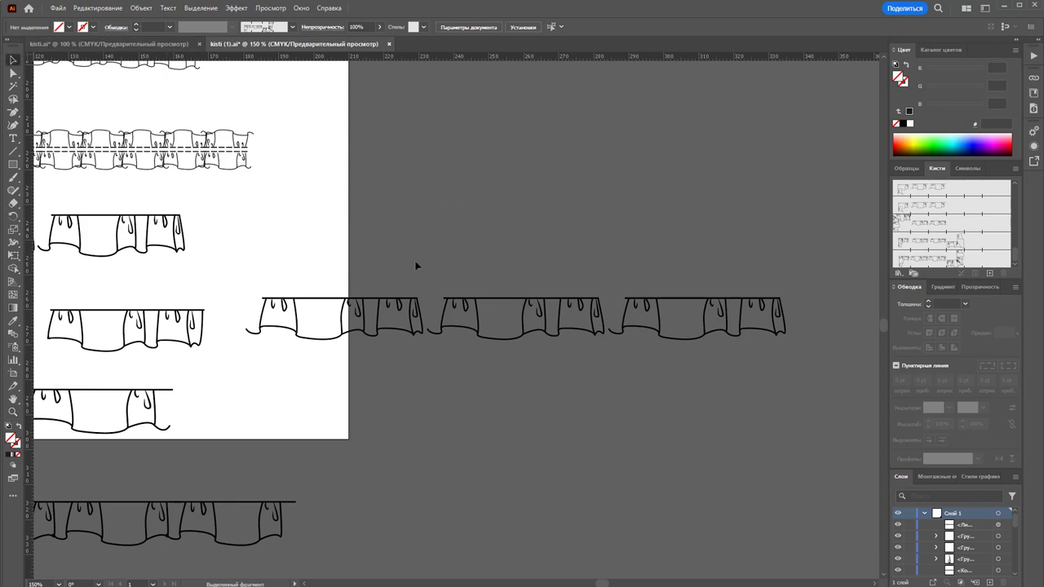
drag(417, 266, 489, 342)
click(937, 259)
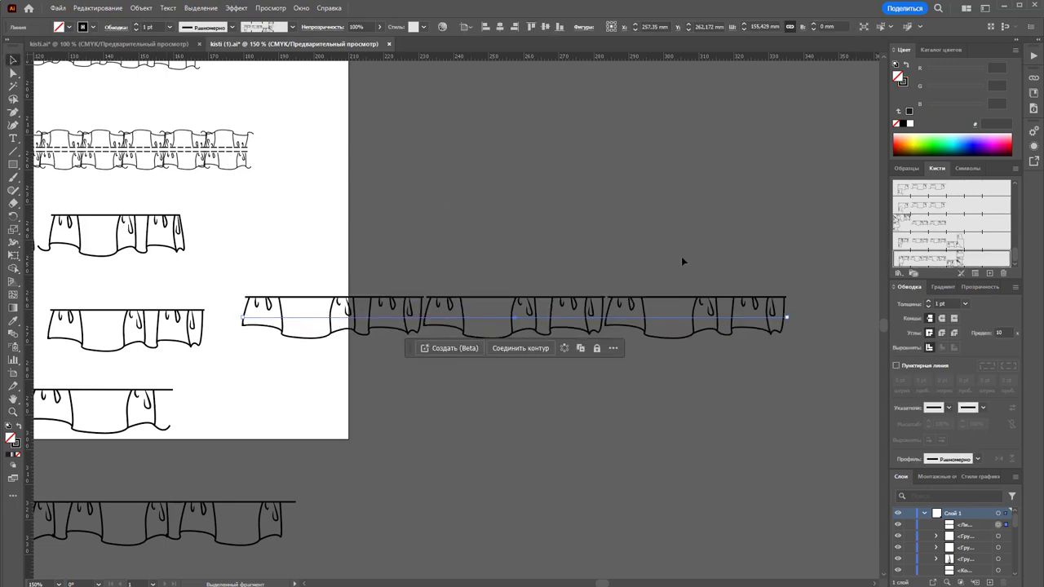
scroll(941, 254, down, 1)
click(510, 221)
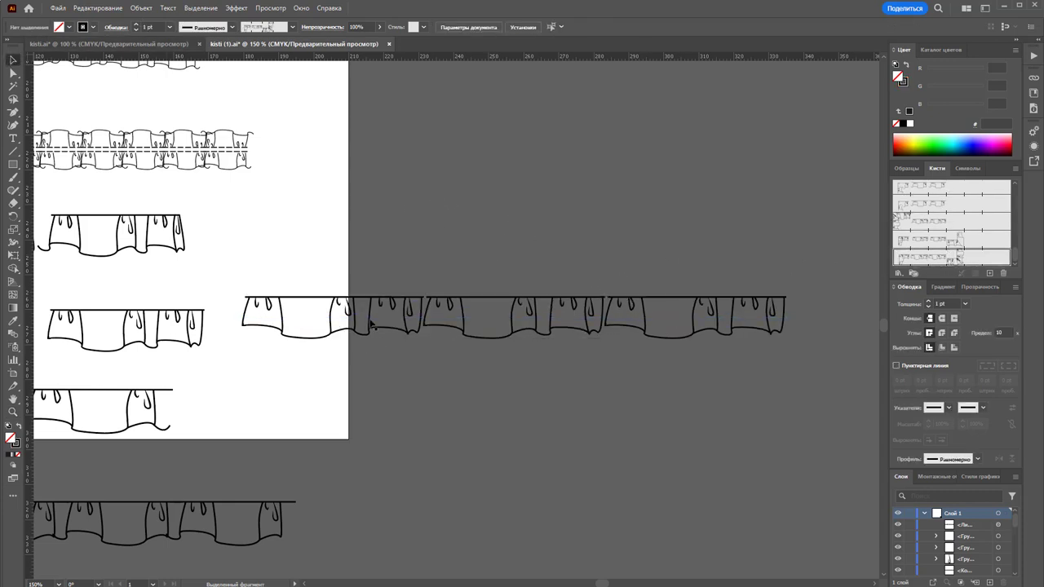
- Narrow the left curtain tile slightly and drag it into the Brushes panel
click(205, 324)
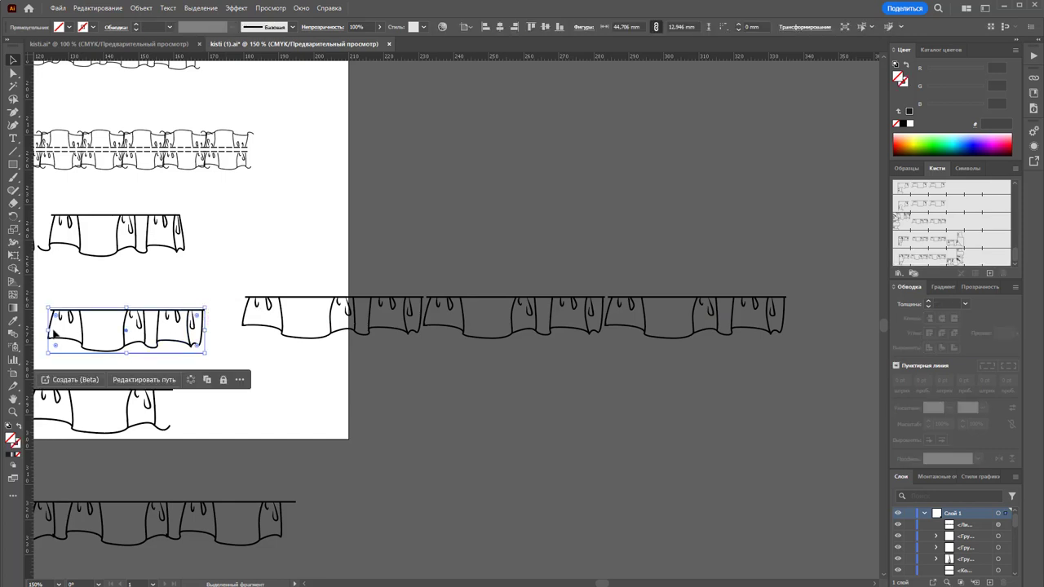
drag(206, 330, 57, 367)
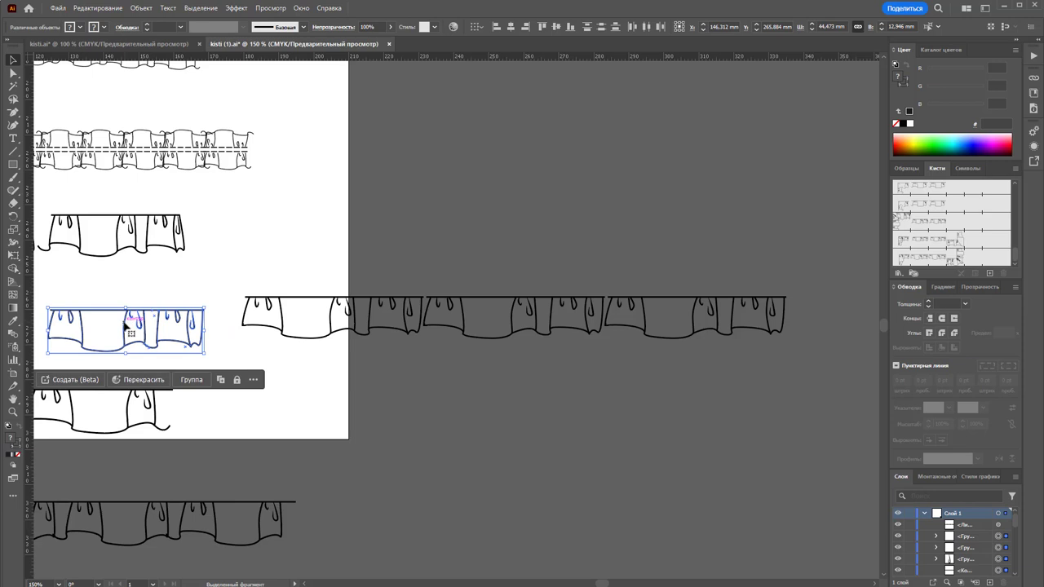
drag(127, 325, 928, 266)
- Save pattern brush Узорчатая кисть 33 with a По центру inner corner
click(761, 426)
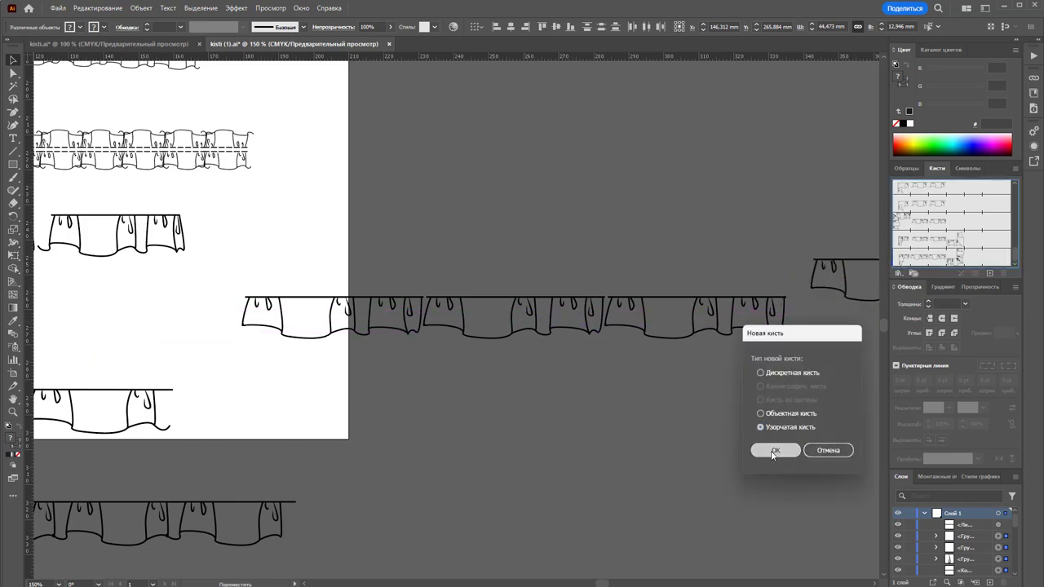
click(775, 450)
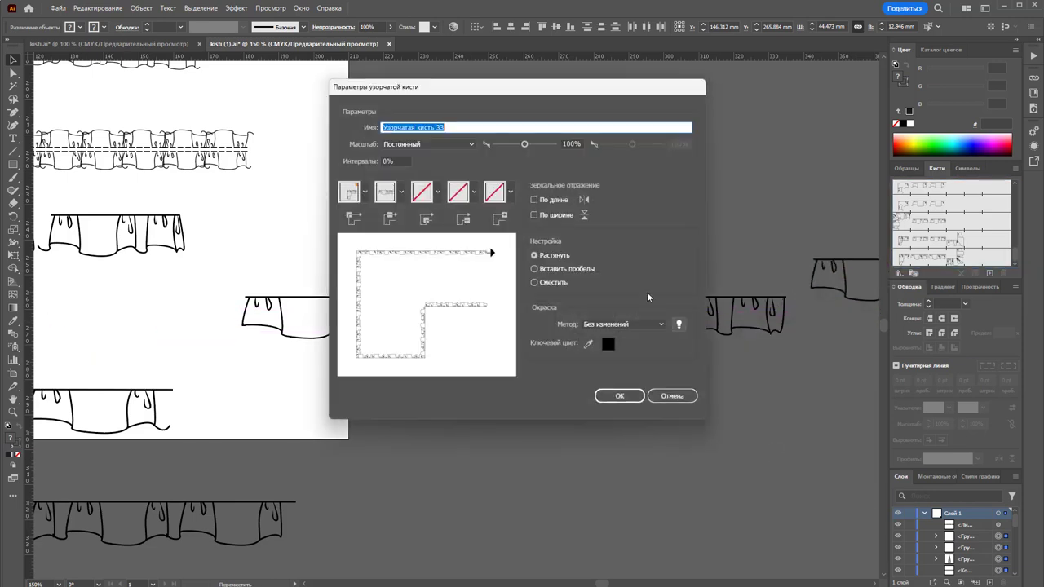
click(474, 193)
click(438, 194)
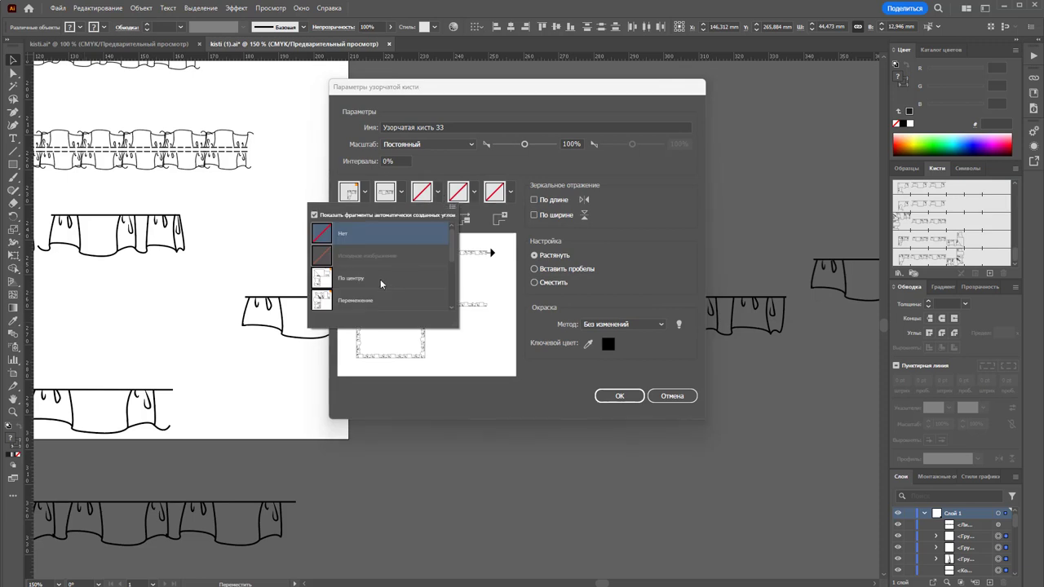
click(379, 279)
click(618, 395)
- Apply Узорчатая кисть 33 to the long ruffle test line
click(532, 245)
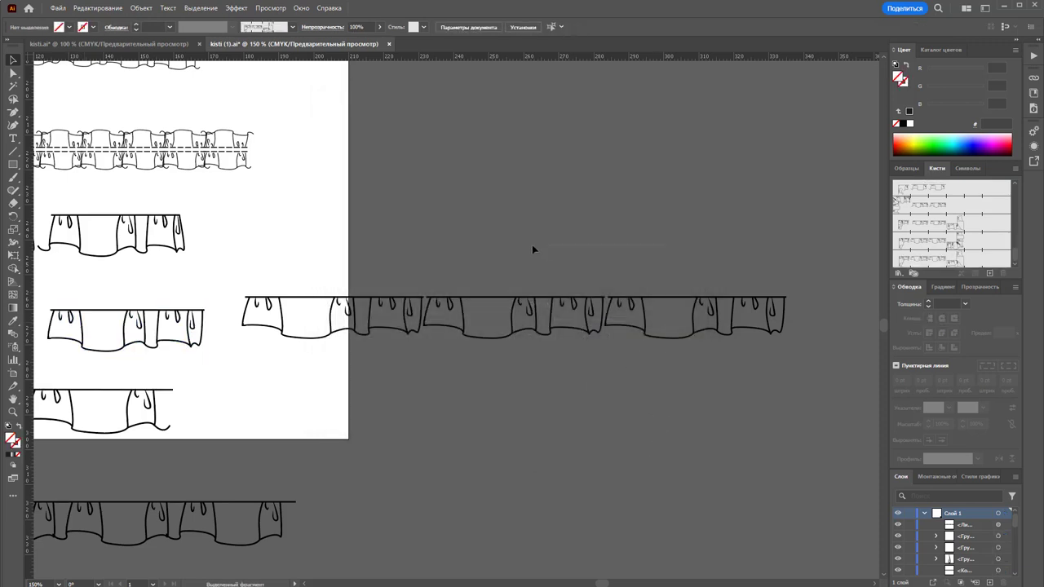
click(530, 317)
click(921, 259)
click(745, 224)
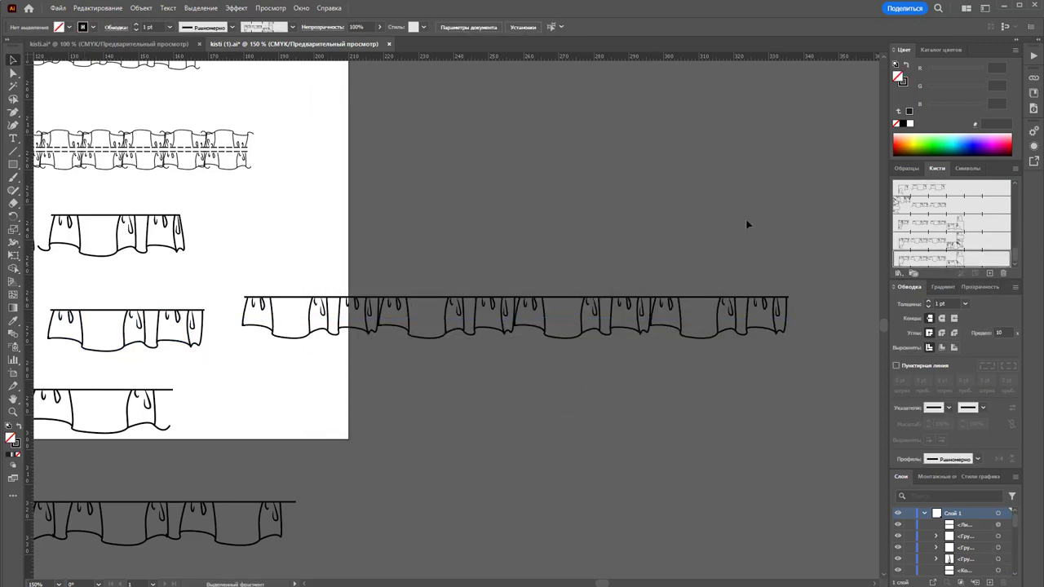
scroll(956, 243, down, 1)
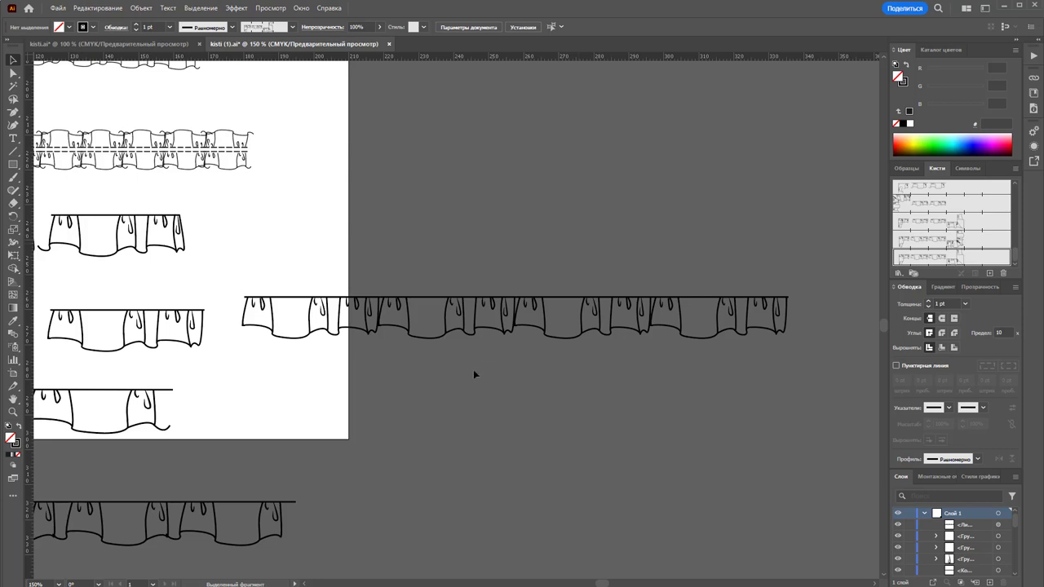
- Zoom out to see all the ruffle samples
key(z)
alt+click(389, 459)
scroll(364, 430, up, 2)
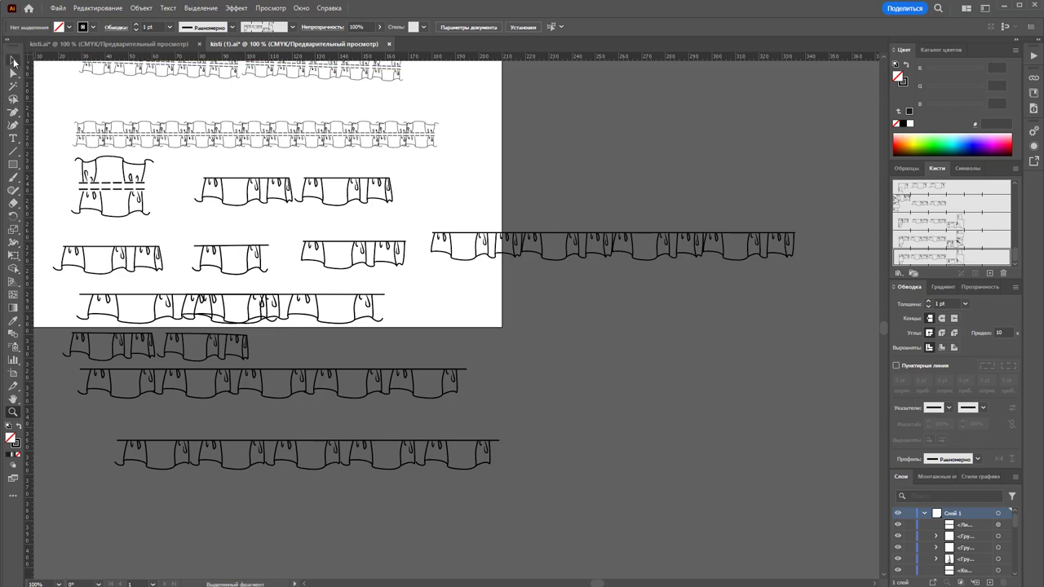
- Review the newest brush's options unchanged, then move the long test line up beside the upper samples
key(v)
double_click(927, 256)
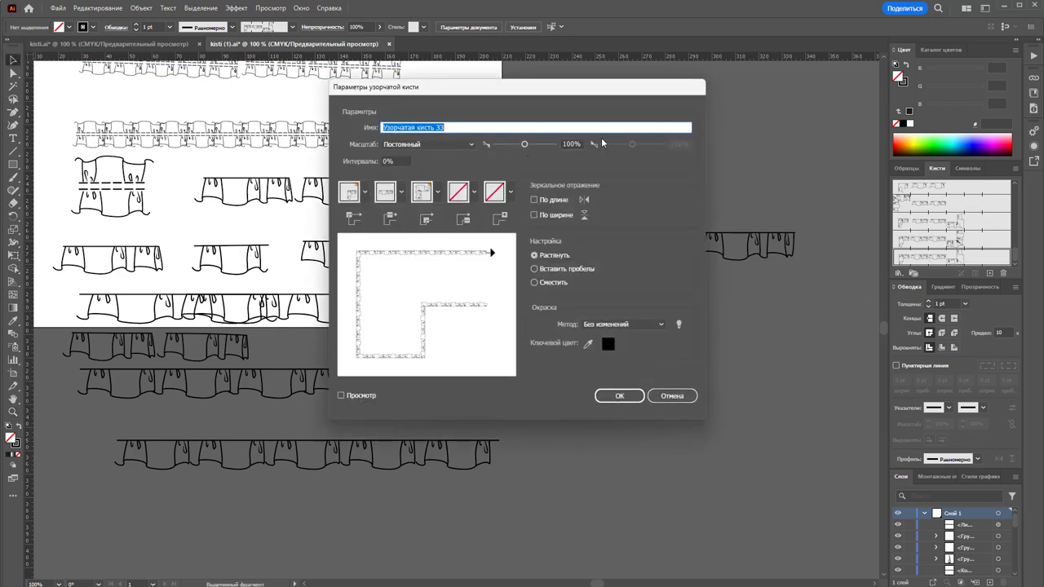
click(672, 397)
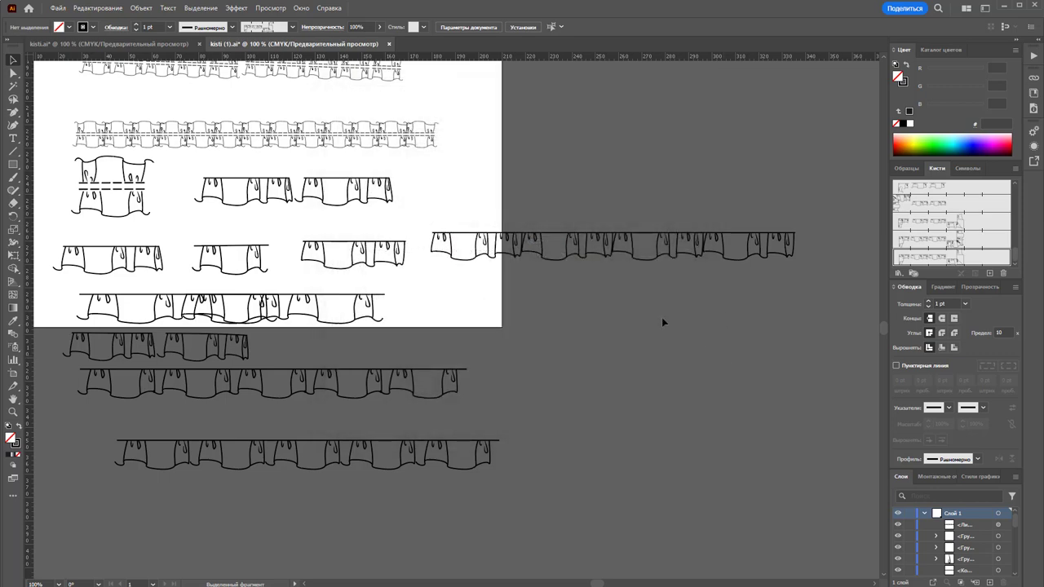
drag(587, 246, 568, 200)
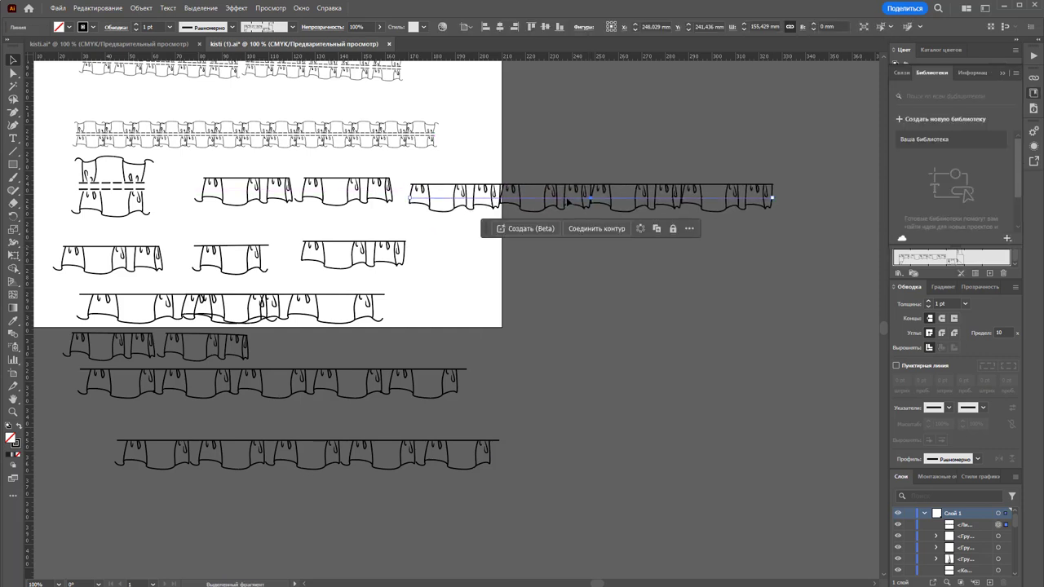
click(624, 318)
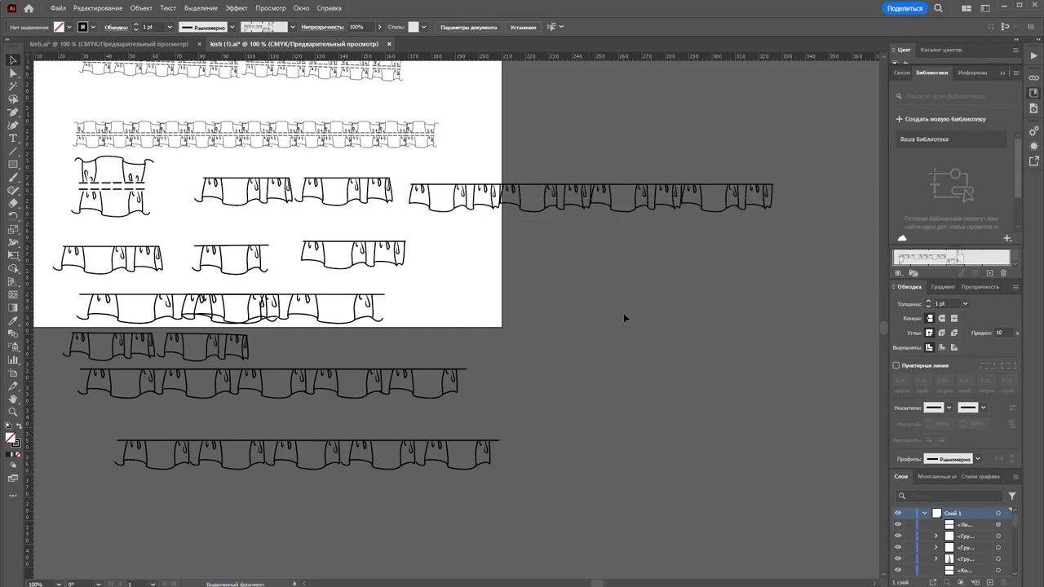